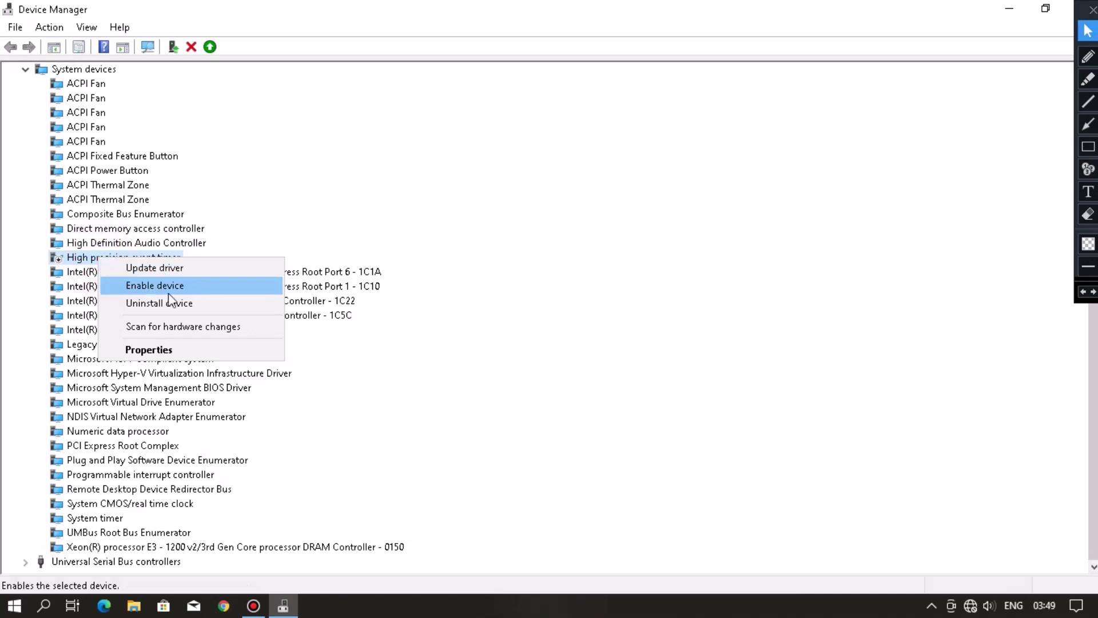
Step: Dismiss the options for the High precision event timer and close Device Manager
click(384, 214)
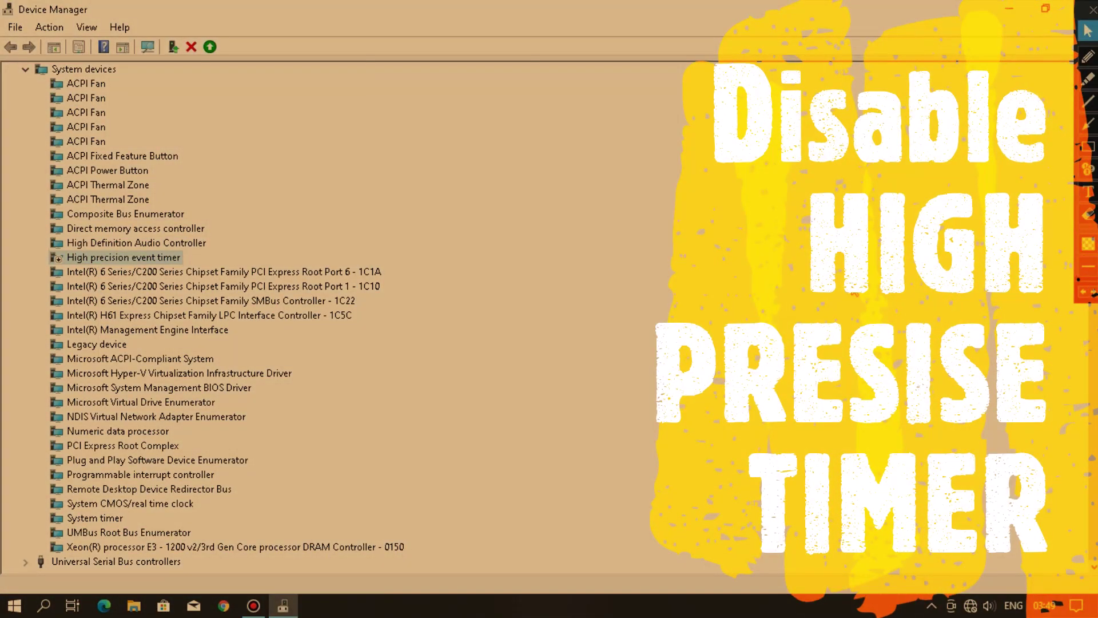
double_click(895, 8)
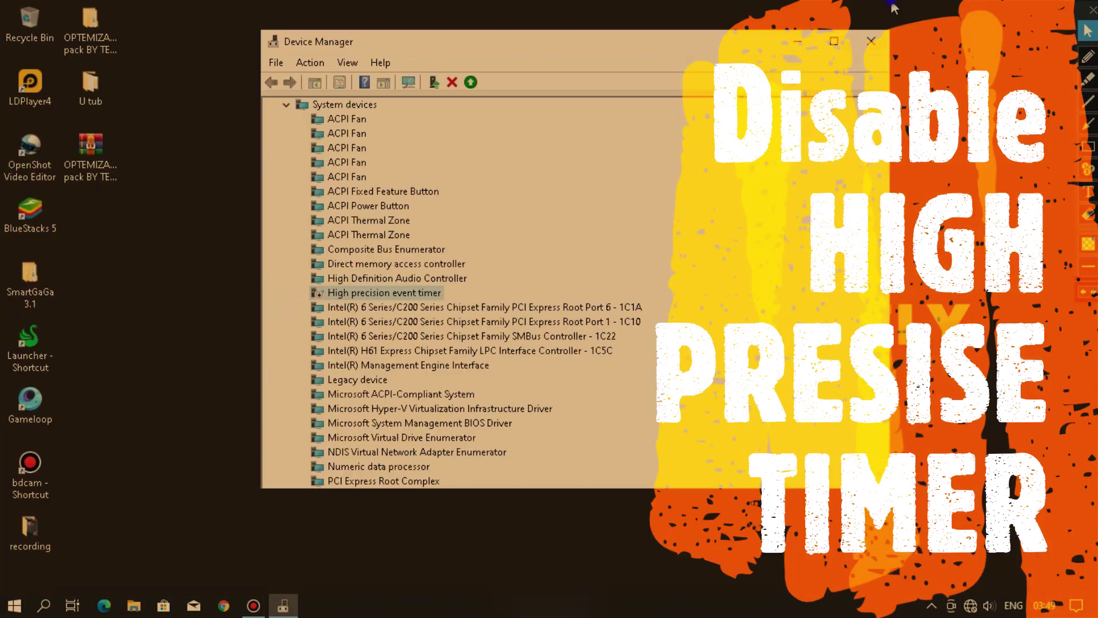
click(872, 43)
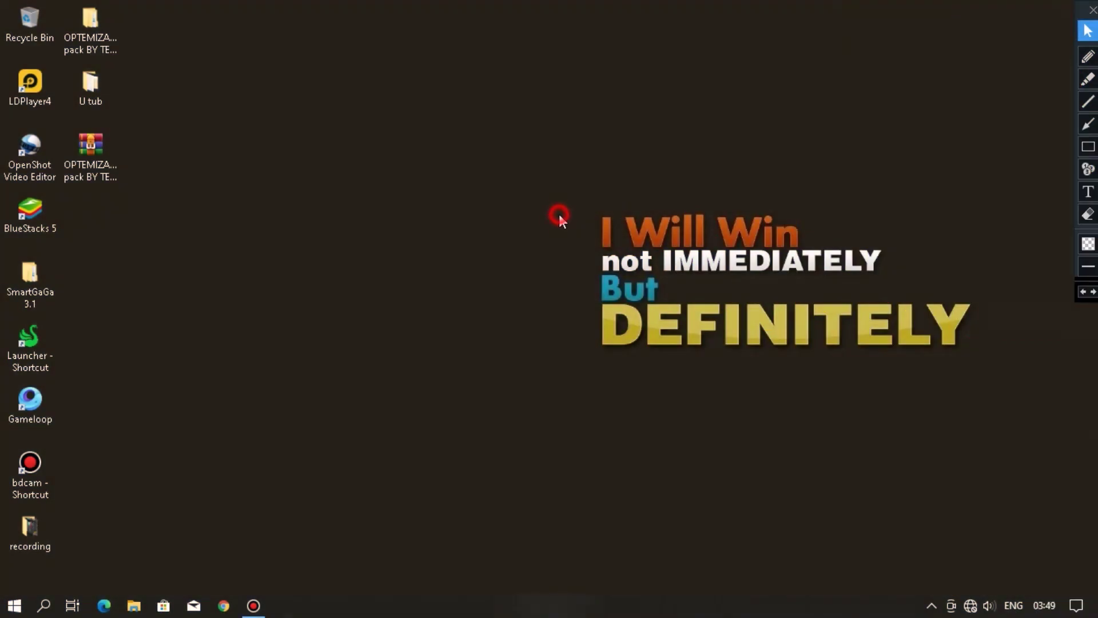
right_click(559, 215)
click(589, 259)
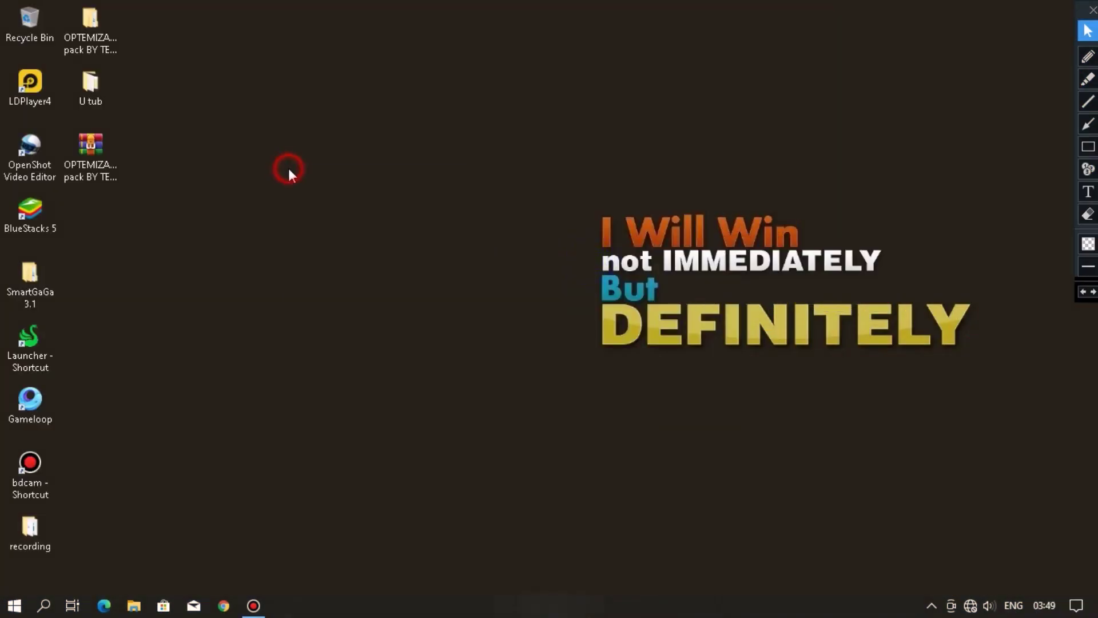
right_click(288, 170)
click(340, 218)
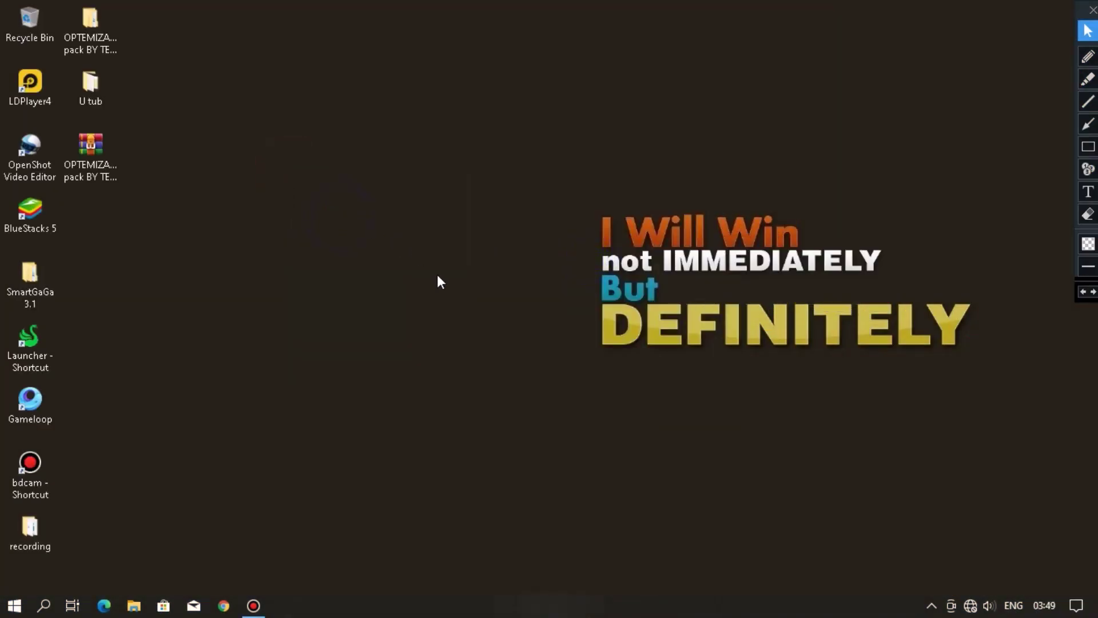
Step: Point out the OPTEMIZATION pack archive on the desktop using the rectangle drawing tool, and return to the normal pointer
click(1088, 125)
click(1095, 150)
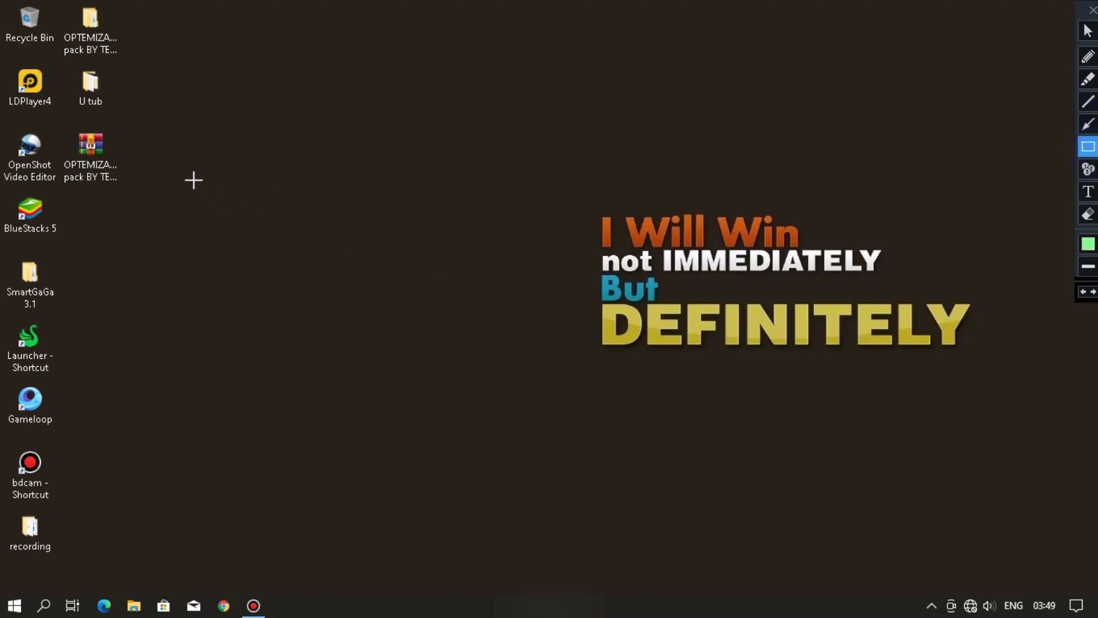
mouse_move(67, 121)
mouse_down()
mouse_move(88, 188)
mouse_move(382, 267)
mouse_move(425, 292)
mouse_up()
click(1088, 30)
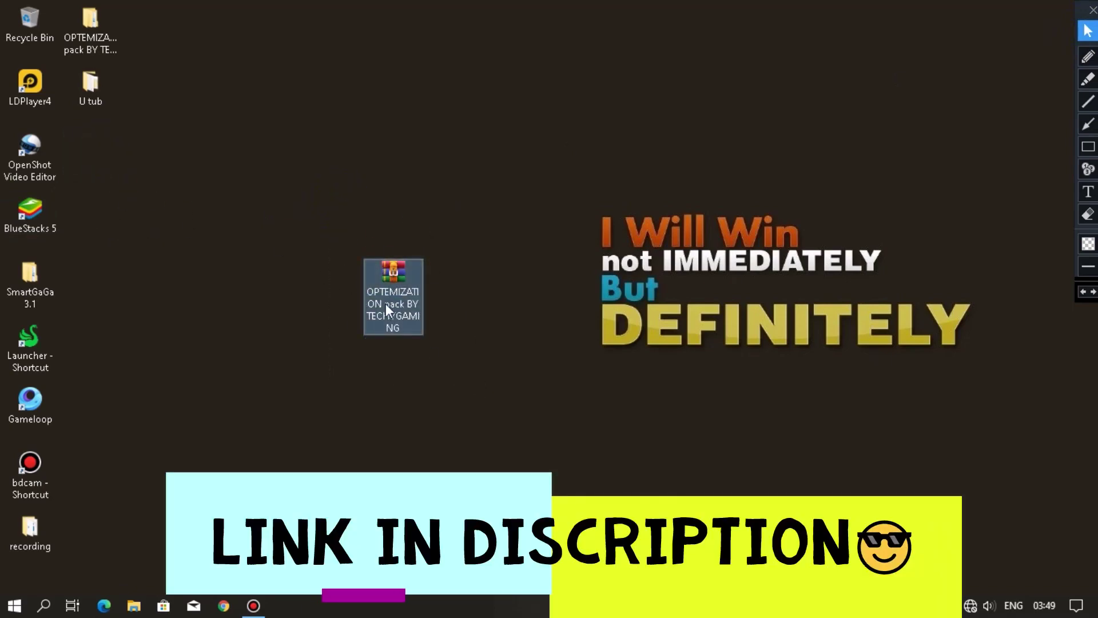
Step: View the extraction commands for the OPTEMIZATION pack archive without extracting, put the archive back beside the other icons and refresh the desktop
right_click(396, 295)
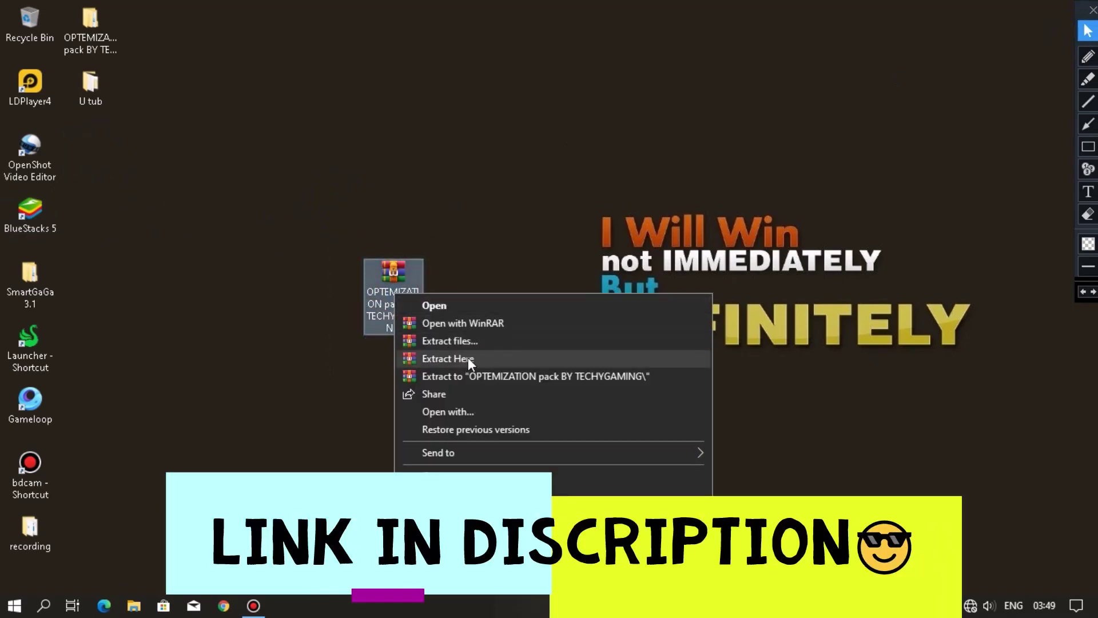
right_click(452, 216)
click(507, 260)
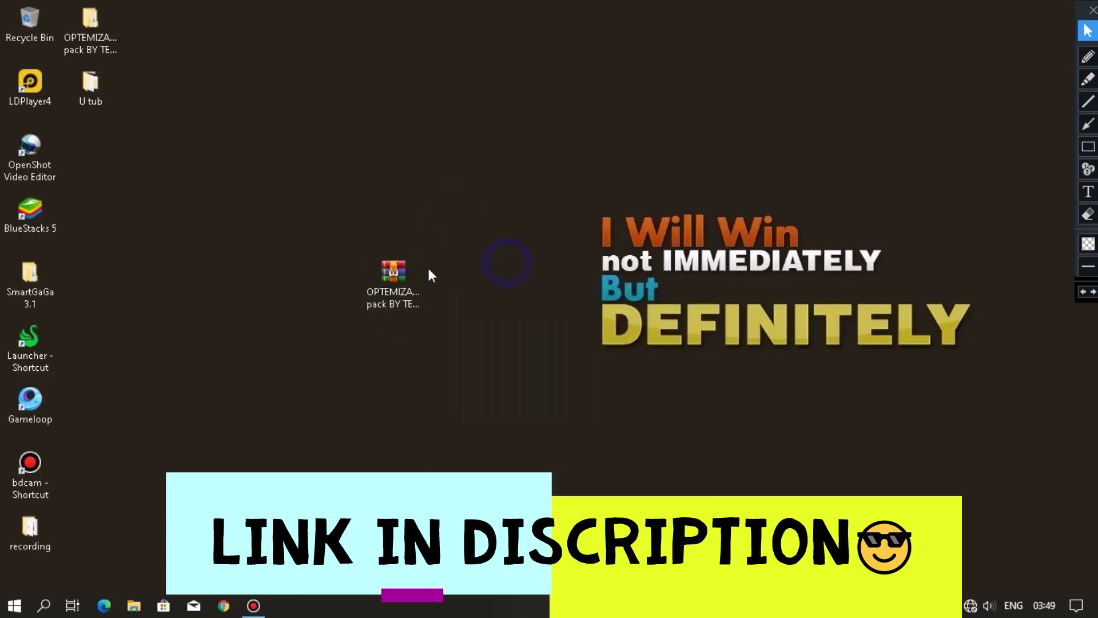
drag(414, 300, 119, 177)
right_click(161, 122)
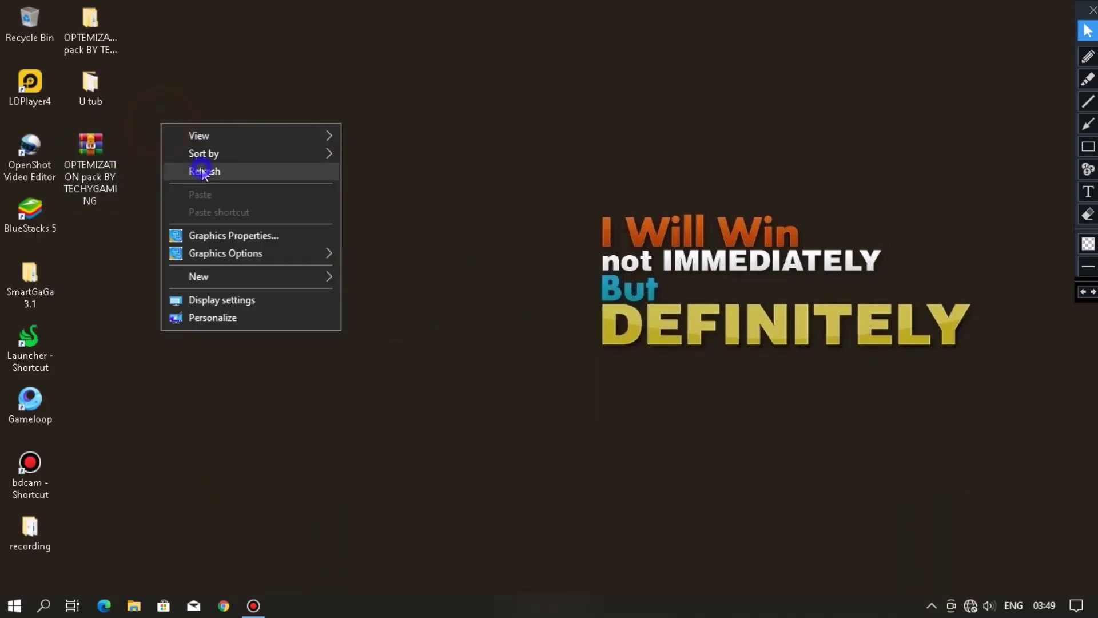
click(194, 168)
Step: Open the extracted OPTEMIZATION pack BY TECHYGAMING folder from the desktop and shift its window slightly
click(1088, 123)
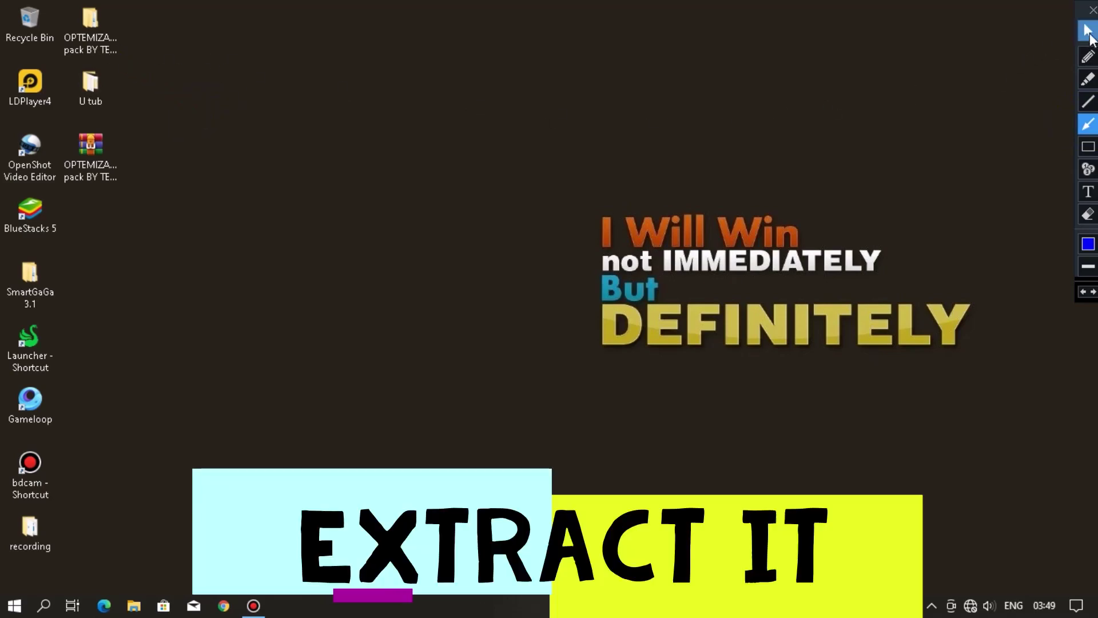
click(1088, 30)
double_click(95, 41)
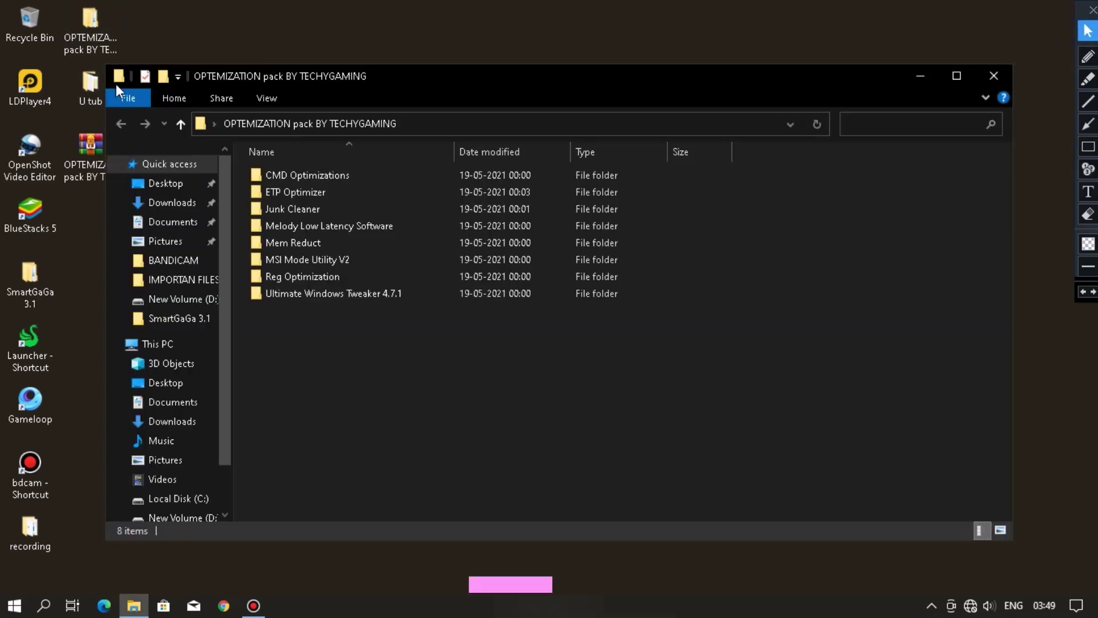
drag(384, 79, 407, 81)
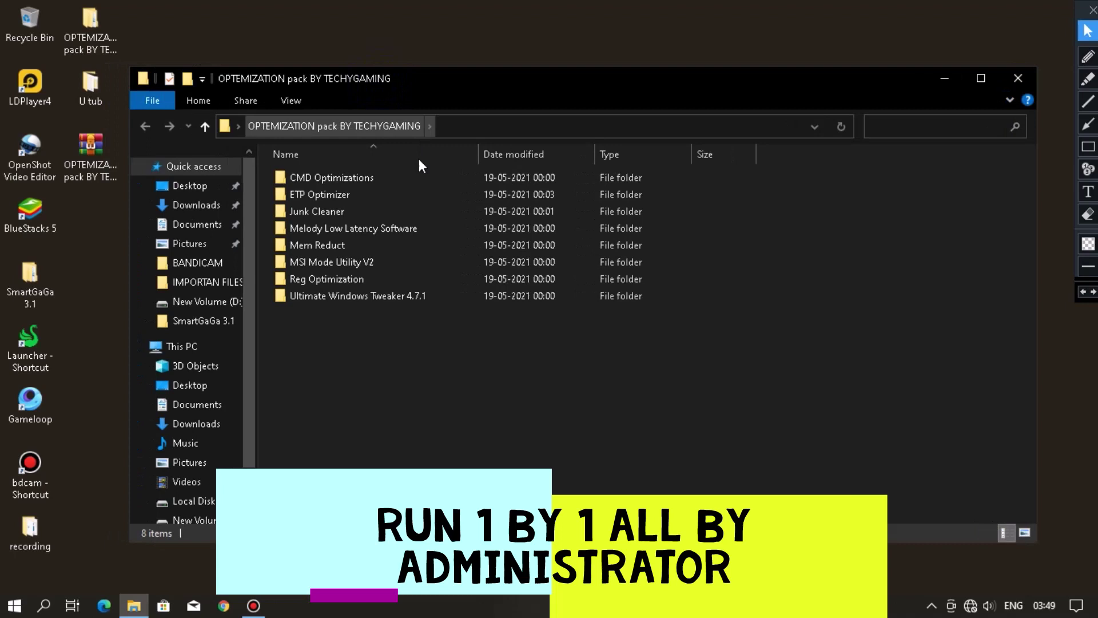
Step: Open the CMD Optimizations folder and its Advance CMD Optimizations subfolder
right_click(335, 178)
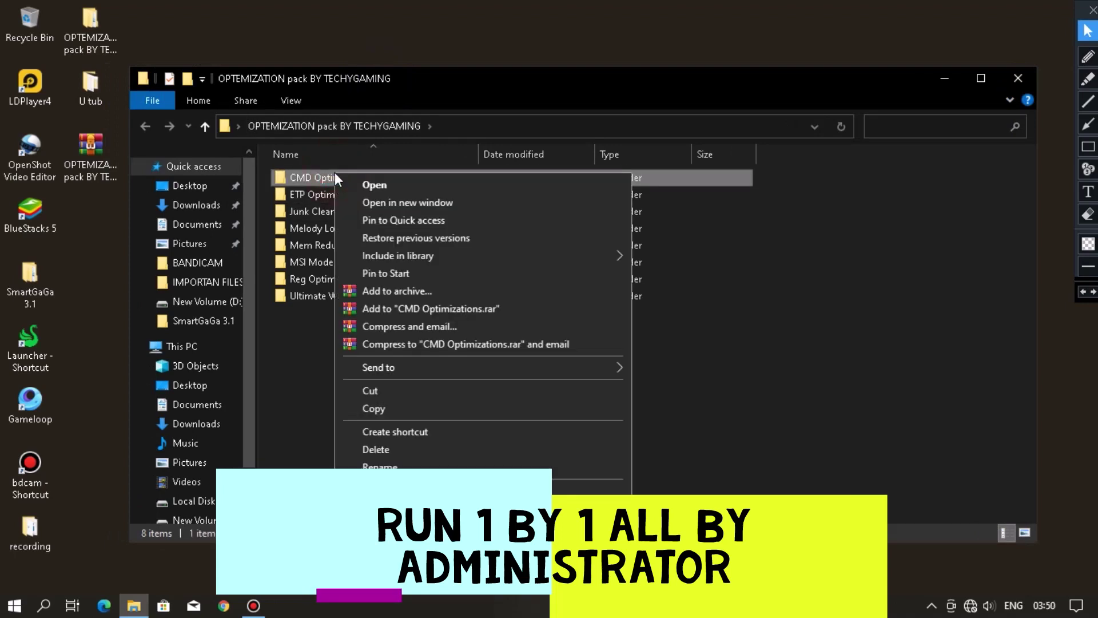
click(369, 185)
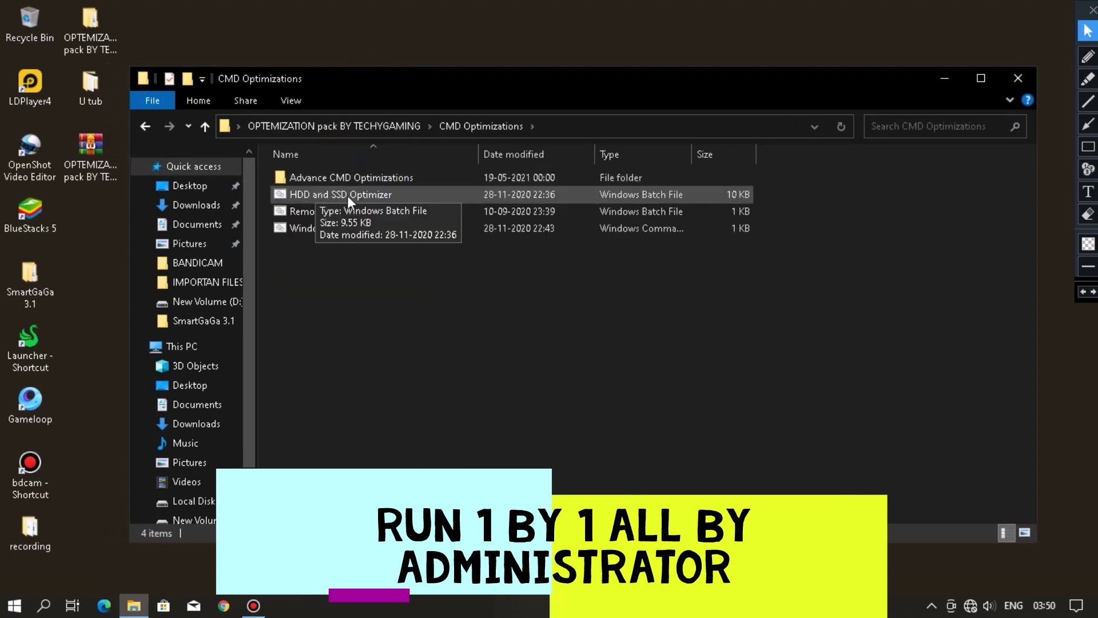
double_click(321, 178)
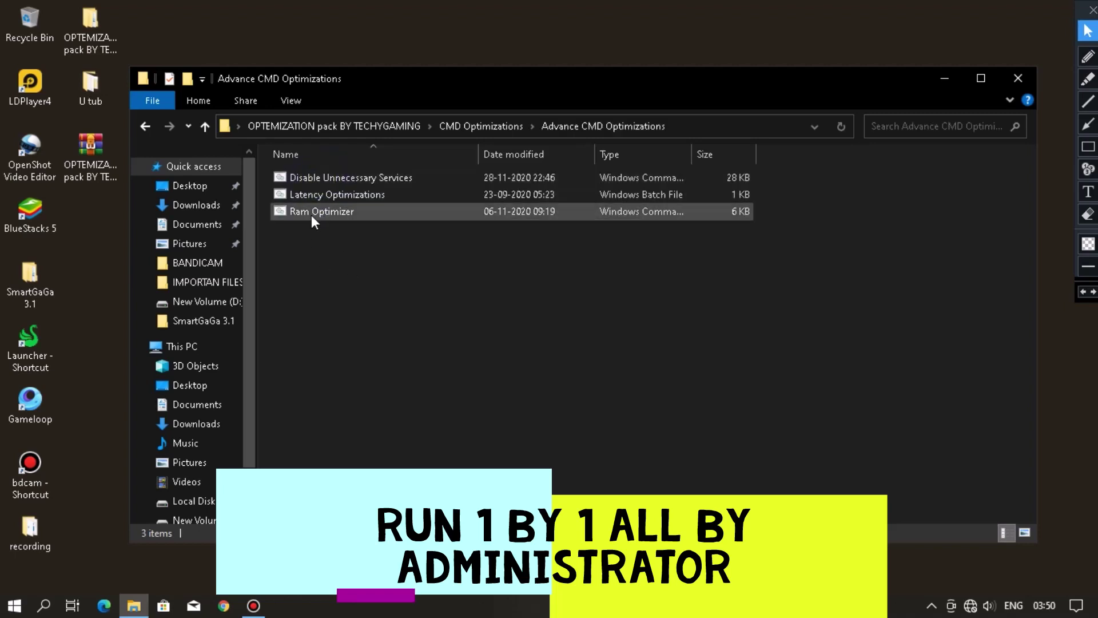
Step: Run the Disable Unnecessary Services and Latency Optimizations scripts as administrator
right_click(319, 173)
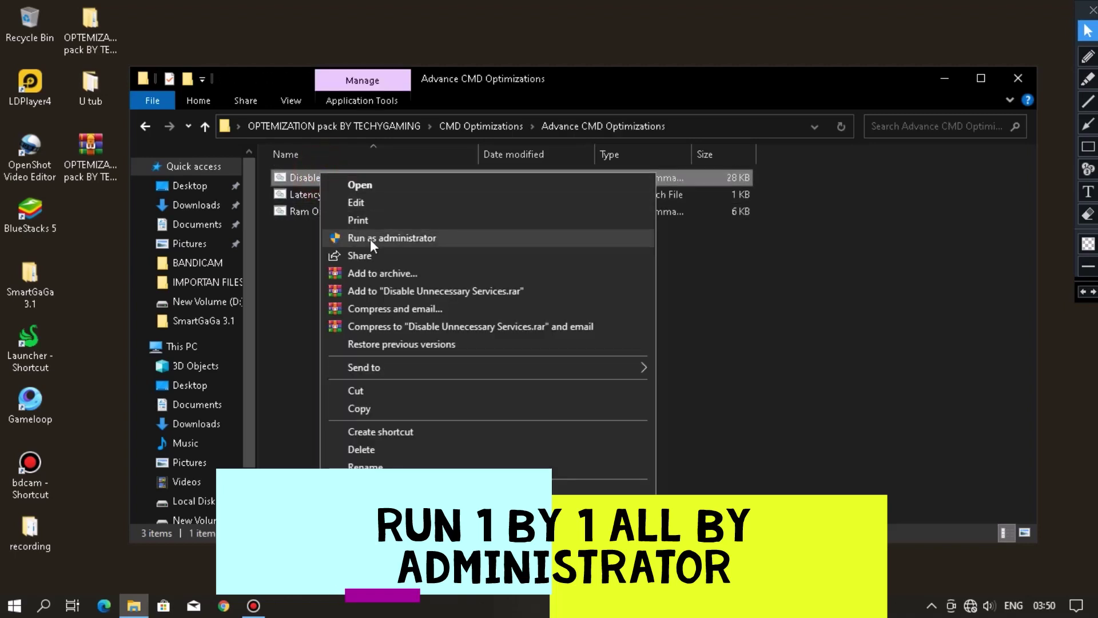
click(355, 238)
click(299, 194)
right_click(306, 195)
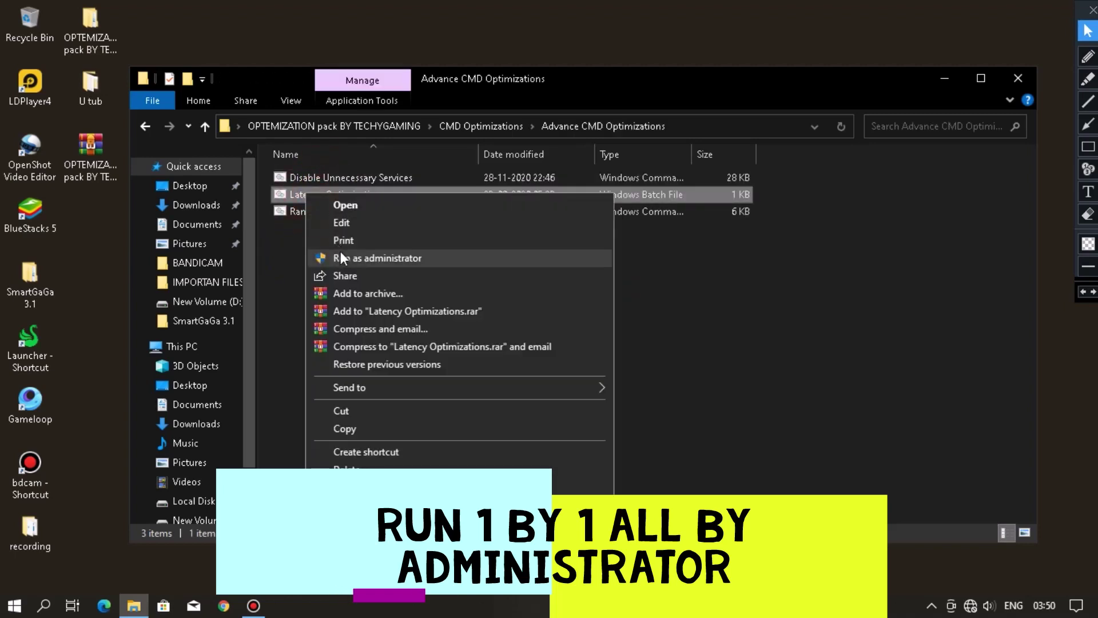
click(355, 258)
Step: View the run options for the Ram Optimizer script, dismiss them and return to the CMD Optimizations folder
right_click(296, 211)
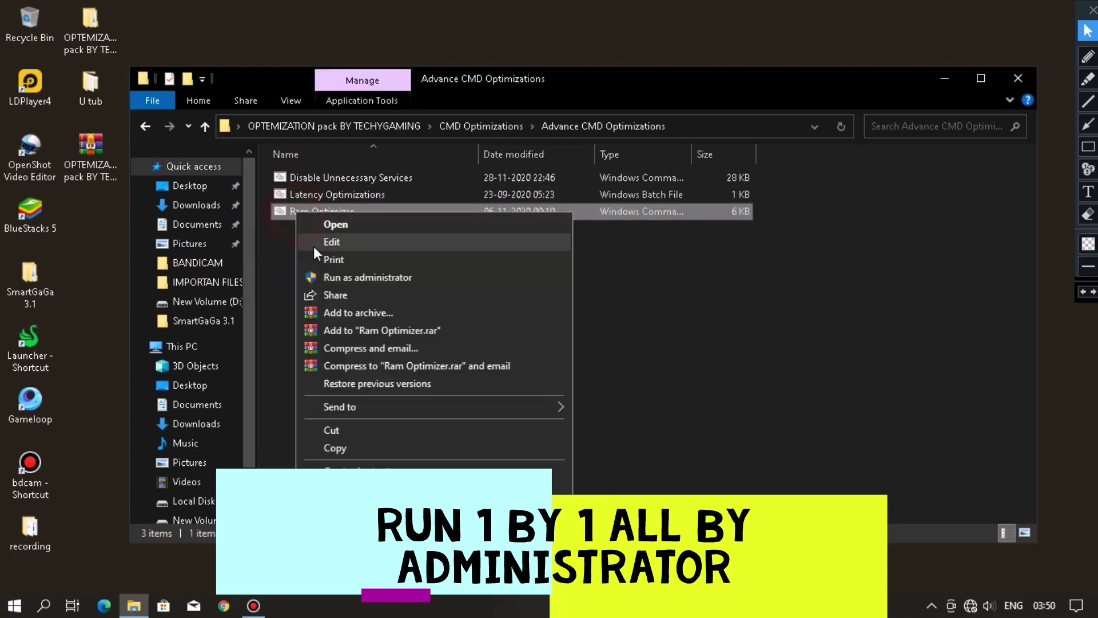
click(286, 246)
key(BackSpace)
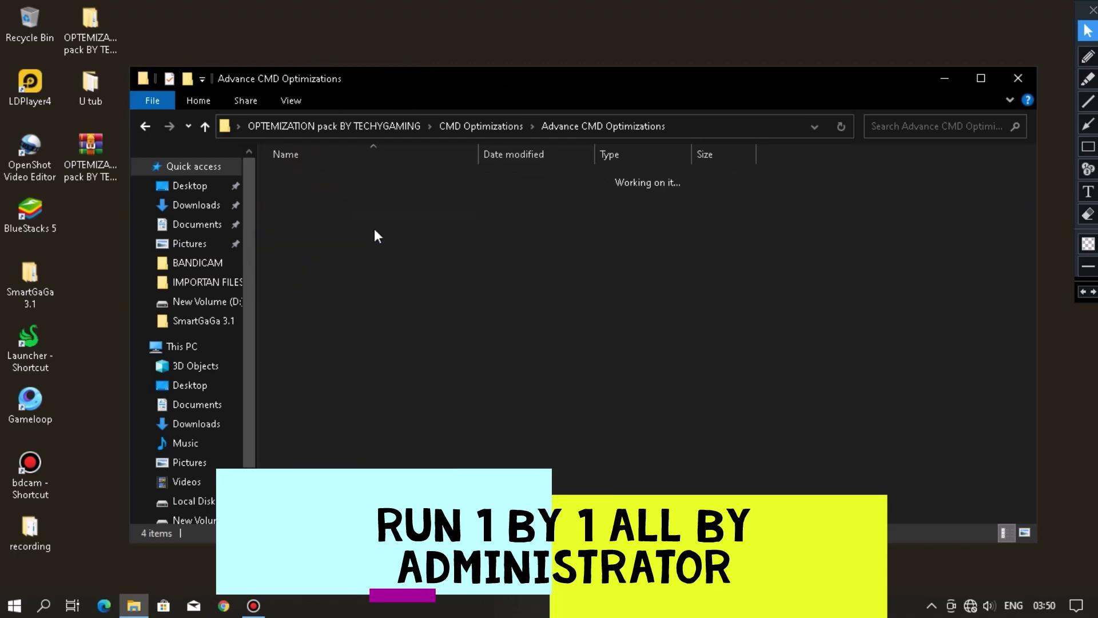
Step: View the run options for HDD and SSD Optimizer, Remove All Temp _ Junk Files and Windows Image Servicing, and return to the pack folder
right_click(338, 197)
click(368, 256)
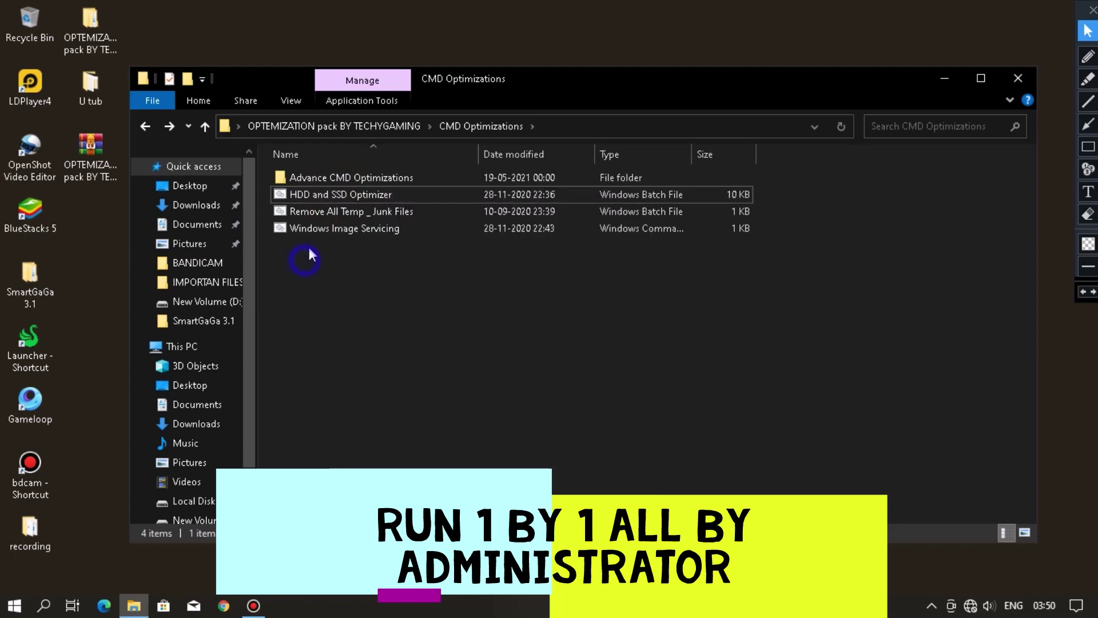
click(315, 216)
right_click(314, 218)
click(303, 286)
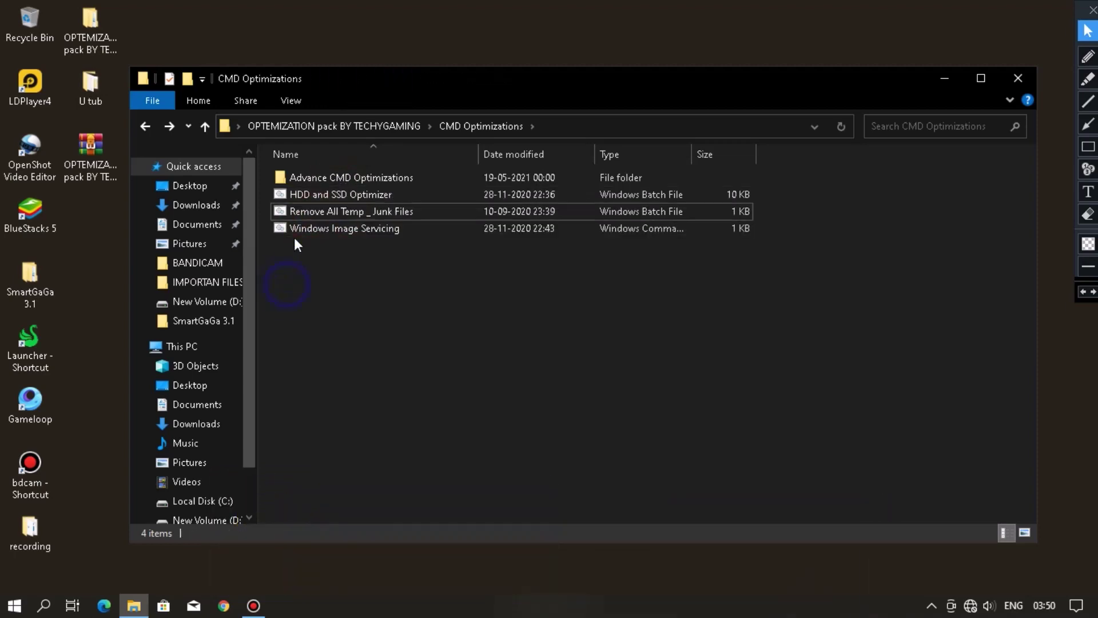
right_click(296, 234)
click(278, 290)
key(BackSpace)
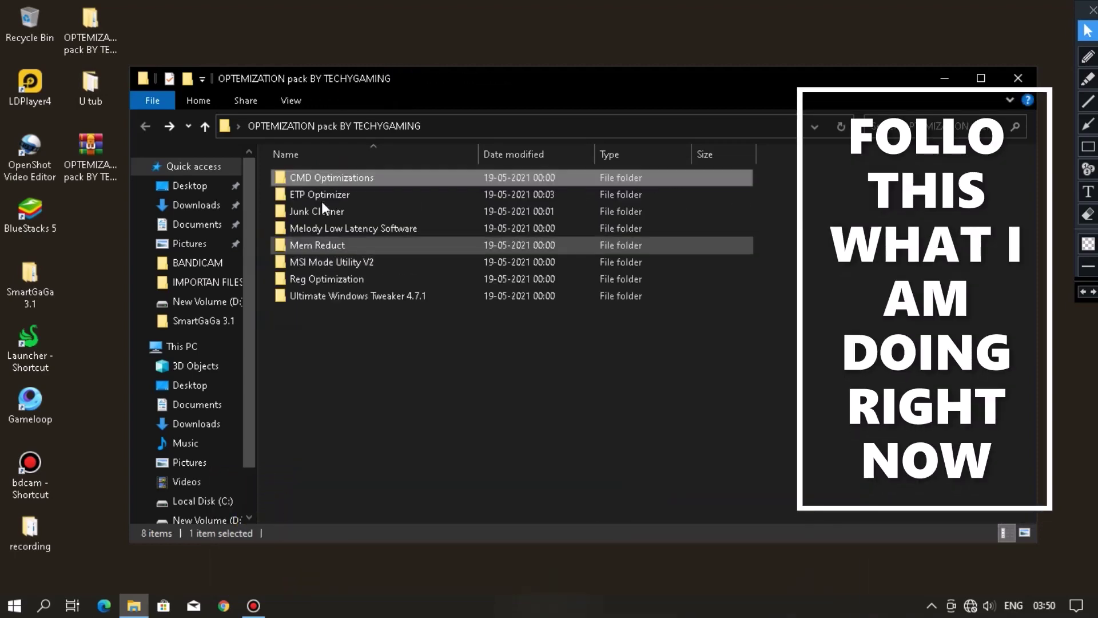
Step: Open the ETP Optimizer folder and point out ETP Optimization Program with a drawn arrow
click(319, 195)
double_click(319, 196)
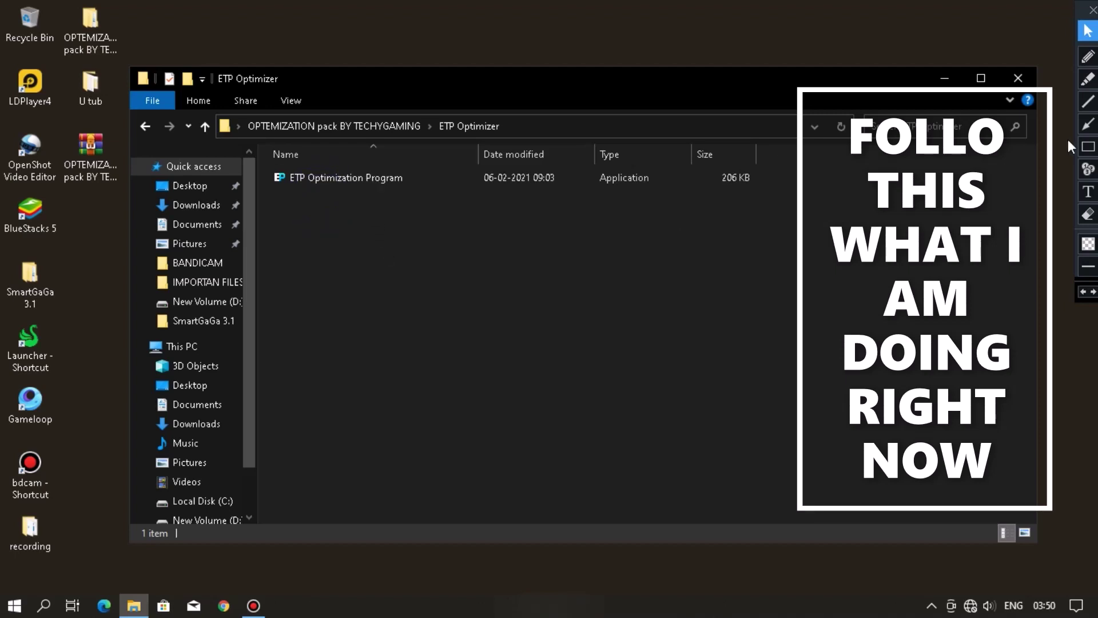
click(1088, 124)
drag(656, 209, 610, 200)
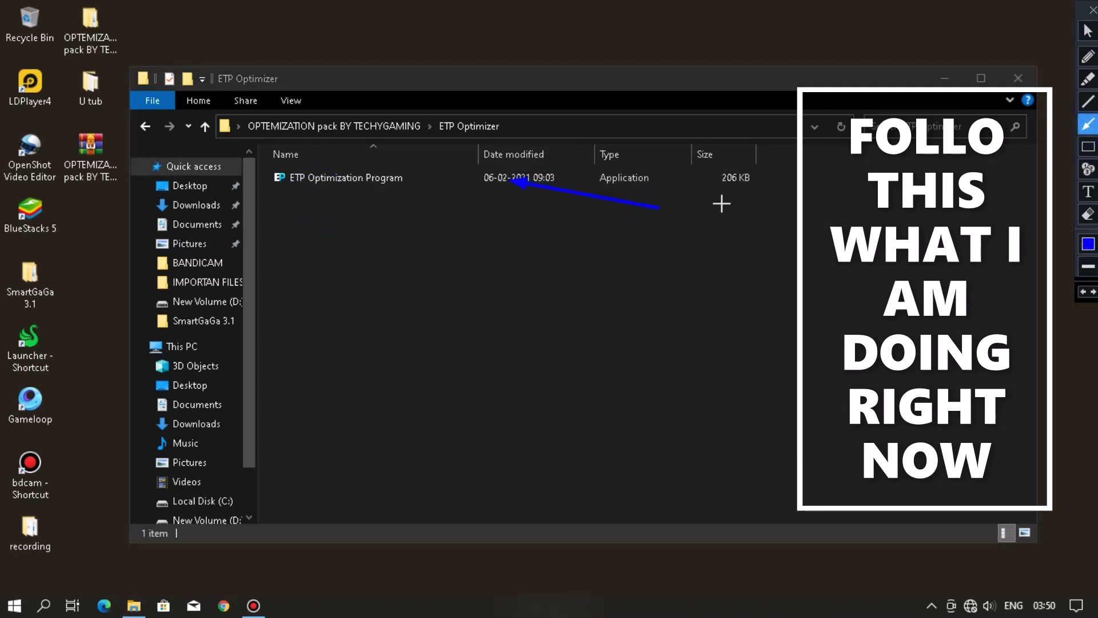
click(1088, 30)
Step: Run ETP Optimization Program as administrator
click(371, 181)
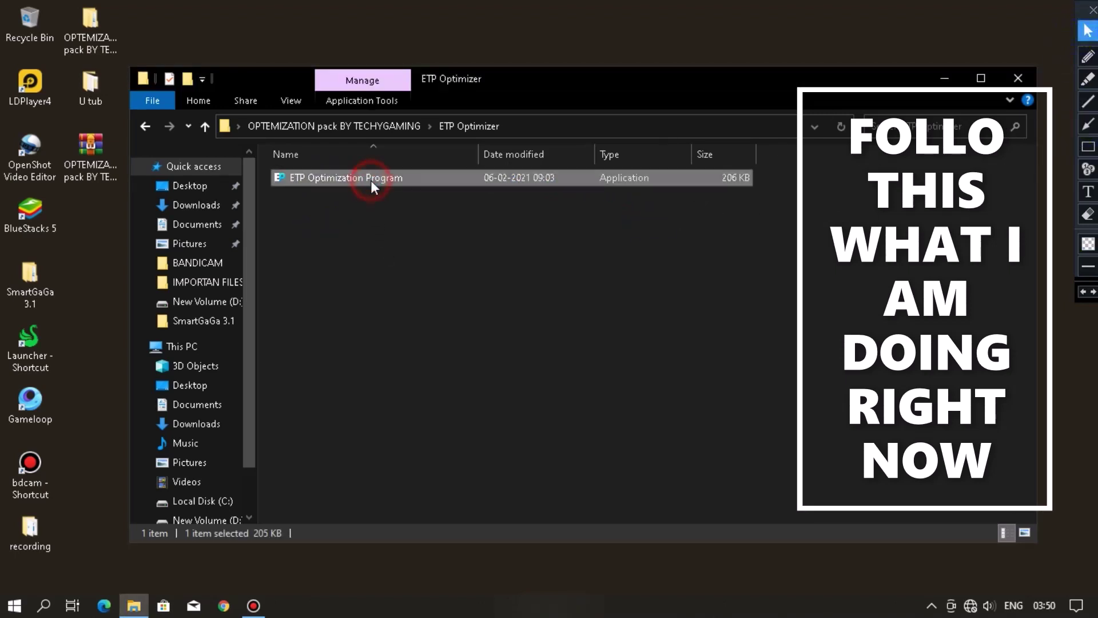
right_click(370, 180)
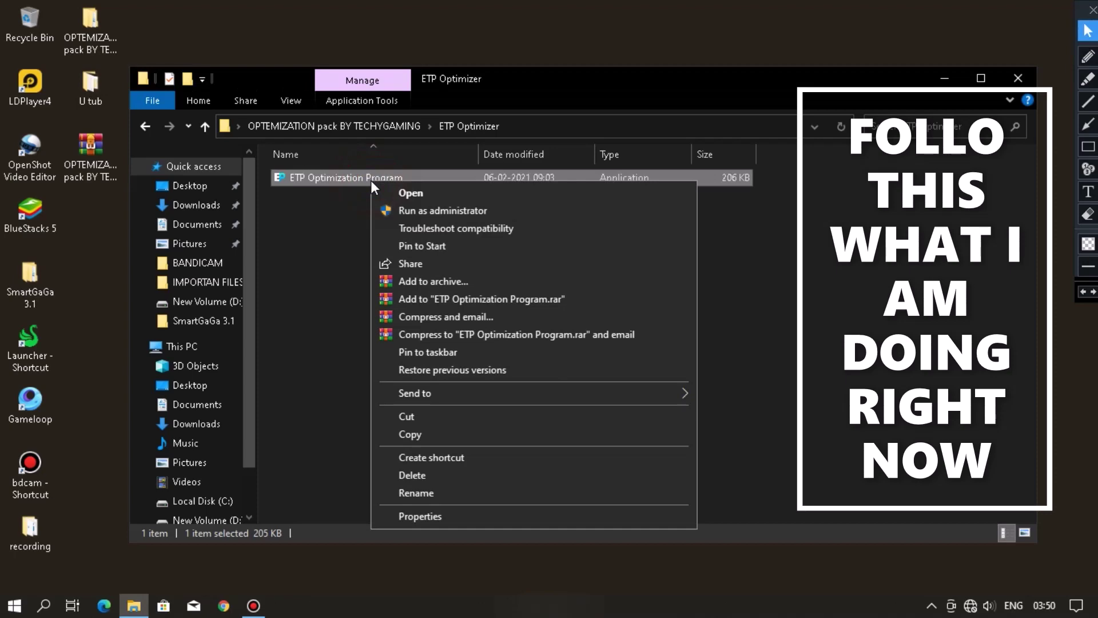
click(406, 212)
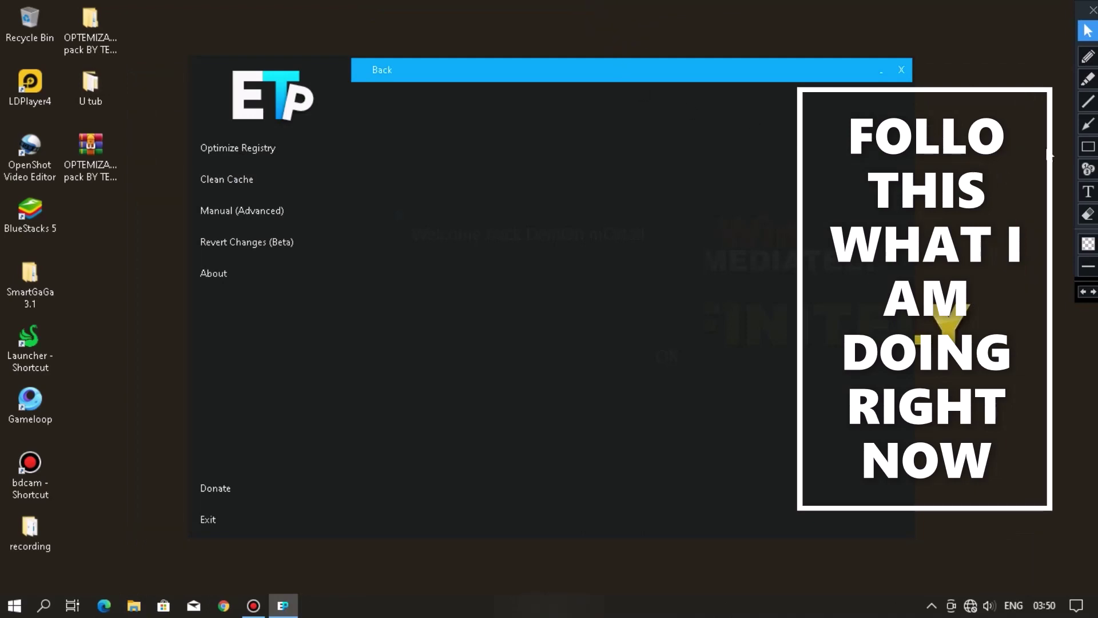
Step: Outline the Clean Cache entry with a green rectangle using the screen drawing tool, and return to the normal pointer
click(1088, 124)
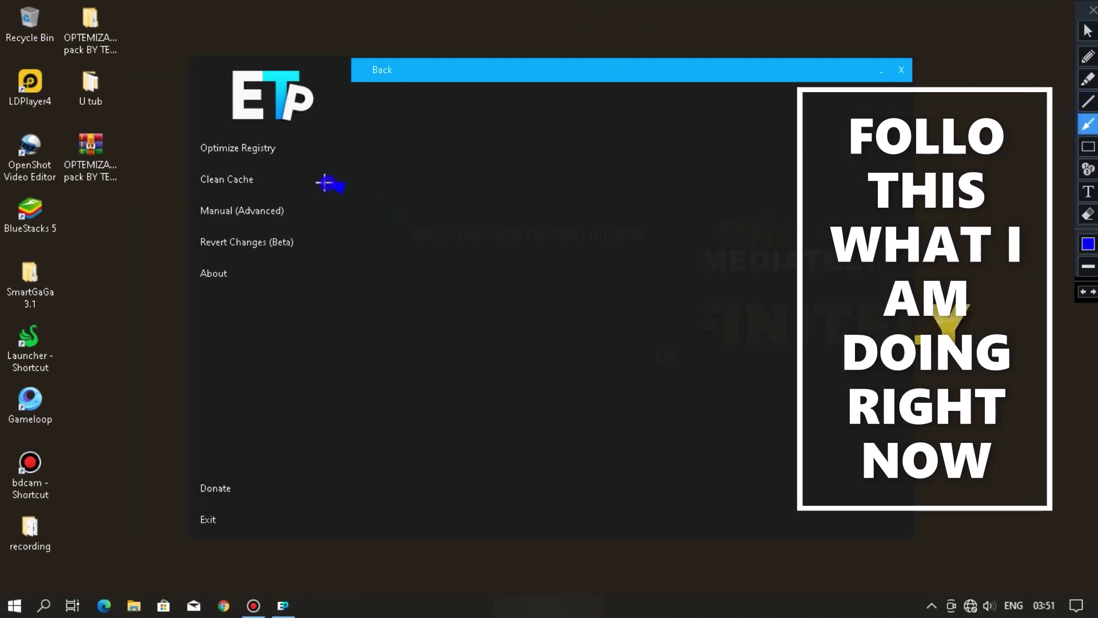
click(1088, 146)
drag(187, 167, 270, 193)
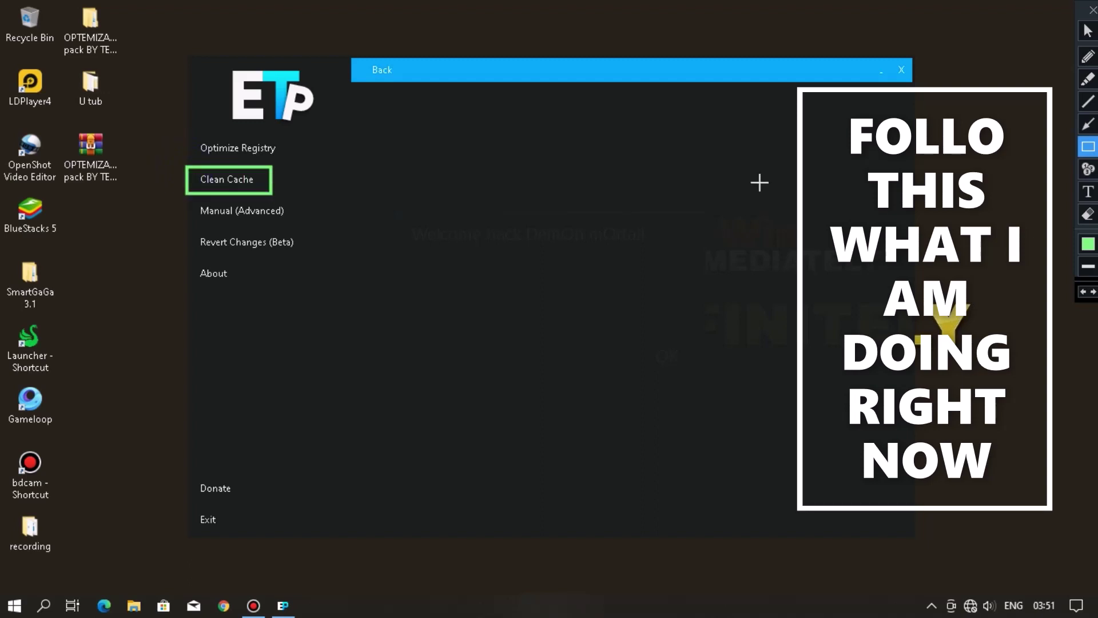
click(1088, 30)
Step: Clean the temp files with the Clean Cache tools and acknowledge the message
click(236, 189)
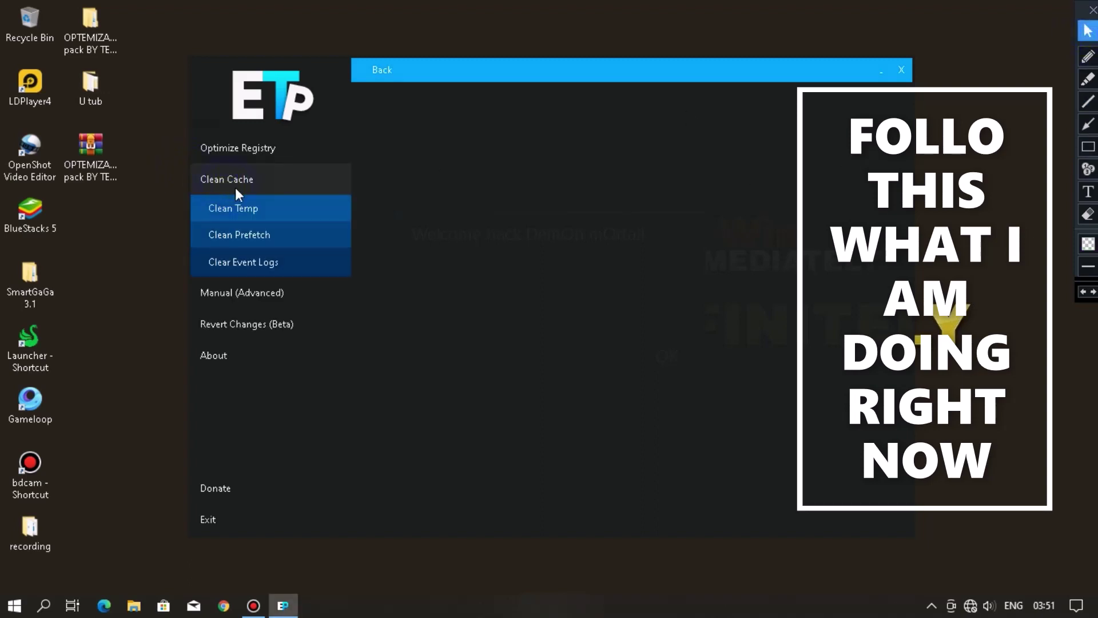
click(243, 208)
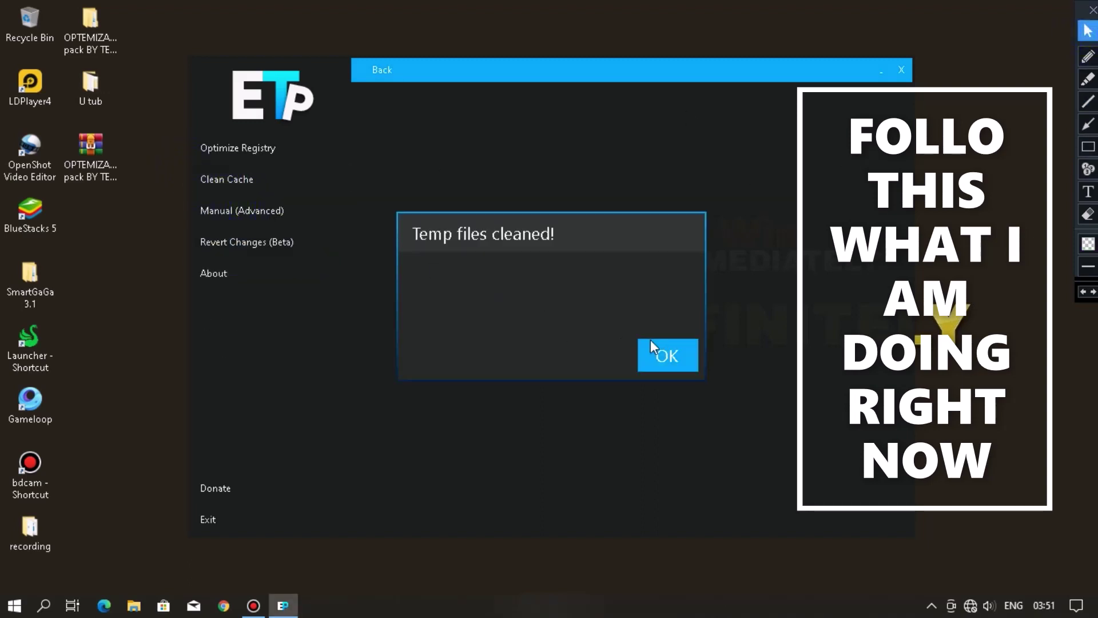
click(668, 355)
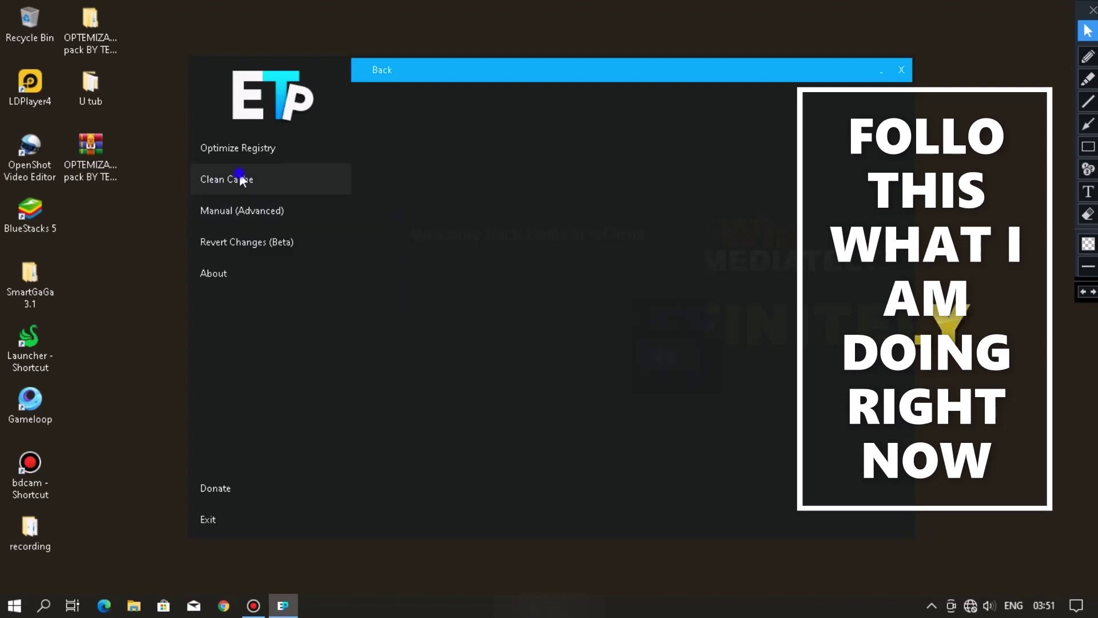
Step: Clean the prefetch files with the Clean Cache tools and acknowledge the message
click(240, 179)
click(263, 238)
click(667, 355)
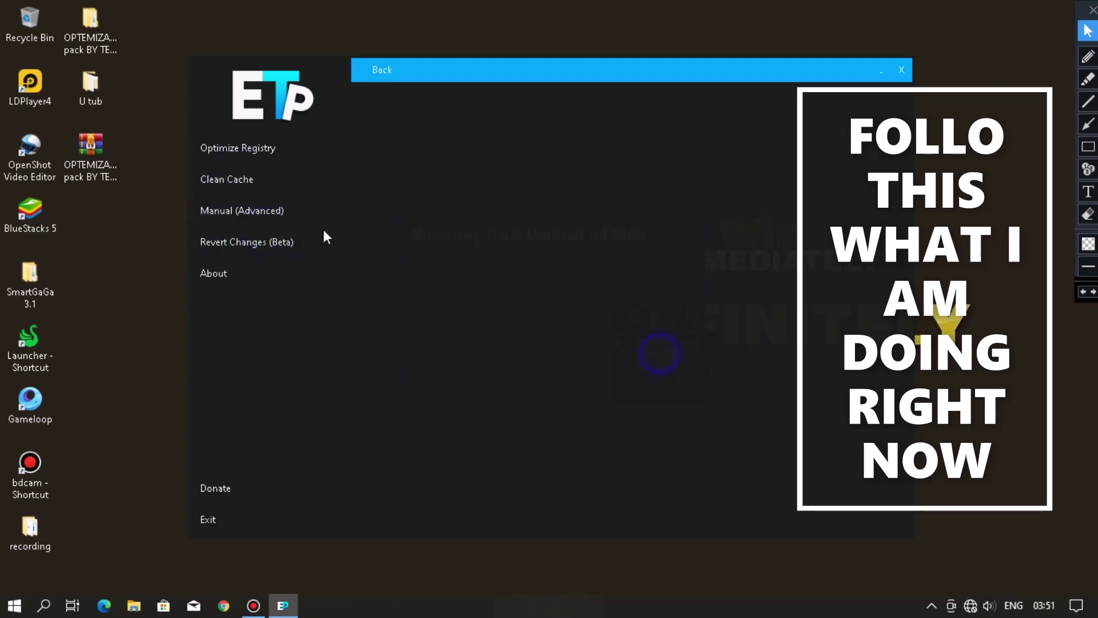
Step: Clear the event logs with the Clean Cache tools and acknowledge the message
click(240, 179)
click(257, 266)
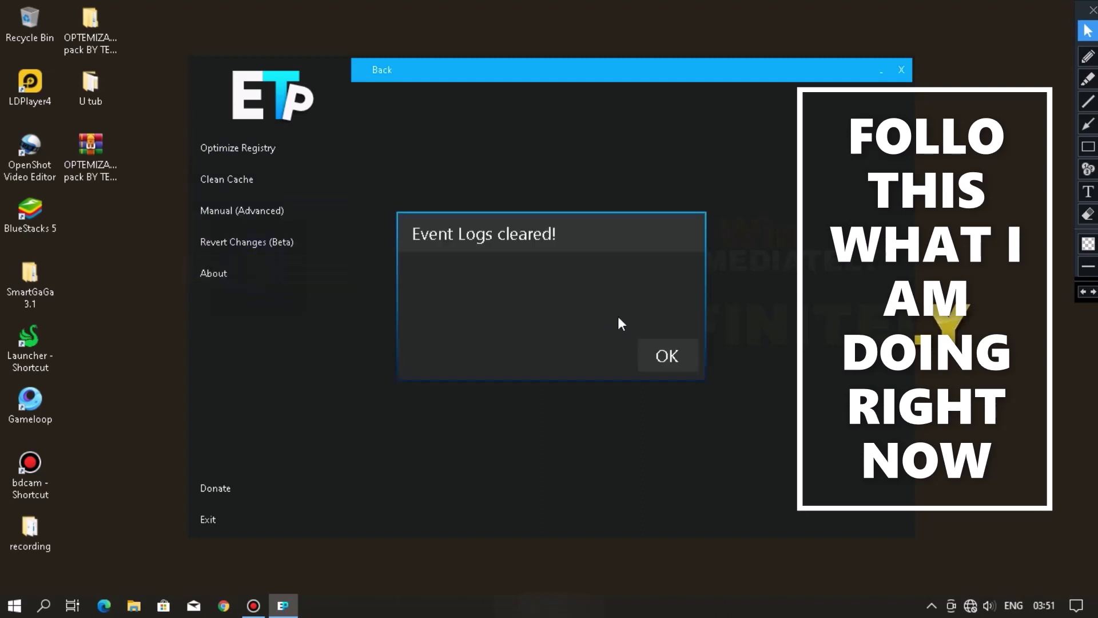
click(667, 355)
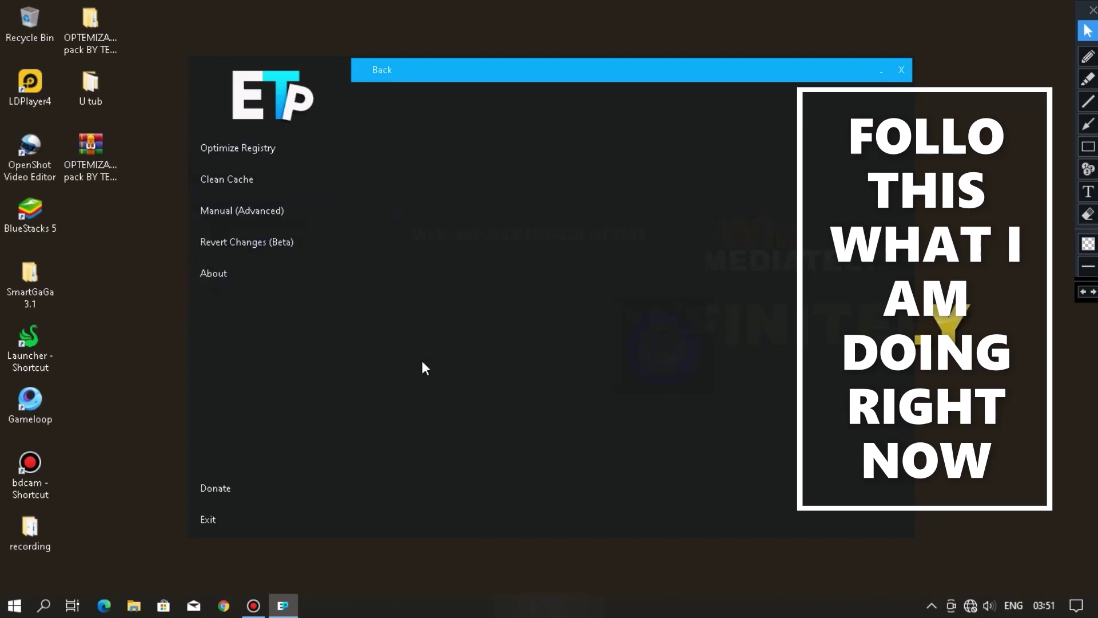
Step: Apply the High Performance registry optimization, confirm continuing, and refresh the desktop
click(211, 149)
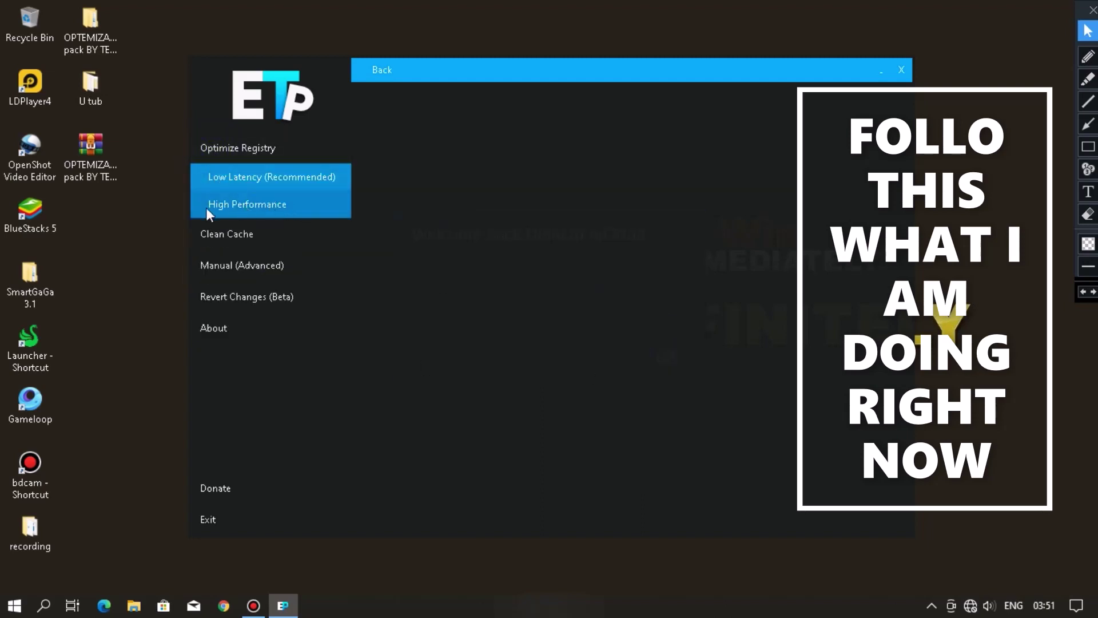
click(239, 204)
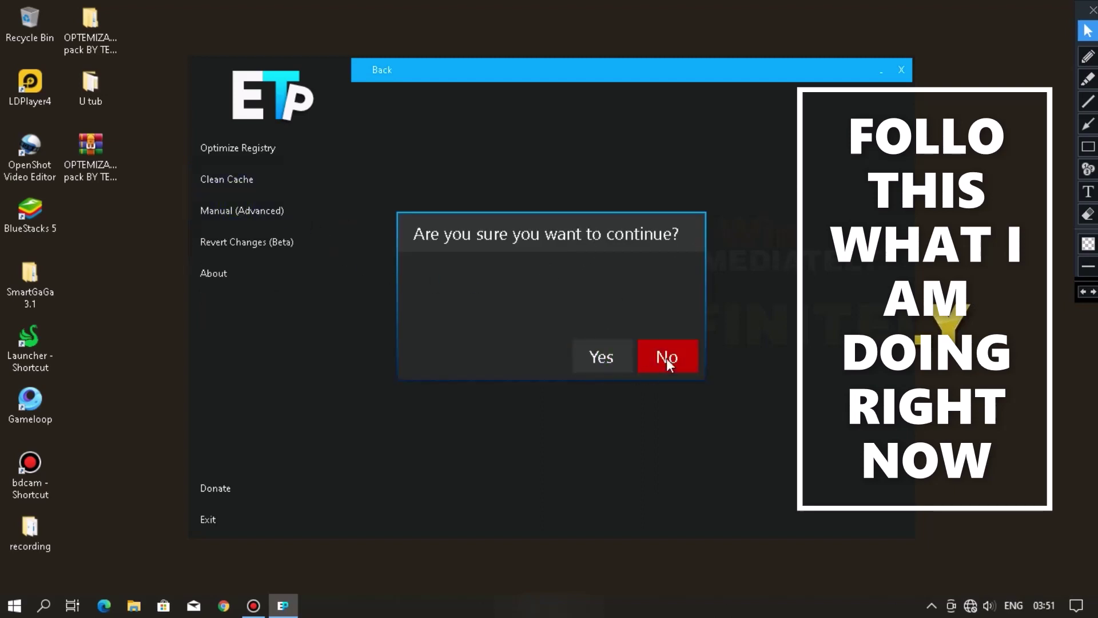
click(602, 356)
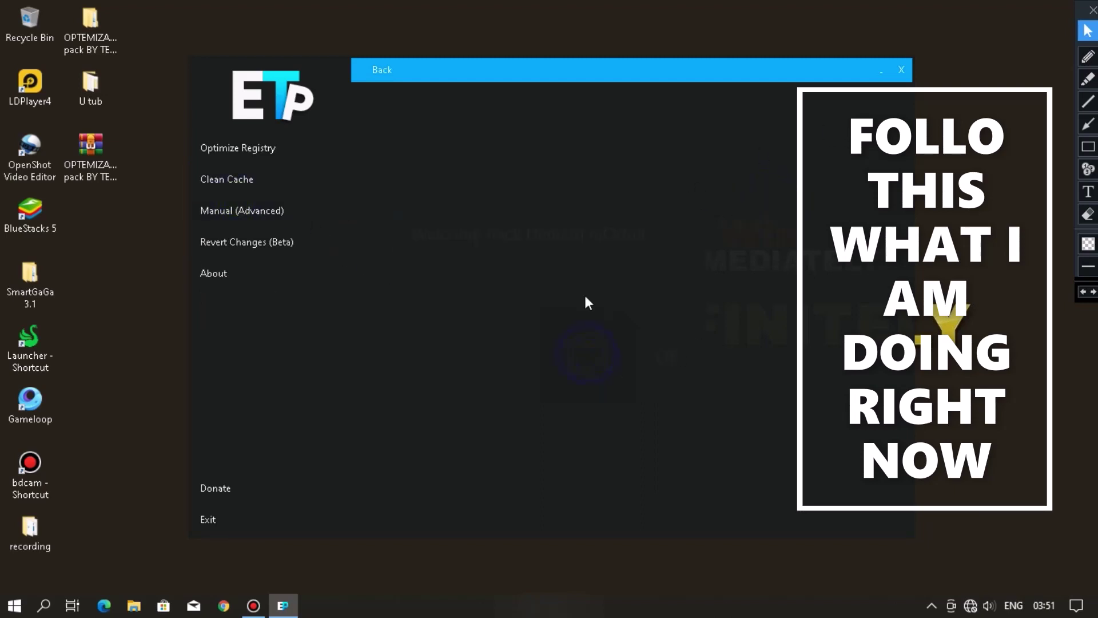
right_click(498, 32)
click(540, 83)
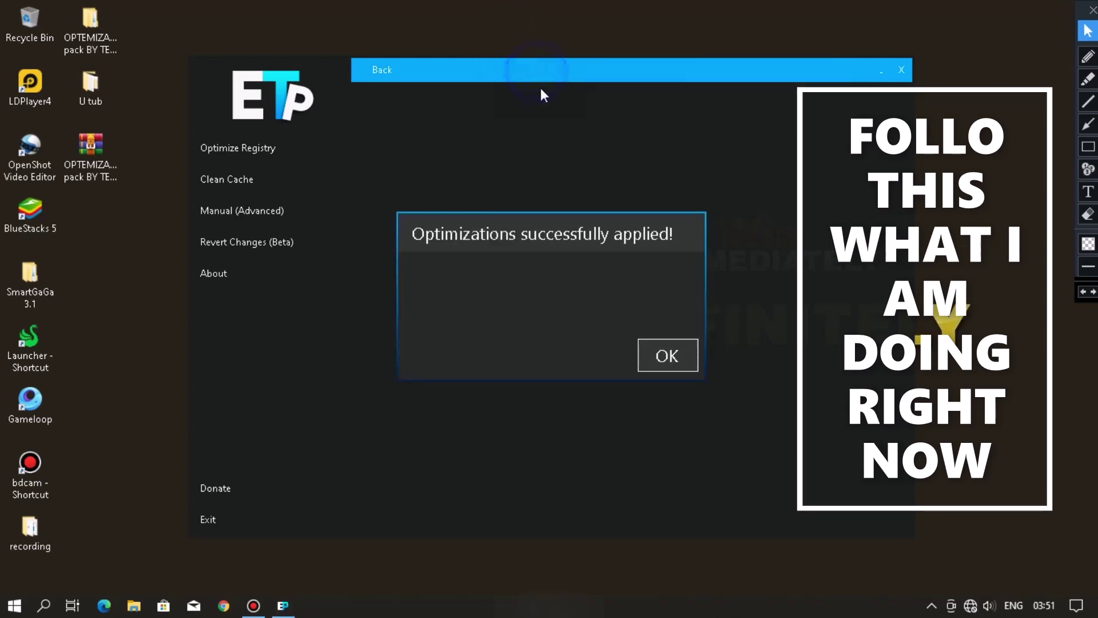
Step: Outline the optimization message with a green rectangle using the screen drawing tool, and dismiss the message
click(1088, 147)
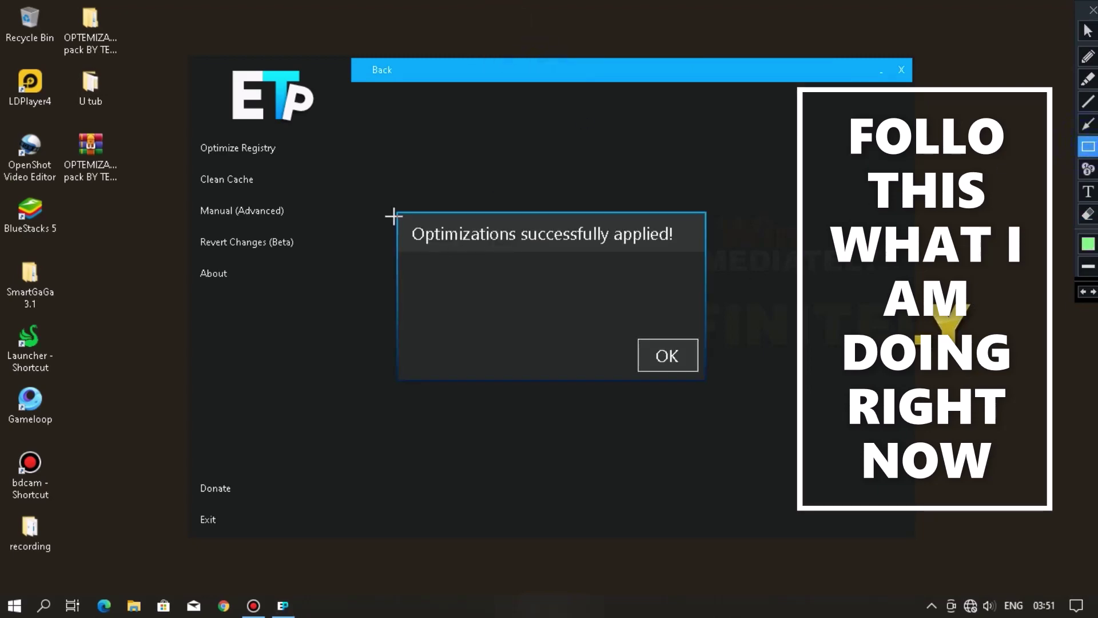
mouse_move(392, 200)
mouse_down()
mouse_move(477, 243)
mouse_move(736, 257)
mouse_up()
click(1088, 31)
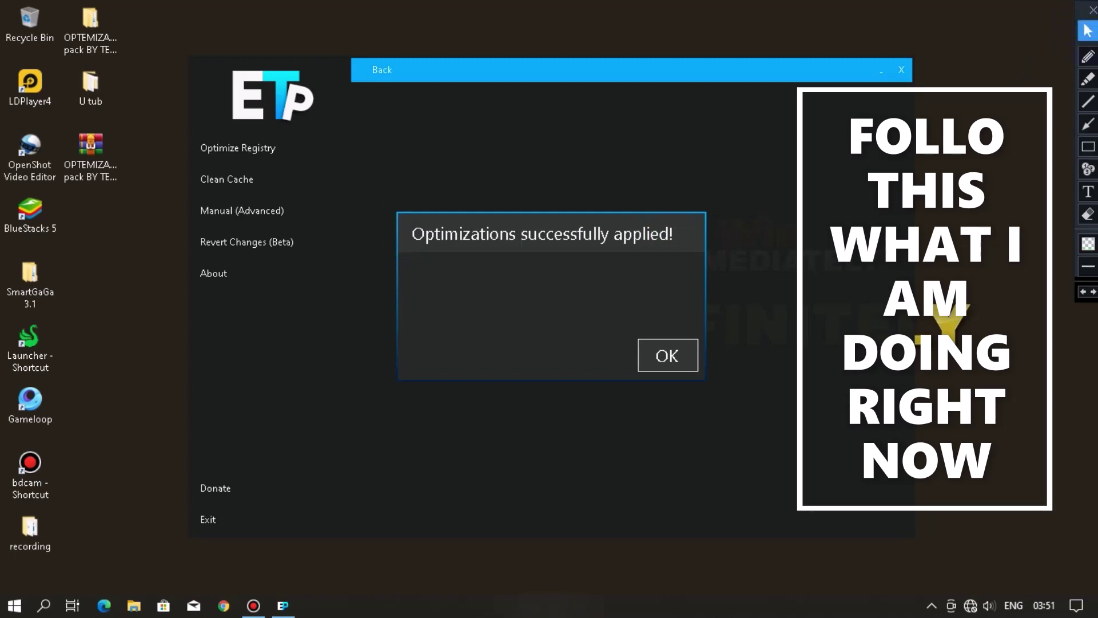
click(673, 358)
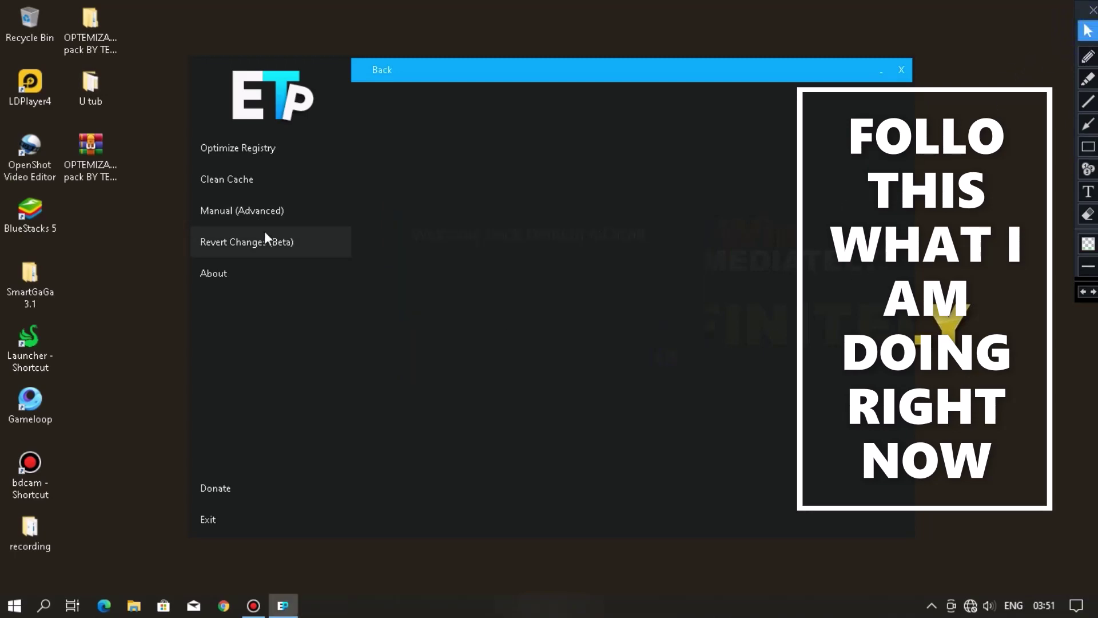
Step: Look through the Manual (Advanced) settings, and bring up Revert Changes (Beta) but decline reverting
click(276, 215)
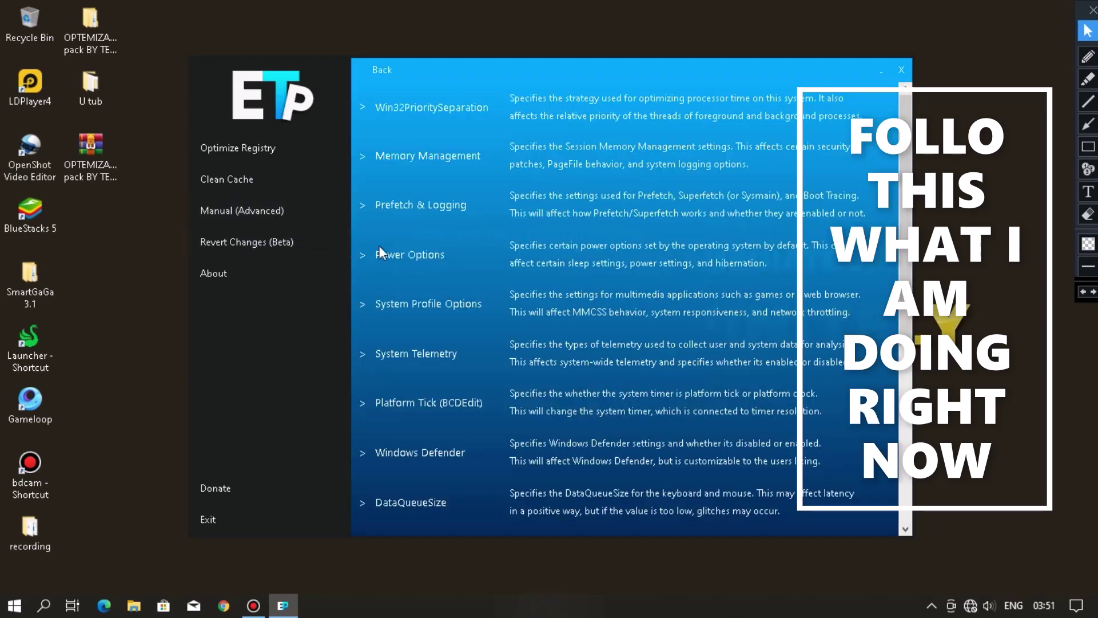
scroll(620, 255, down, 5)
click(243, 243)
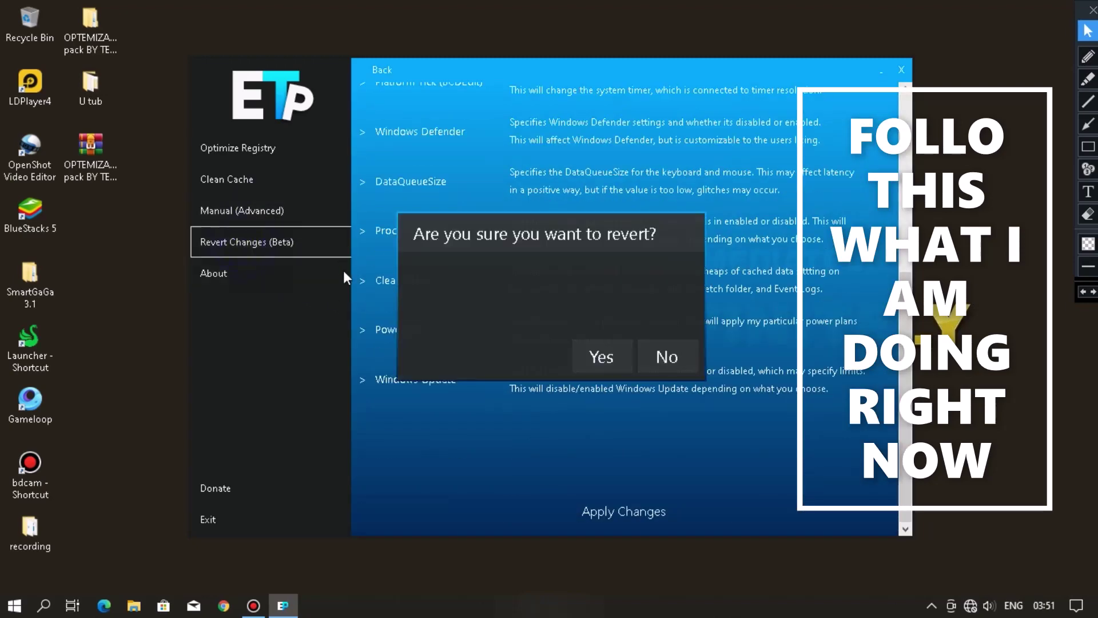
click(678, 356)
Step: Outline the Revert Changes (Beta) entry with a green rectangle and return to the normal pointer
click(1088, 147)
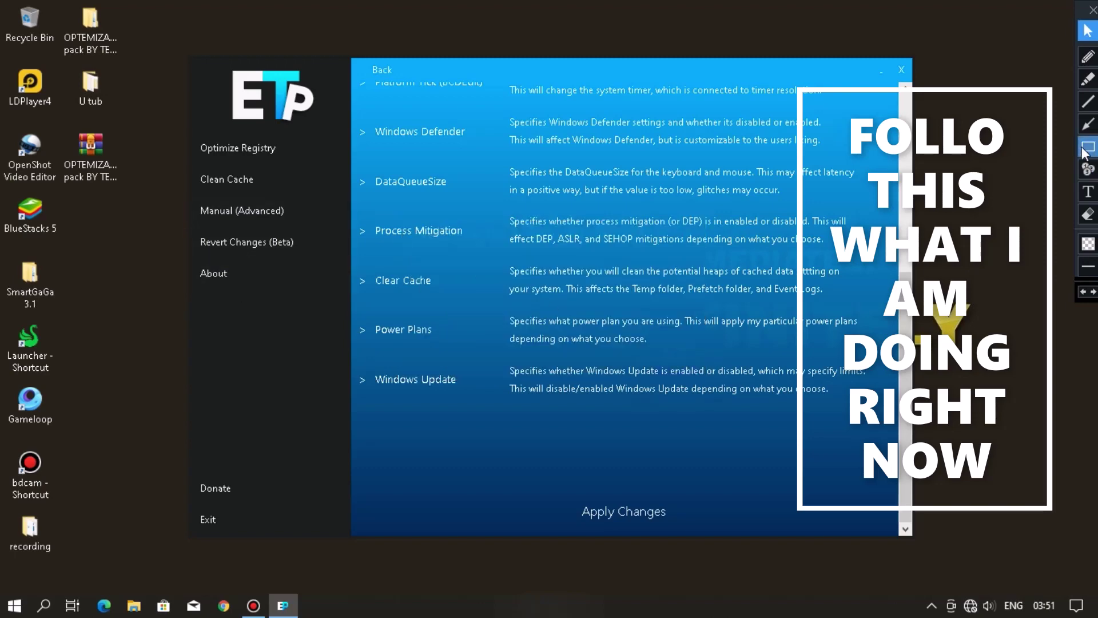
mouse_move(190, 227)
mouse_down()
mouse_move(328, 274)
mouse_move(345, 260)
mouse_up()
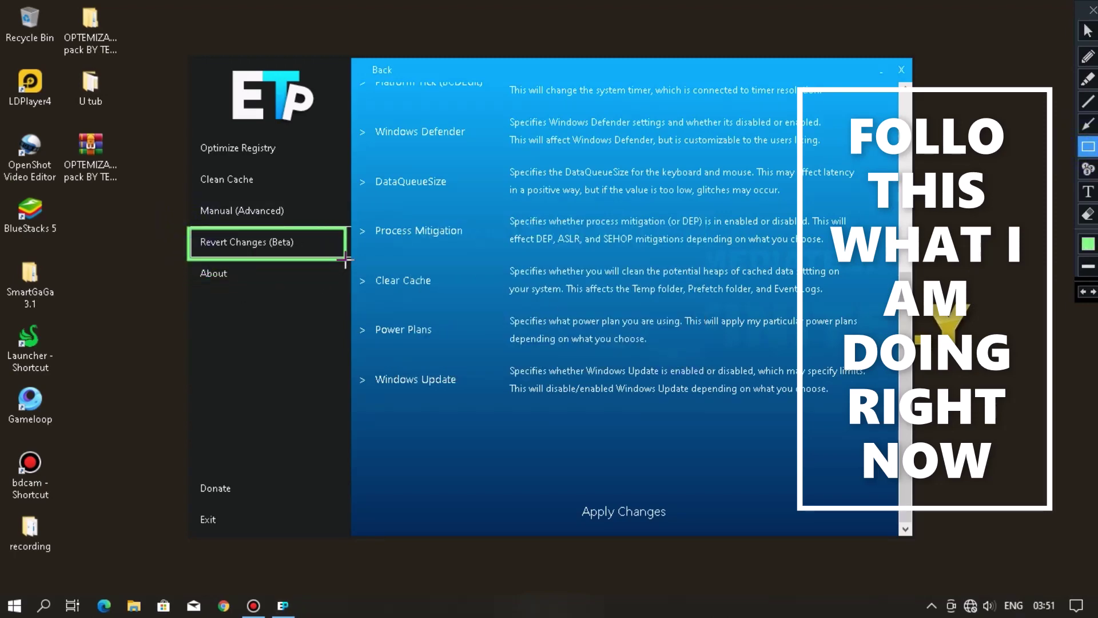
click(1088, 31)
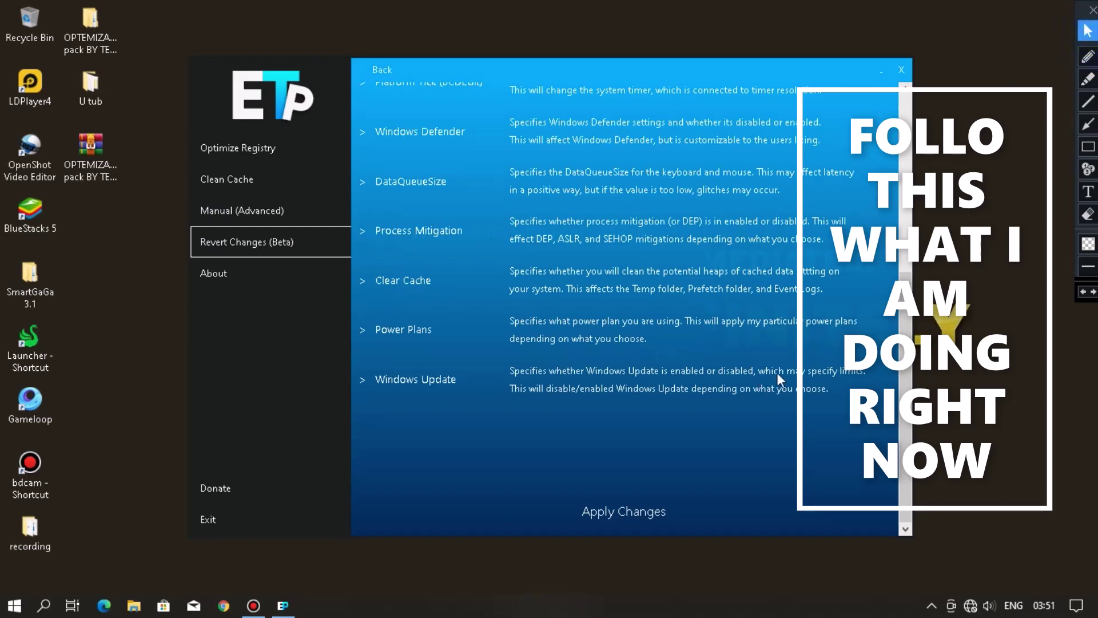
Step: Exit ETP Optimization Program, dismissing its welcome message and exiting again when it reopens
click(902, 68)
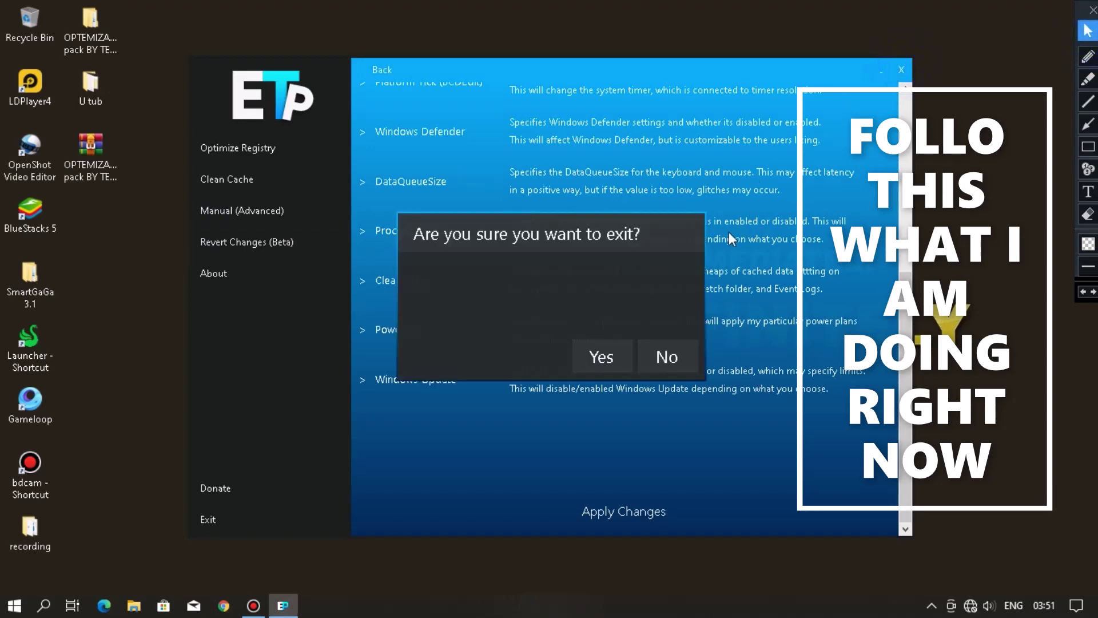
click(602, 358)
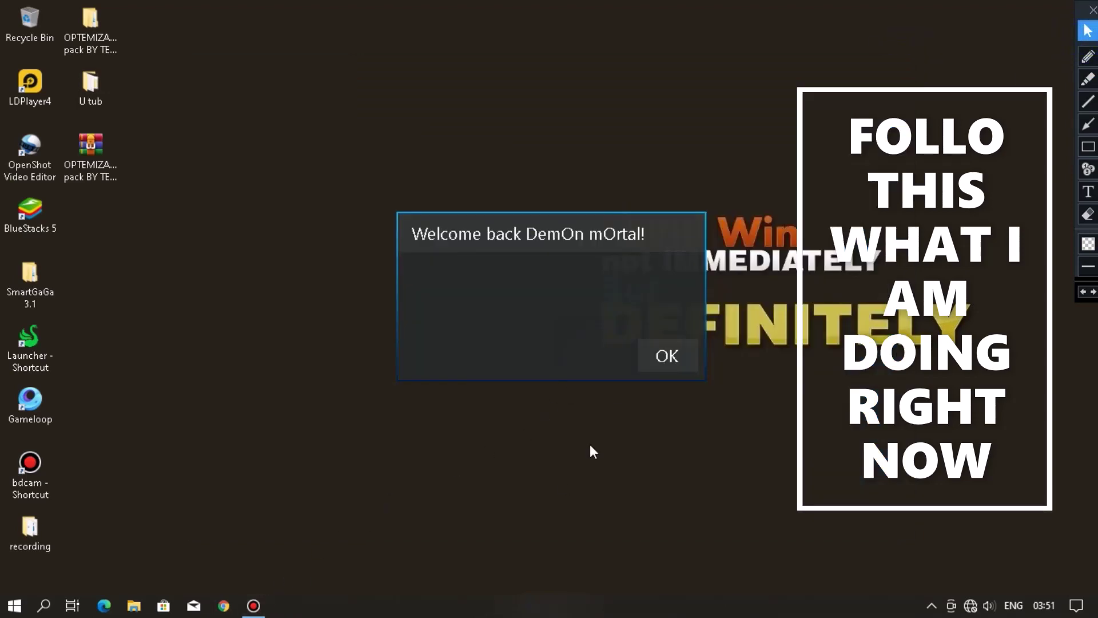
click(667, 356)
click(902, 69)
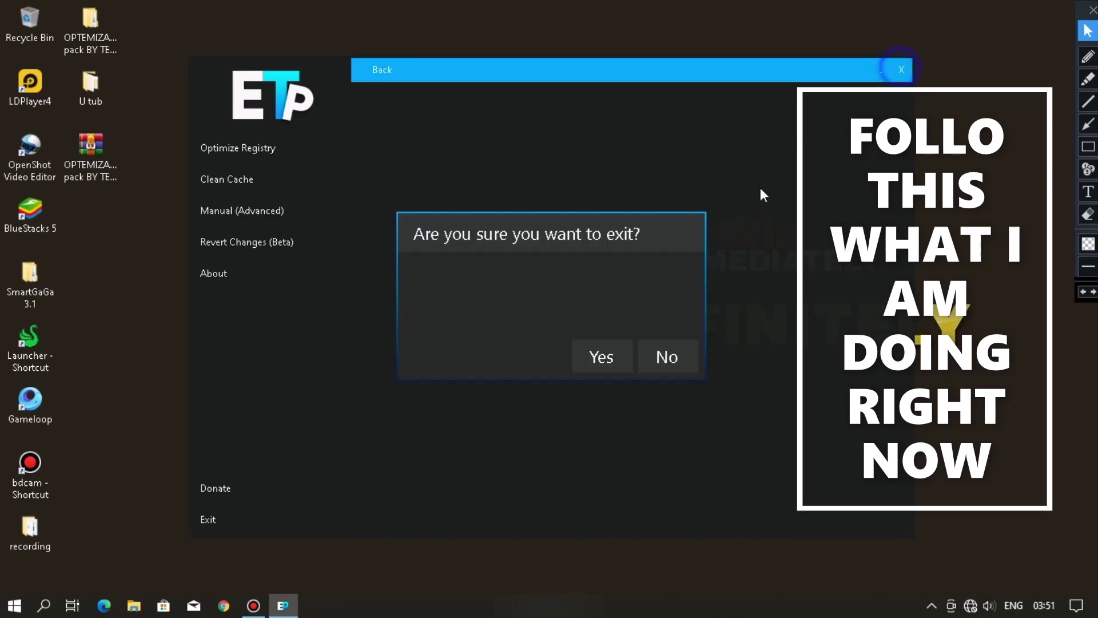
click(598, 357)
click(254, 605)
click(763, 93)
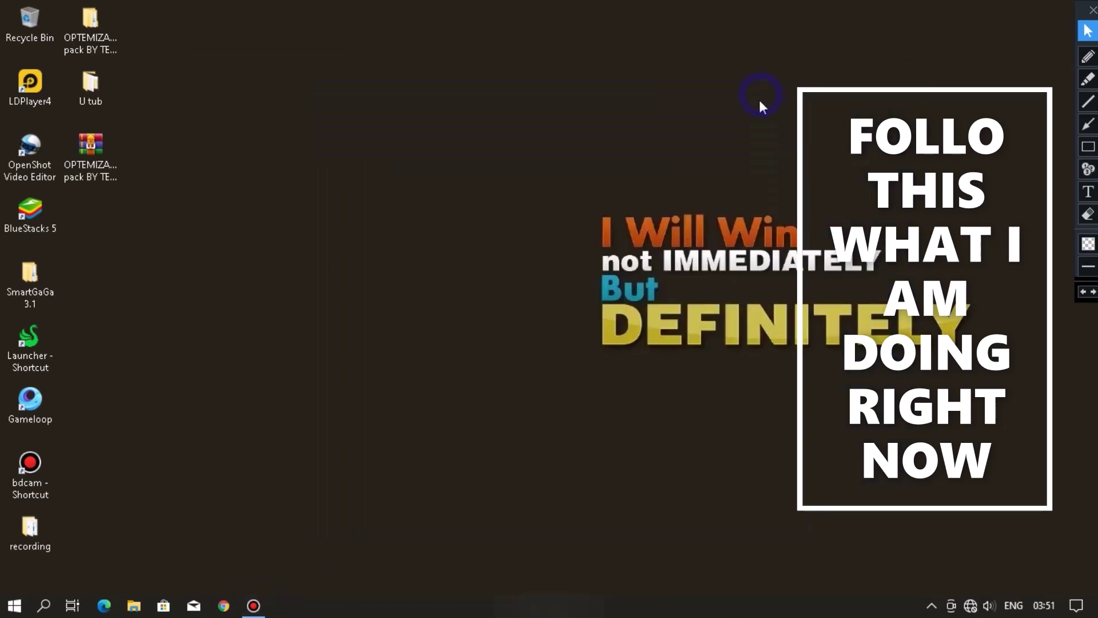
Step: Outline the Junk Cleaner folder in the OPTEMIZATION pack with a green rectangle and return to the normal pointer
click(645, 8)
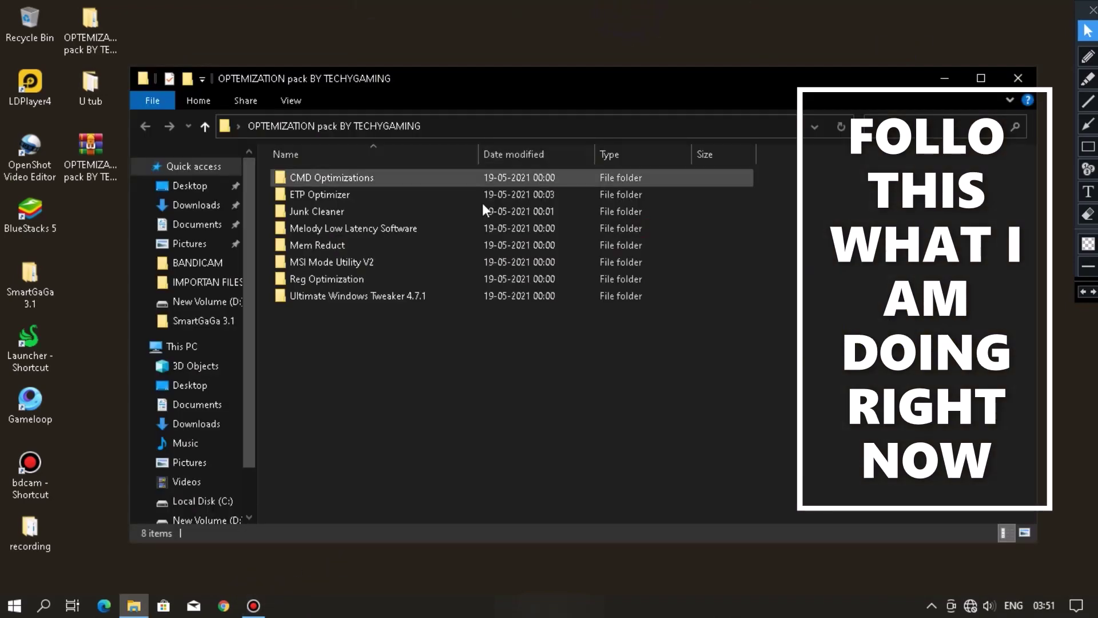
click(1085, 147)
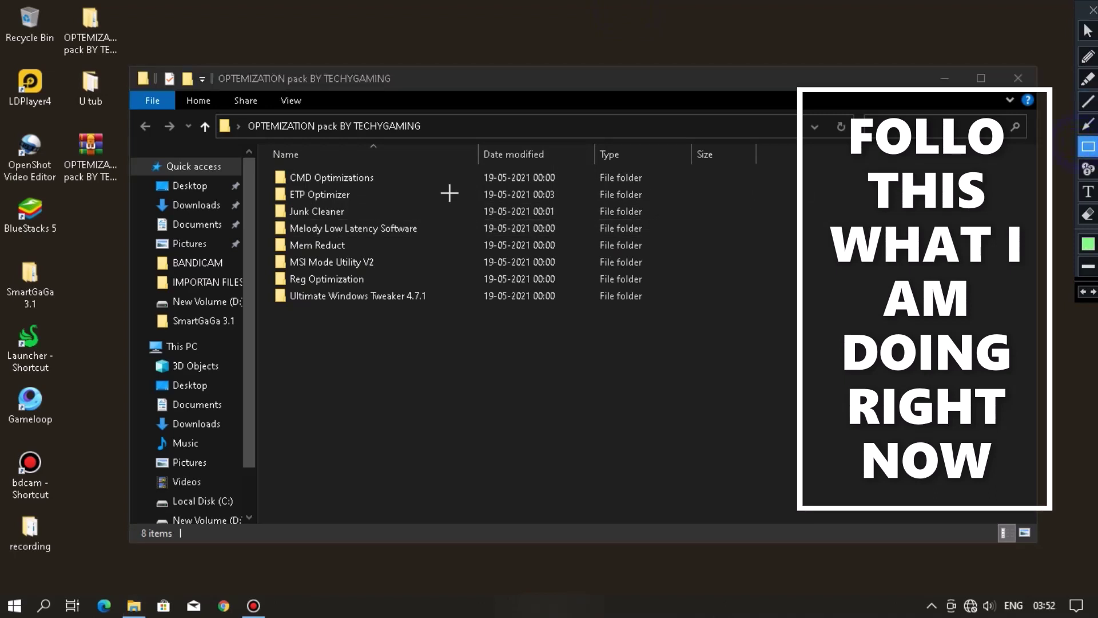
drag(271, 203, 491, 222)
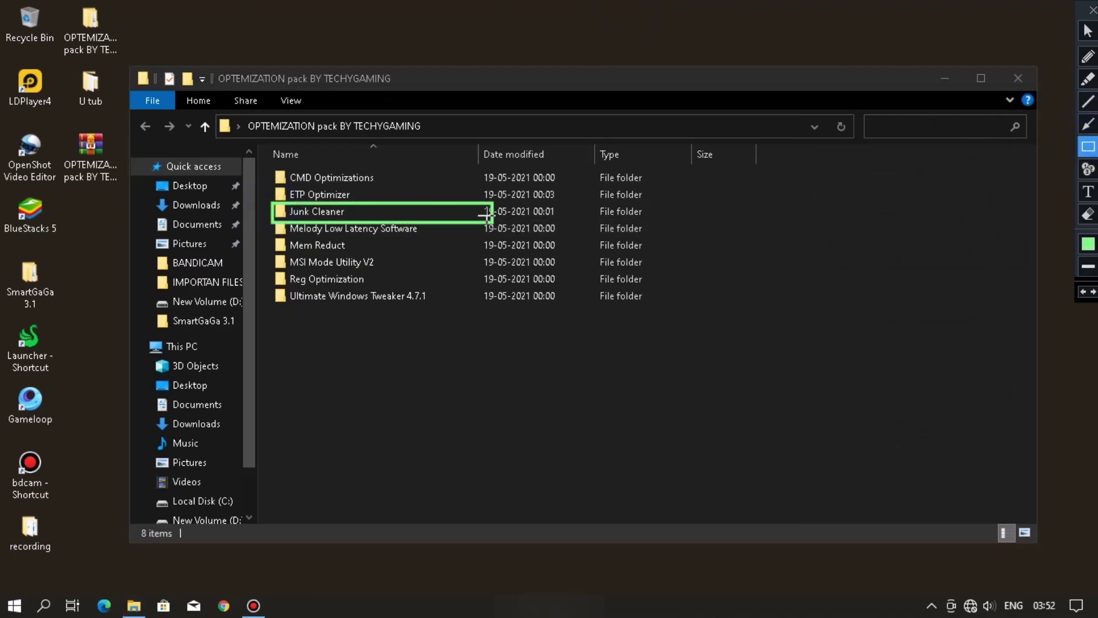
click(1088, 31)
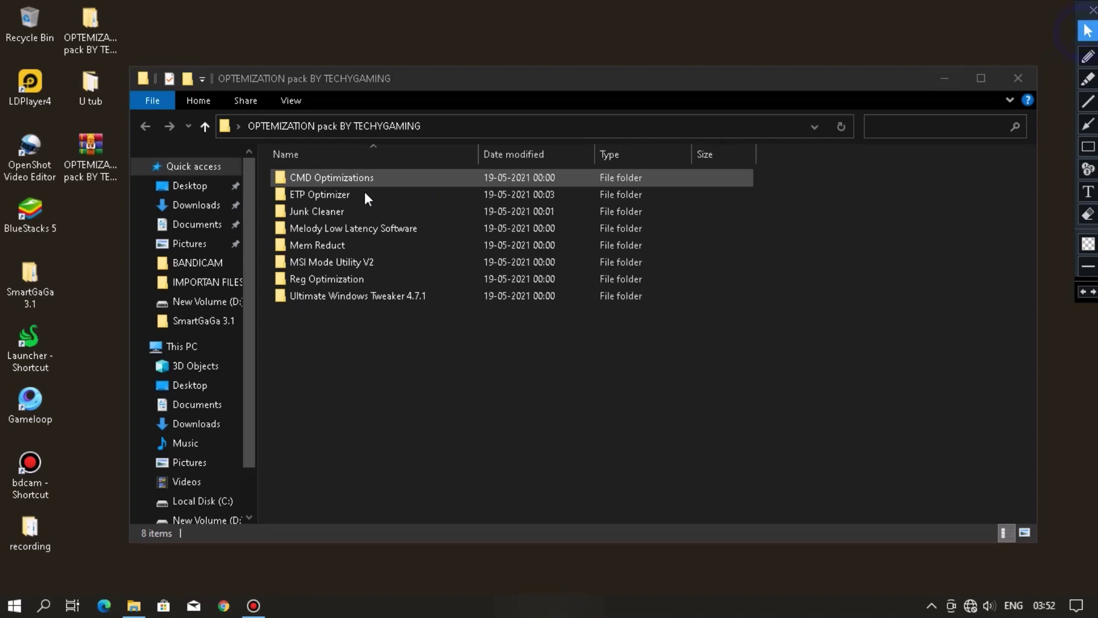
Step: Show the available actions for the Log Files Cleaner batch file in the Junk Cleaner folder, and return to the pack folder
double_click(288, 209)
right_click(324, 180)
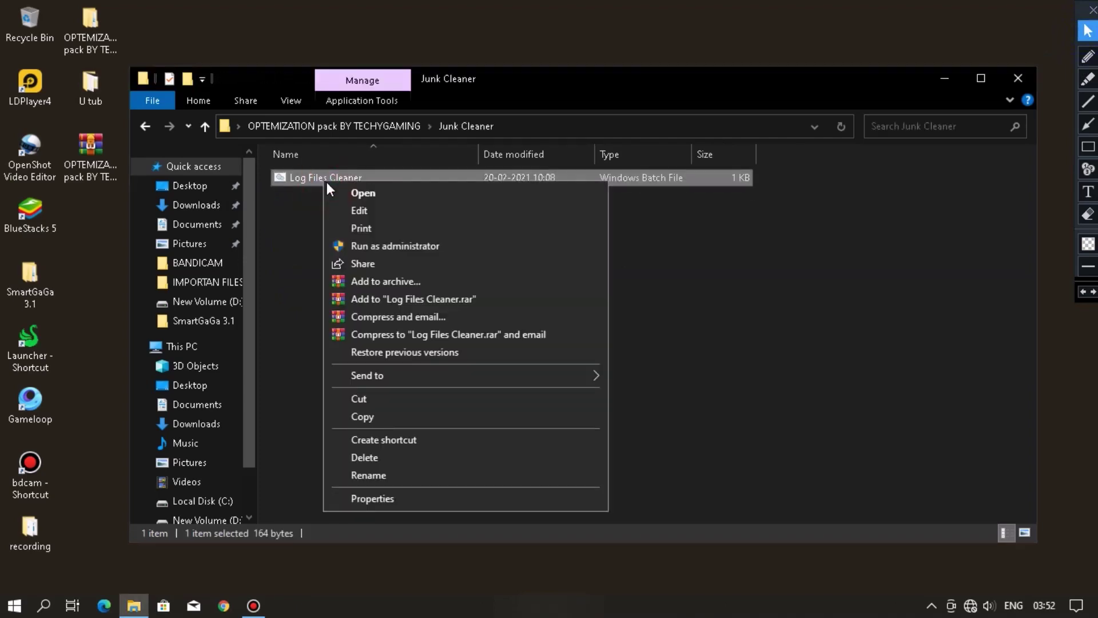
click(294, 229)
key(alt+Left)
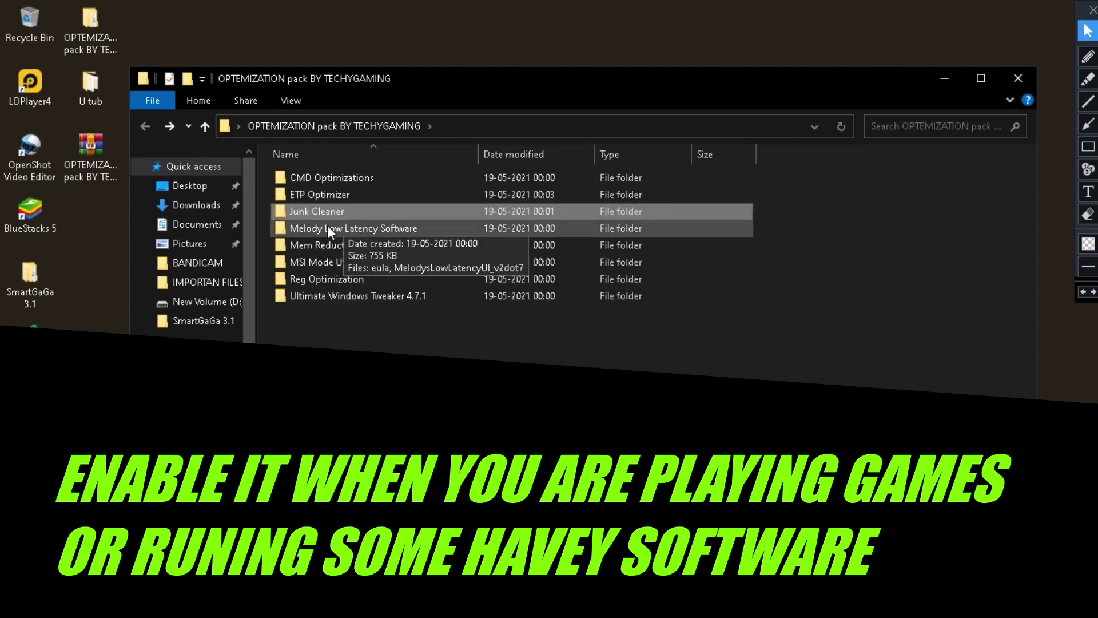
Step: Run MelodysLowLatencyUI_v2dot7 from the Melody Low Latency Software folder as administrator
double_click(329, 229)
right_click(363, 194)
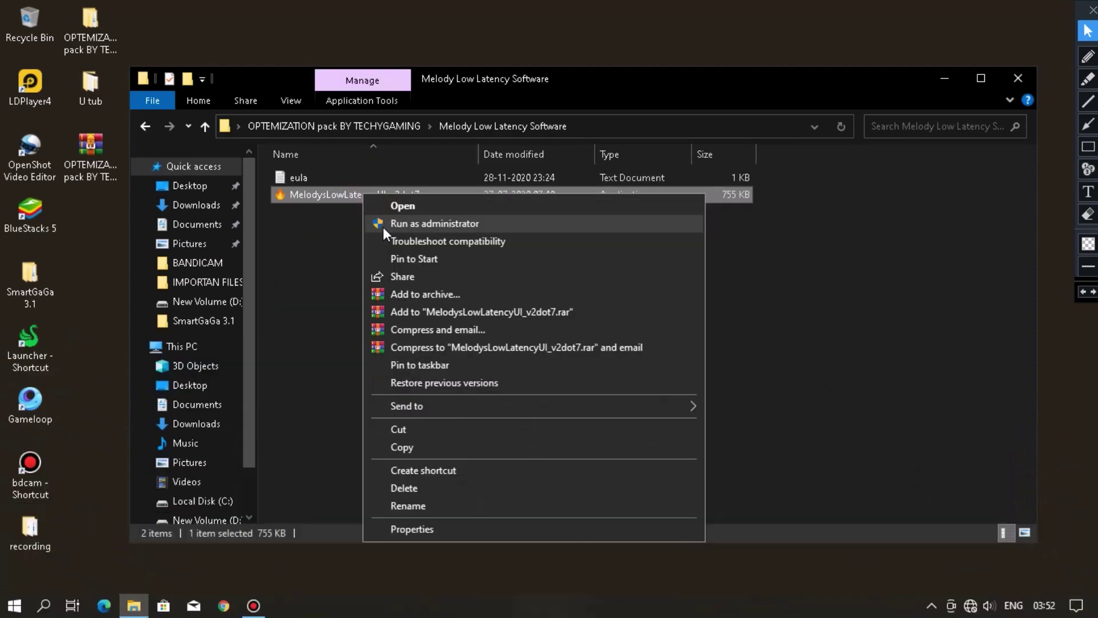
click(385, 224)
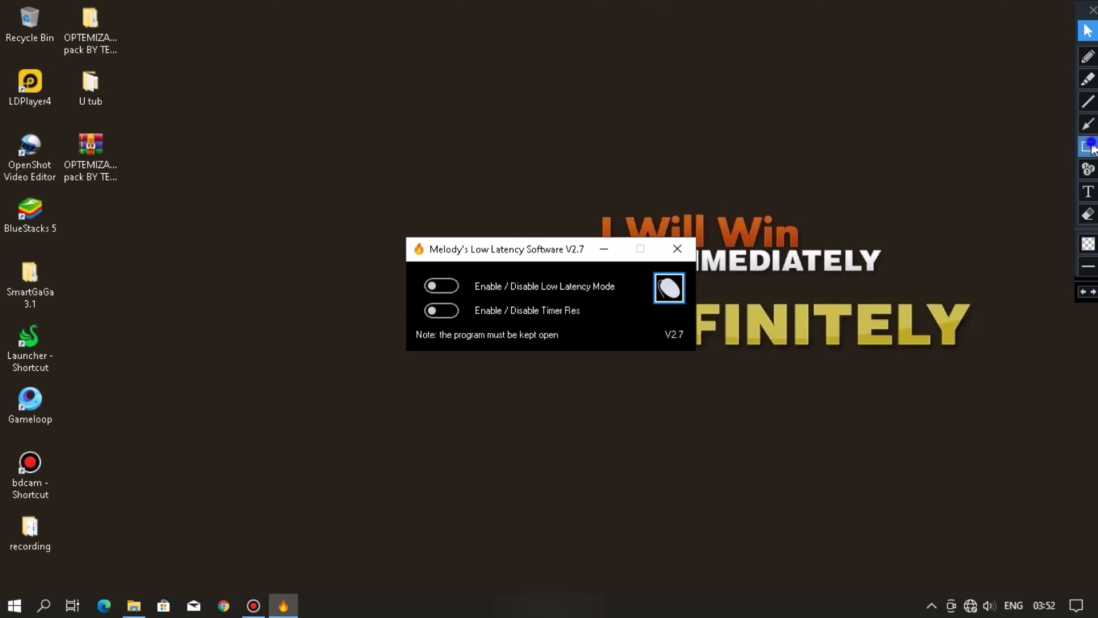
Step: Outline the Enable / Disable Low Latency Mode switch with a green rectangle and return to the normal pointer
click(1088, 147)
mouse_move(419, 270)
mouse_down()
mouse_move(529, 297)
mouse_move(624, 298)
mouse_up()
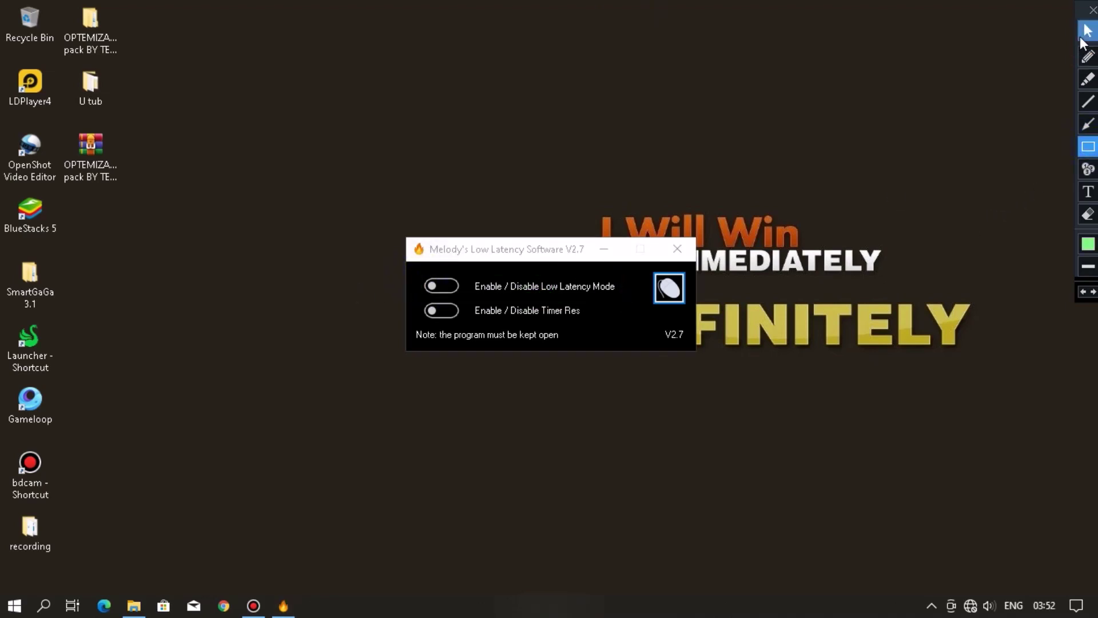
click(1088, 30)
Step: Enable Low Latency Mode and Timer Res, and close Melody's Low Latency Software
click(442, 287)
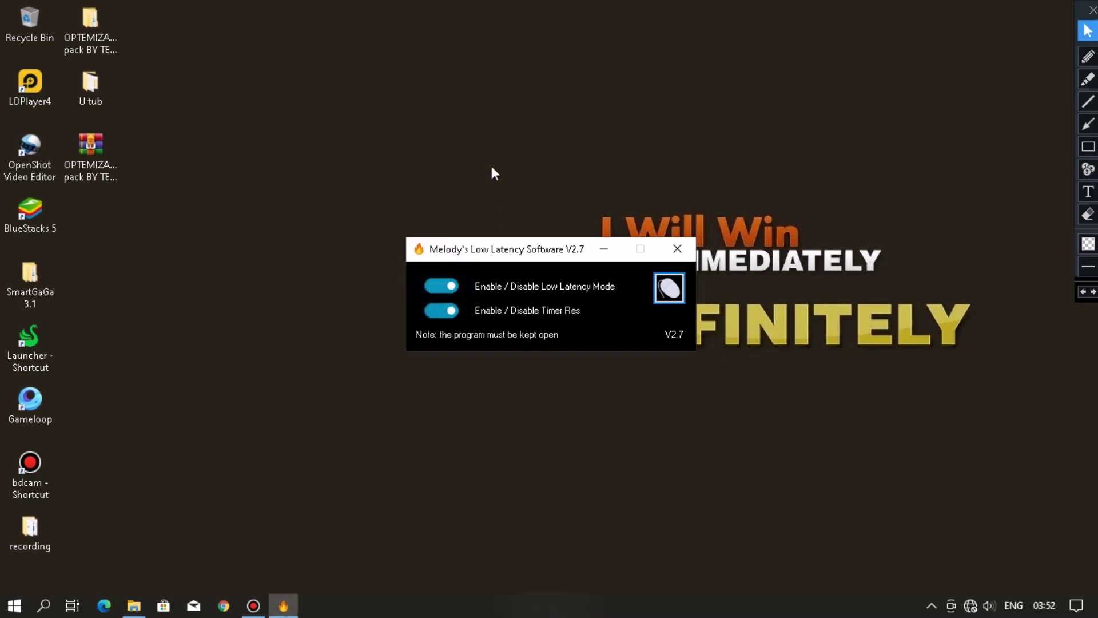
right_click(488, 149)
click(530, 191)
click(457, 286)
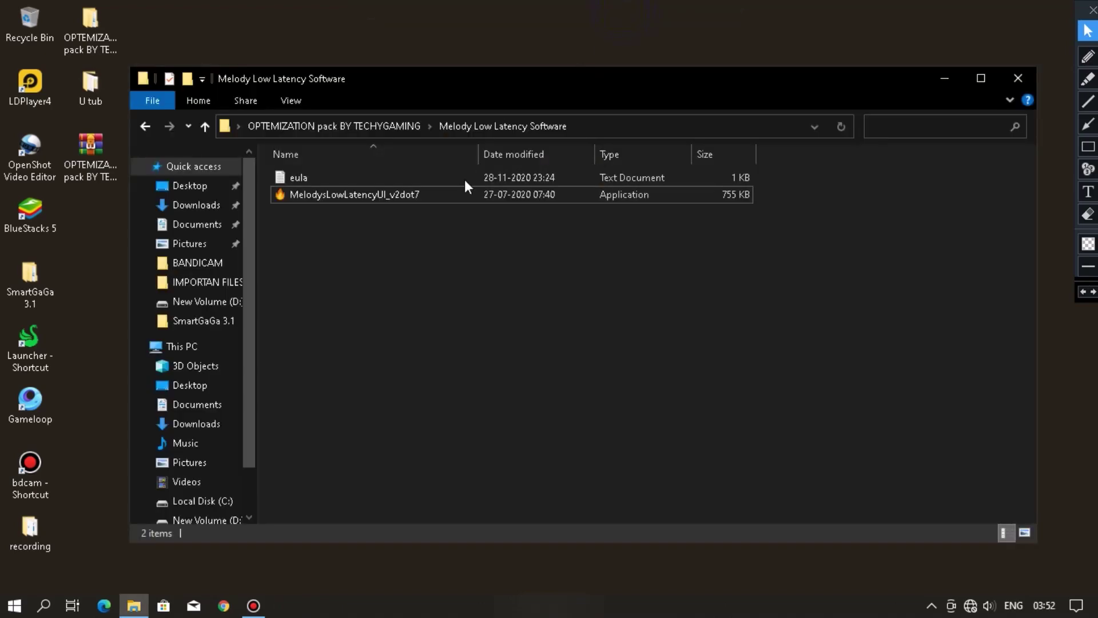
Step: Open the Mem Reduct folder in the OPTEMIZATION pack and show the available actions for memreduct-3.3.5-setup
key(BackSpace)
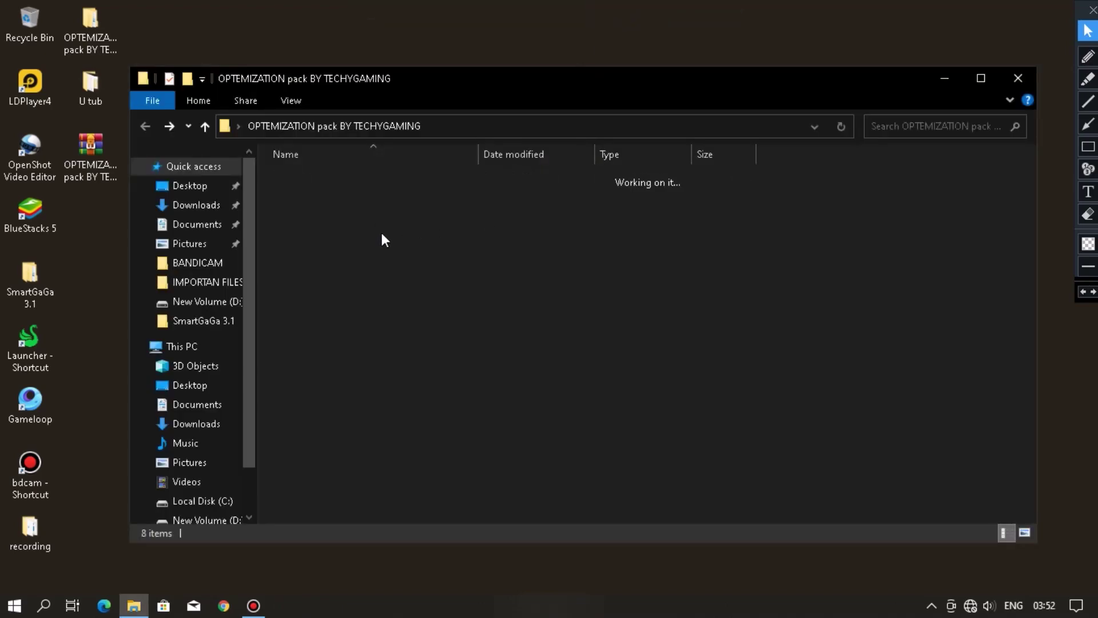
right_click(330, 250)
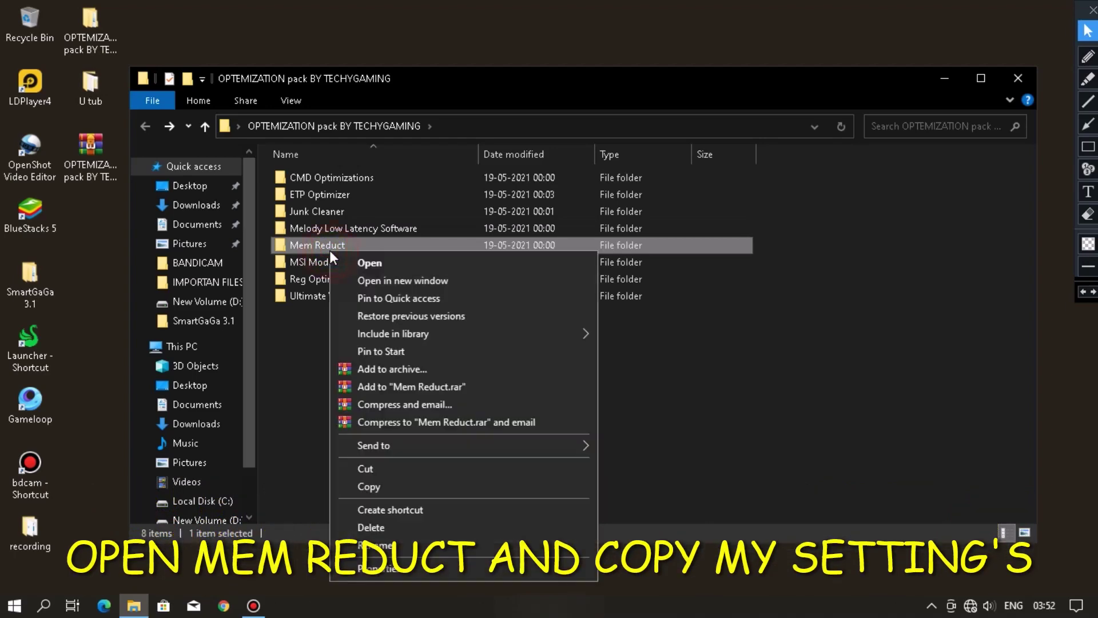
click(376, 261)
right_click(372, 180)
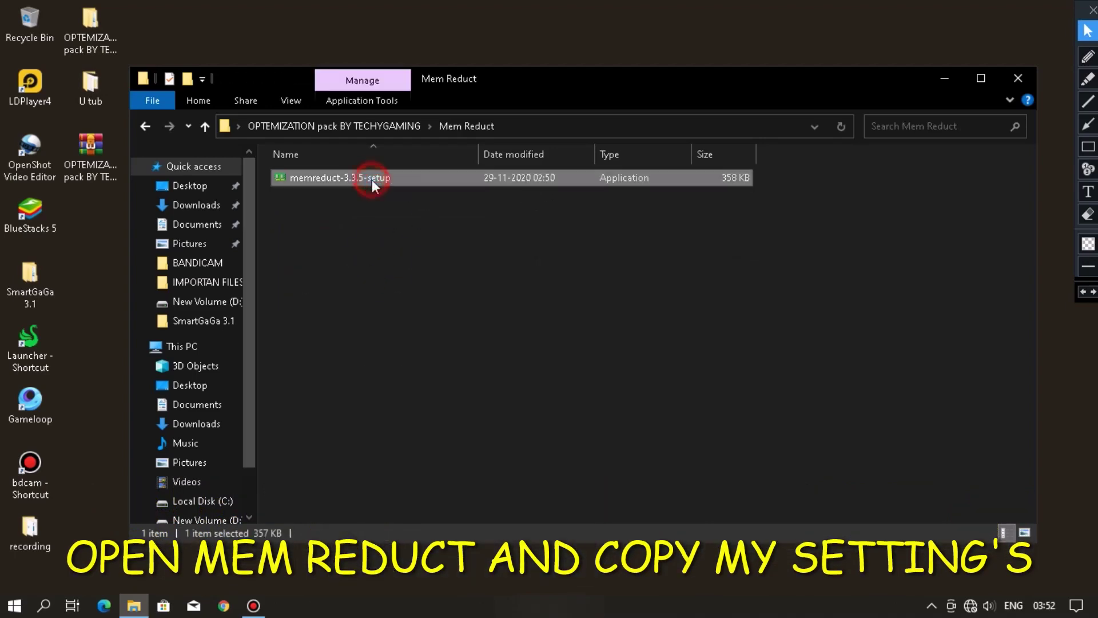
click(327, 248)
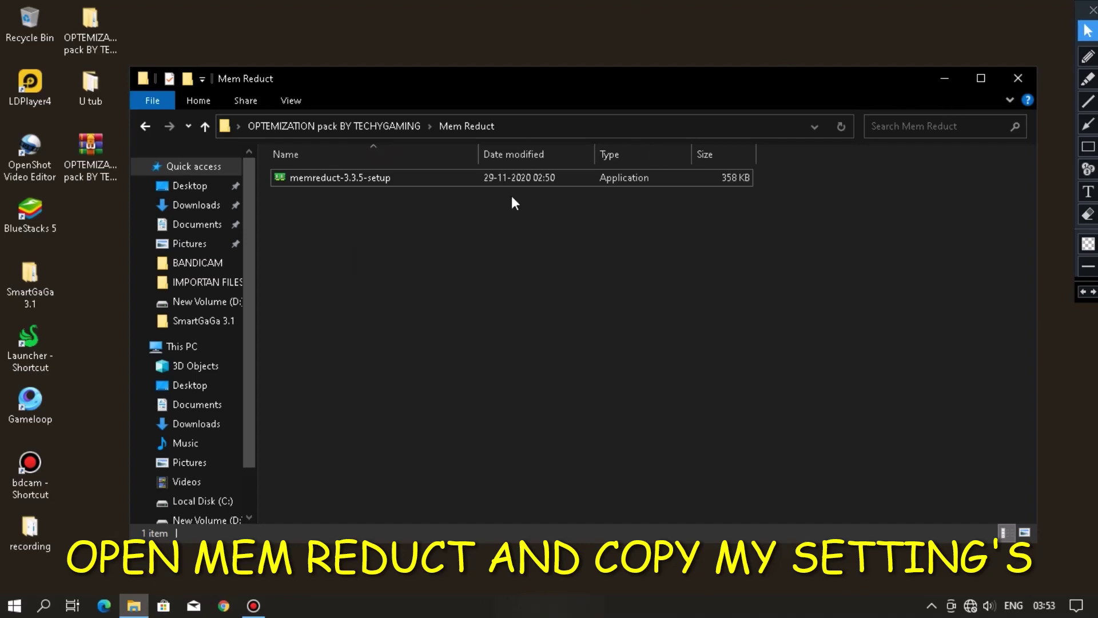
Step: Search Windows for "mem" and launch the installed Mem Reduct
key(super)
text(mem)
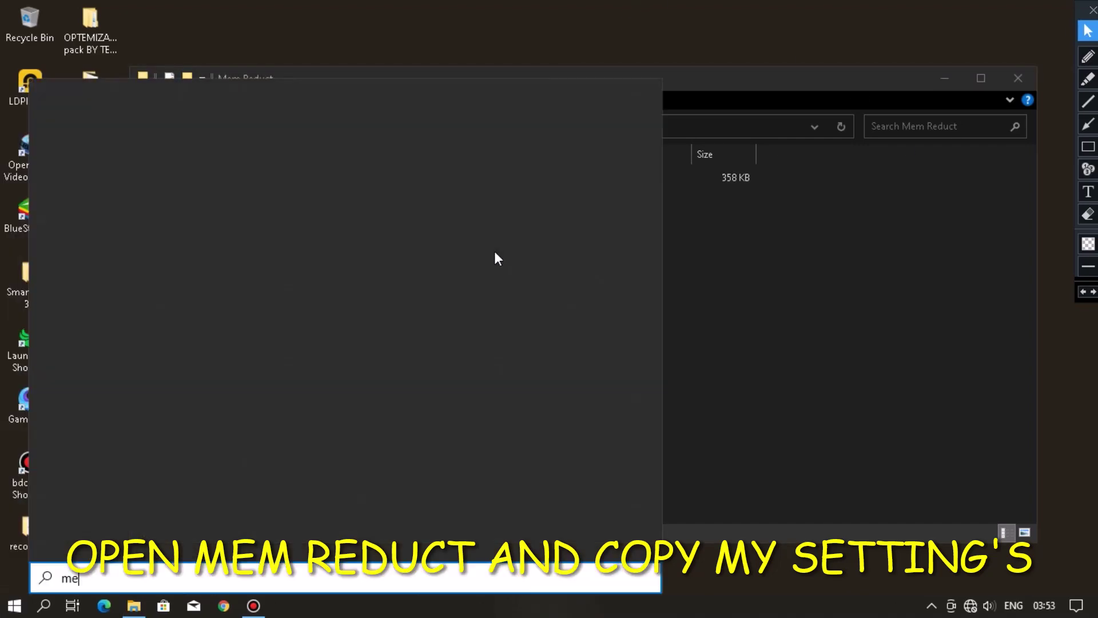
click(185, 161)
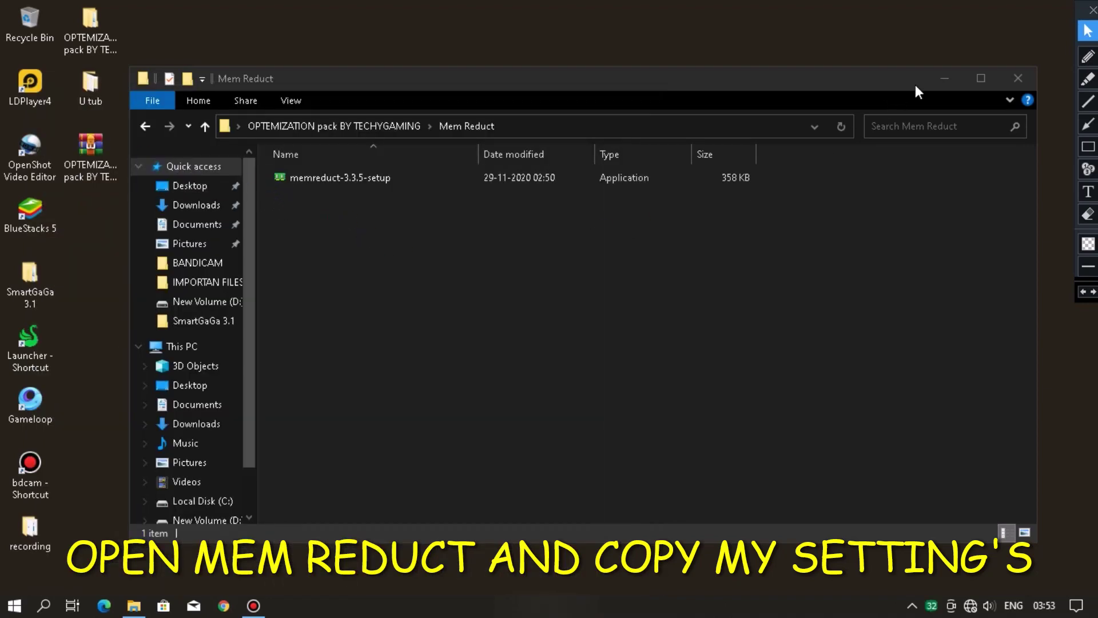
Step: Close the Mem Reduct folder window and refresh the desktop
click(1024, 79)
right_click(679, 221)
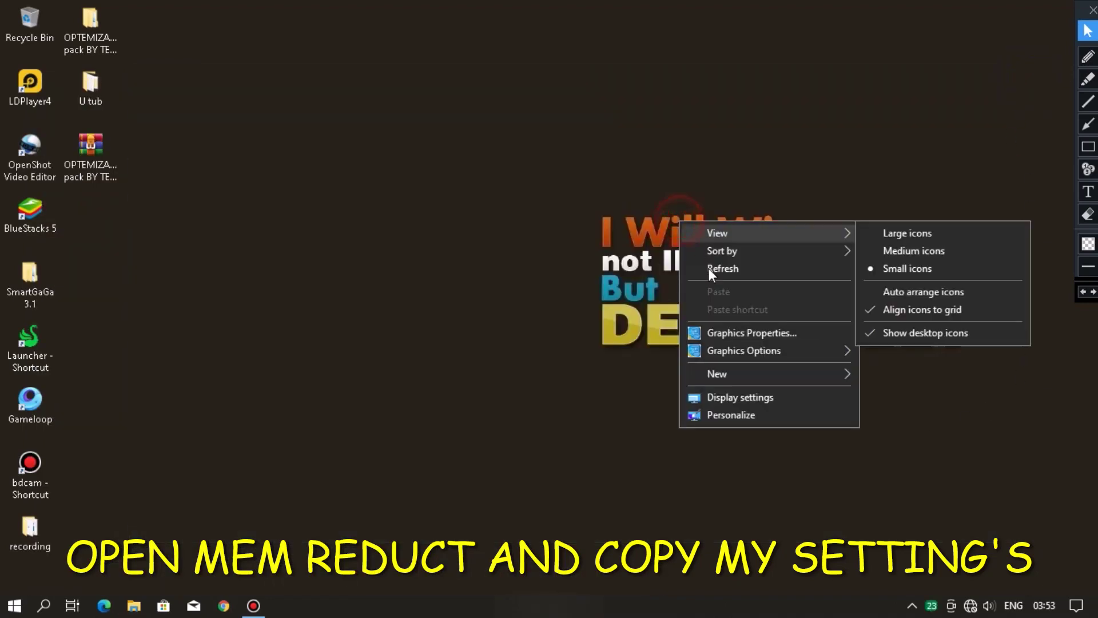
click(708, 268)
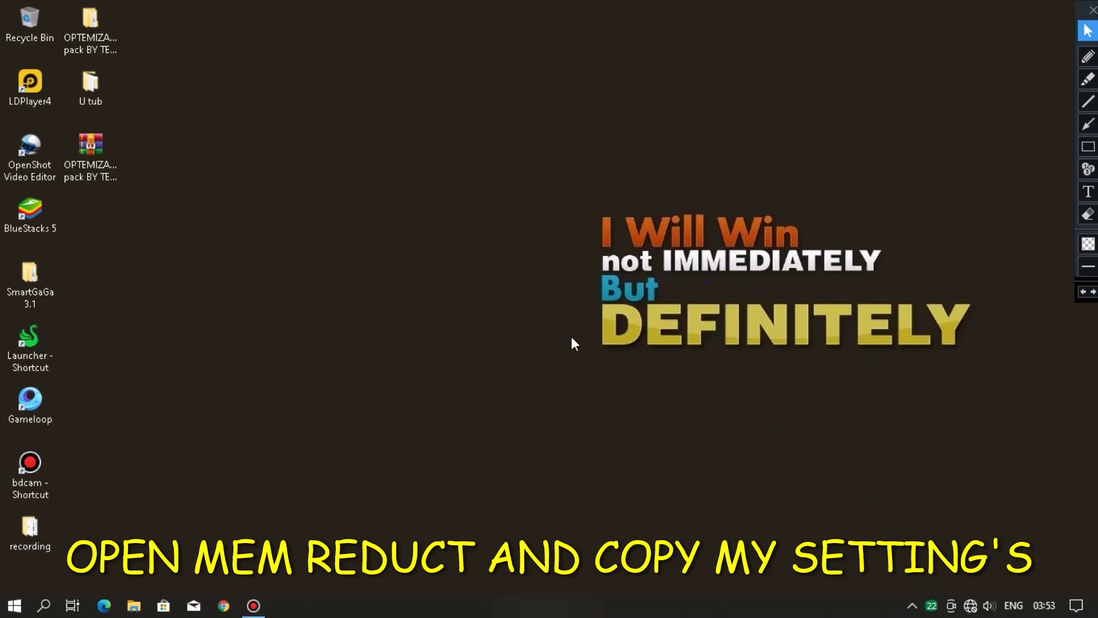
click(628, 10)
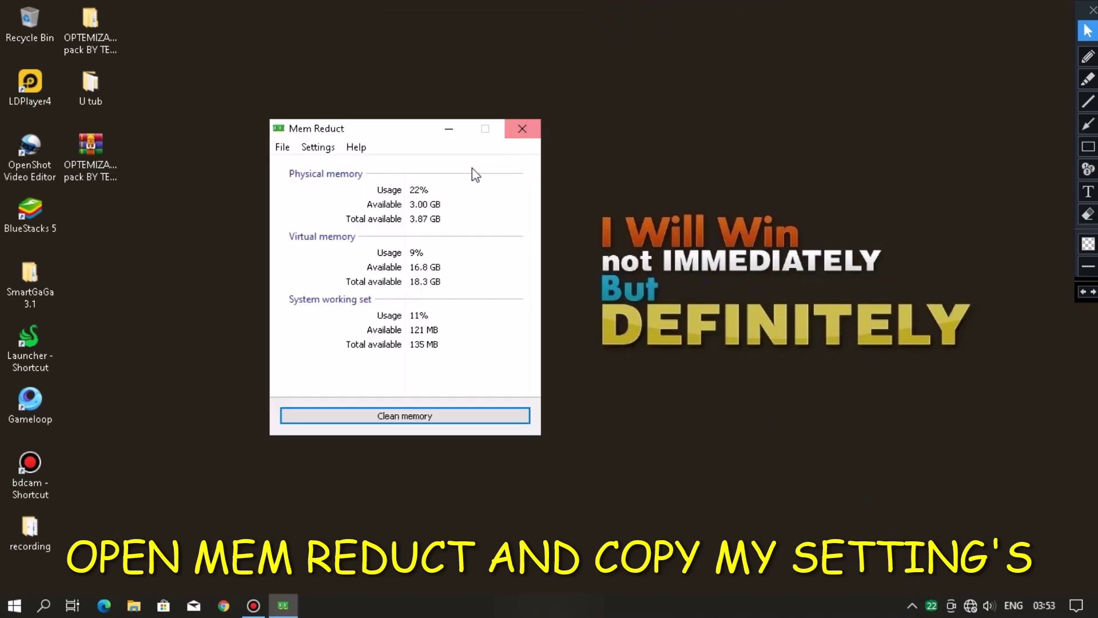
Step: Open Mem Reduct's settings with the Memory cleaning page showing, and shift the dialog away from the main window
click(326, 149)
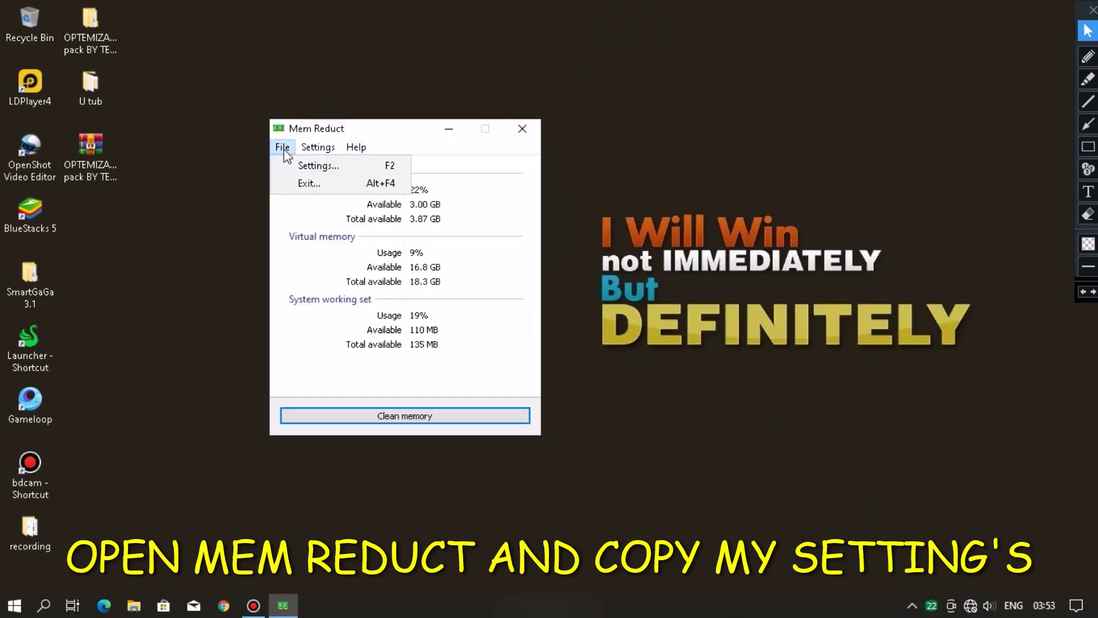
click(284, 149)
click(318, 149)
mouse_move(284, 148)
click(318, 167)
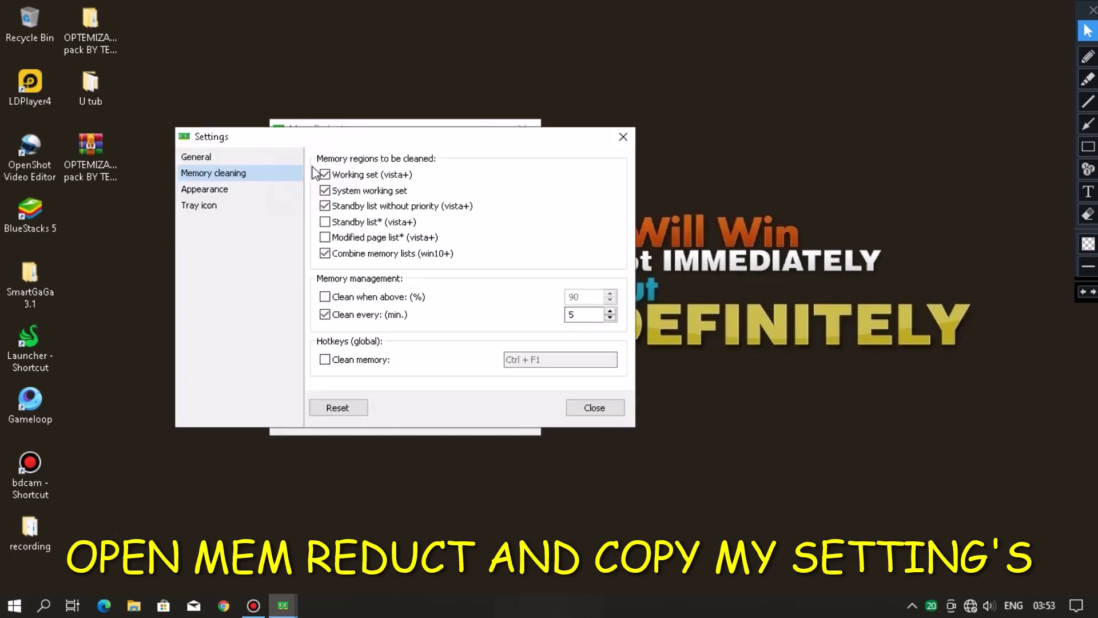
drag(384, 143, 510, 144)
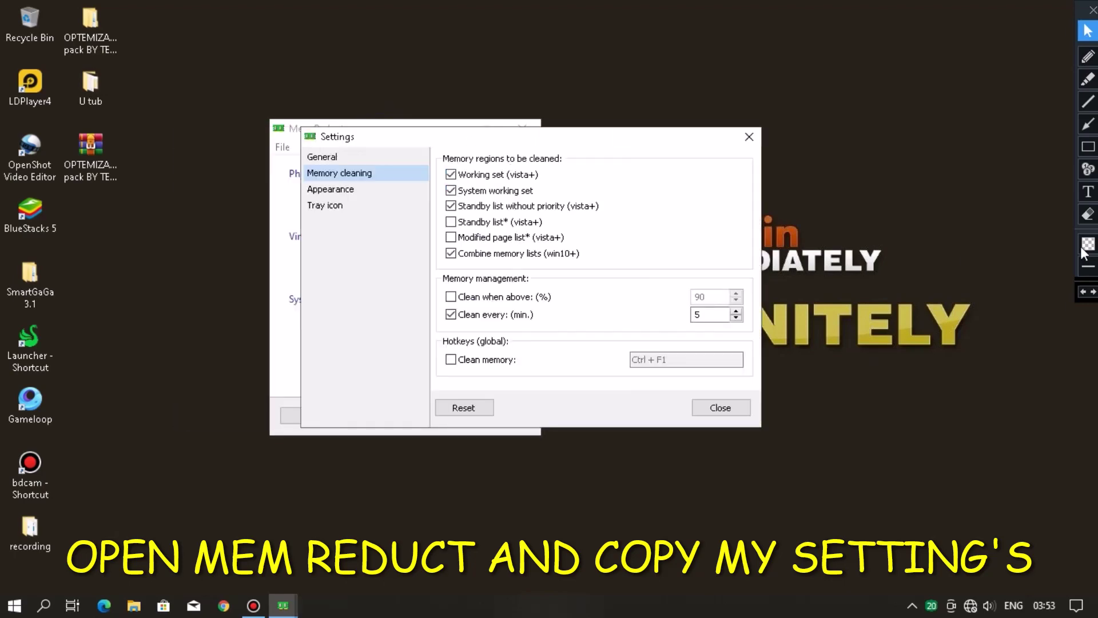
Step: Outline the memory regions to be cleaned with a green rectangle, return to the normal pointer, and place the cursor in the Clean every interval
click(1088, 146)
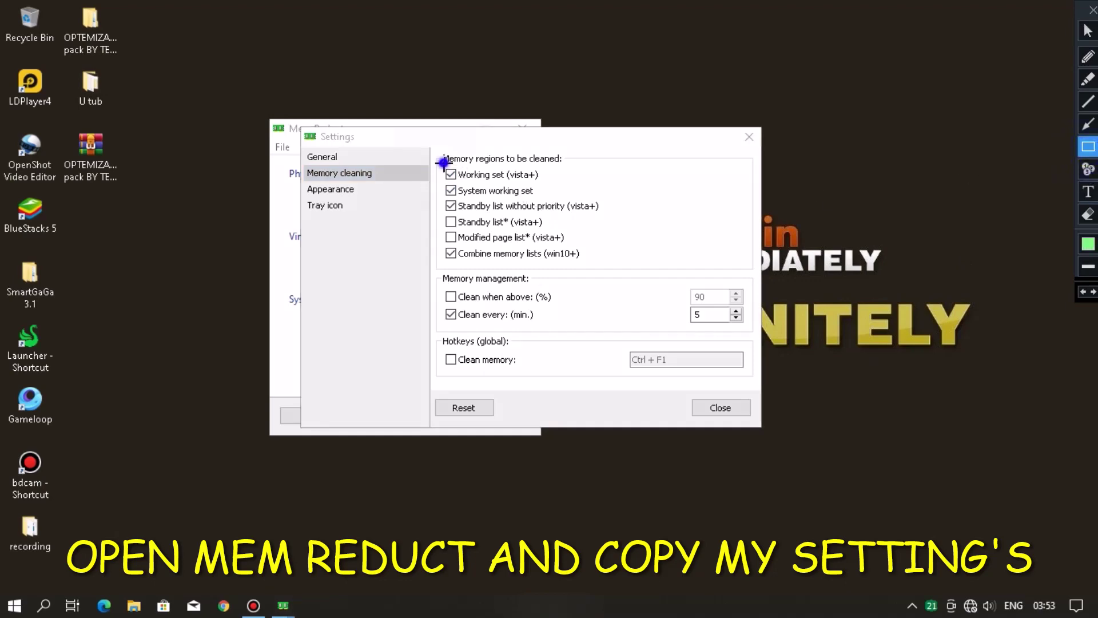
mouse_move(443, 163)
mouse_down()
mouse_move(529, 259)
mouse_move(605, 265)
mouse_up()
click(1088, 31)
click(703, 318)
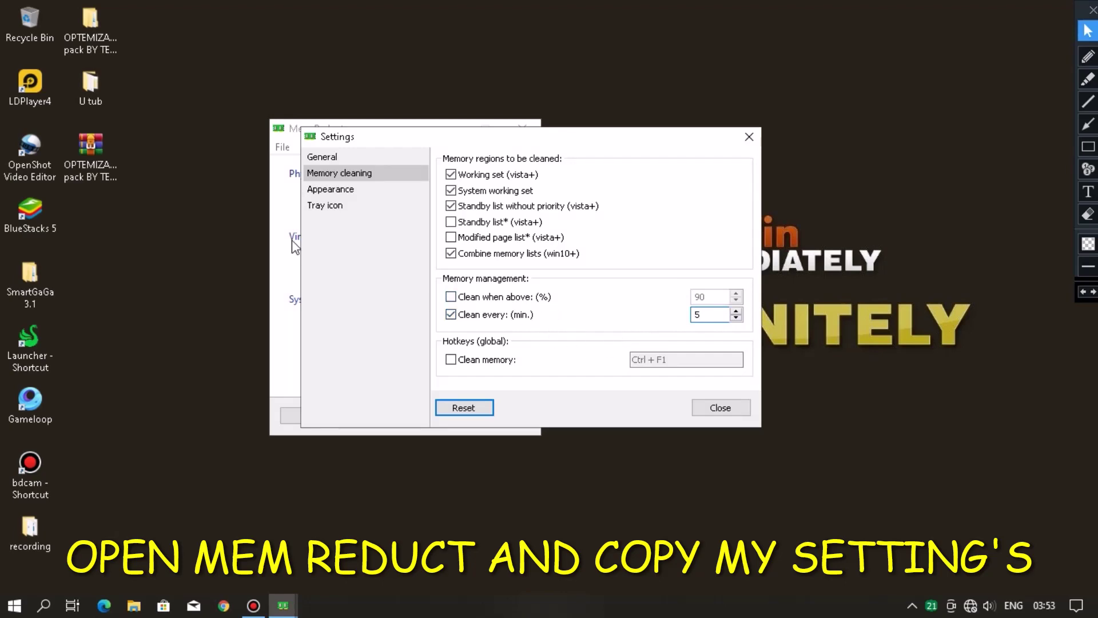
Step: Look through the Appearance, Tray icon and General settings pages, and outline the General configuration options with a green rectangle
click(341, 192)
click(345, 212)
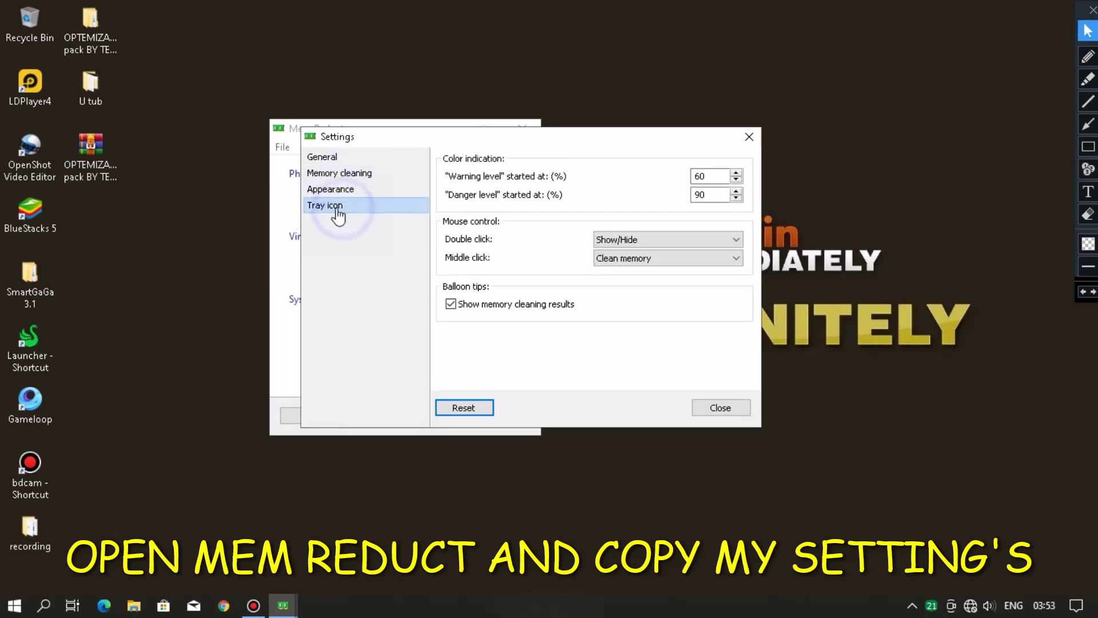
click(360, 173)
click(343, 156)
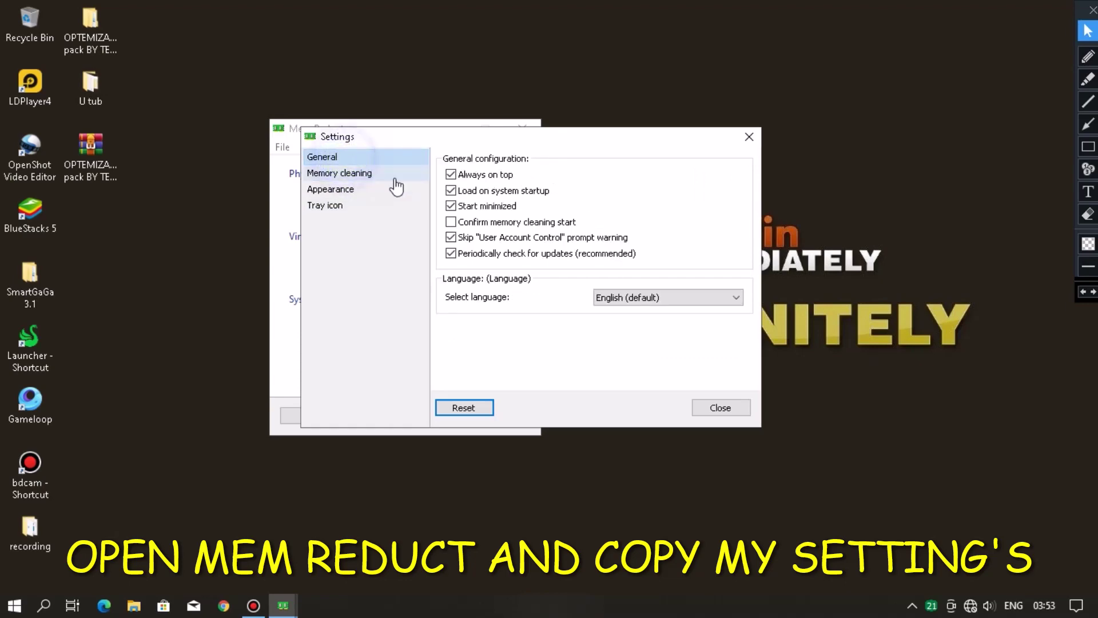
click(1088, 148)
drag(441, 165, 647, 264)
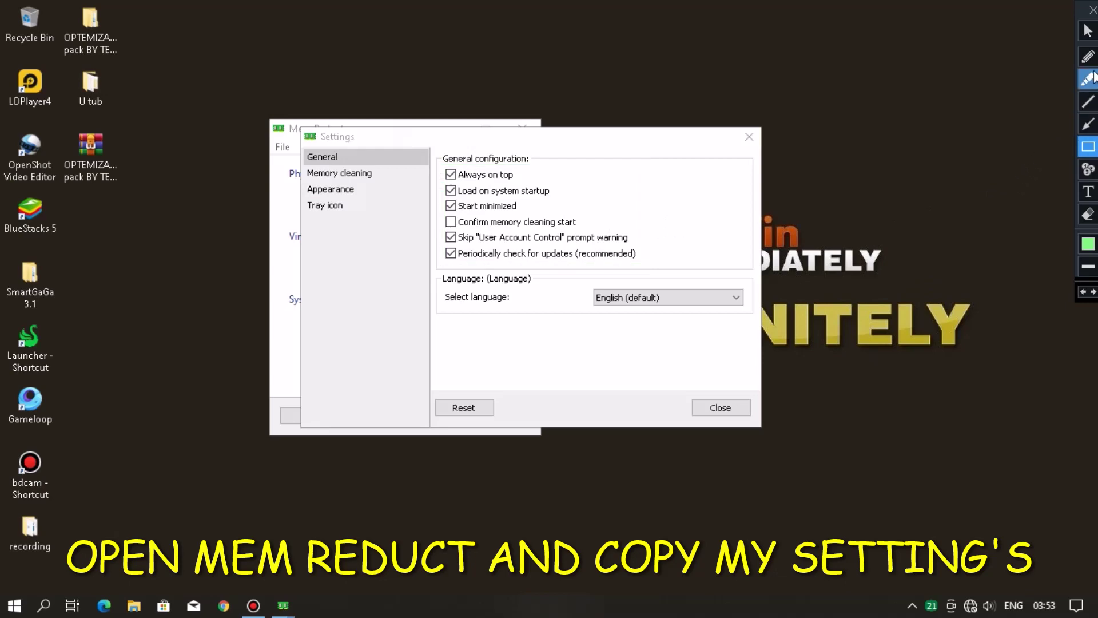
click(1088, 31)
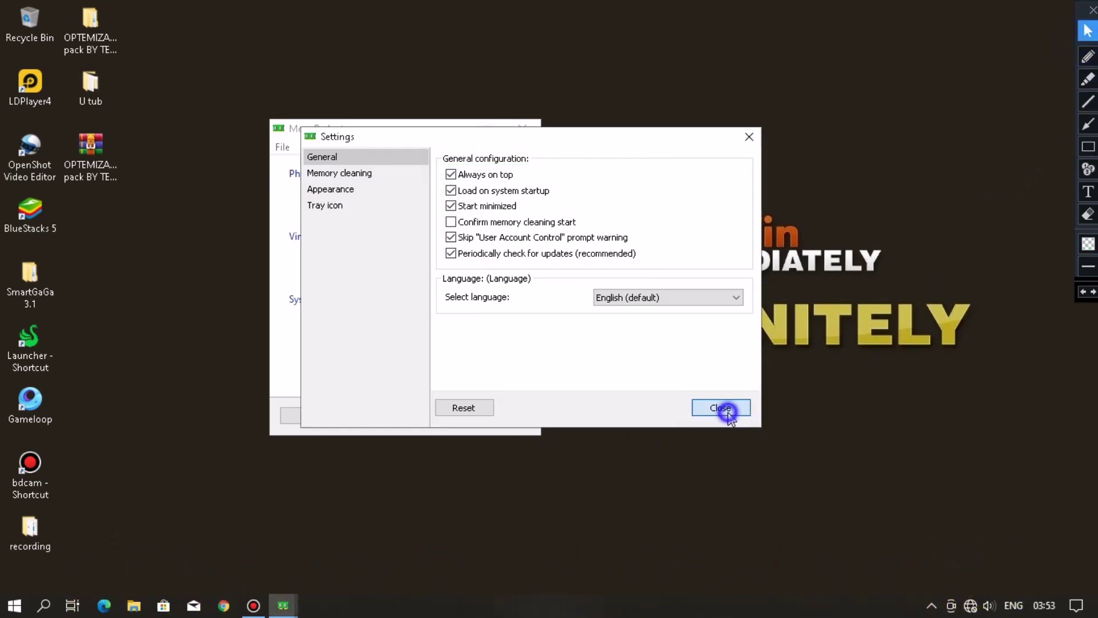
Step: Close the Mem Reduct settings and clean the memory
click(721, 407)
click(401, 418)
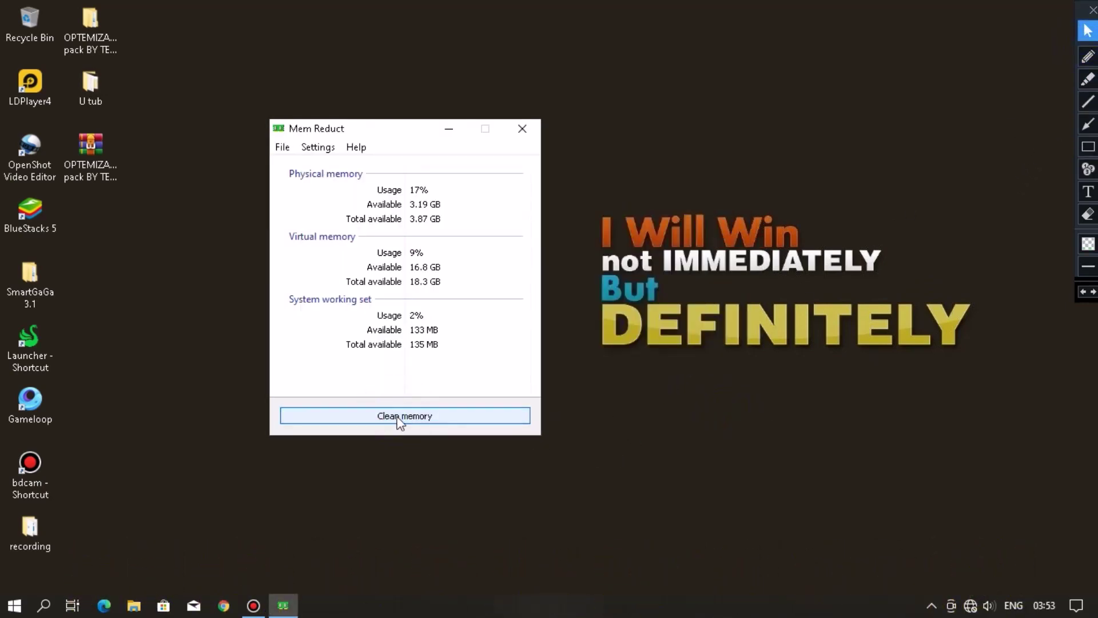
click(1087, 147)
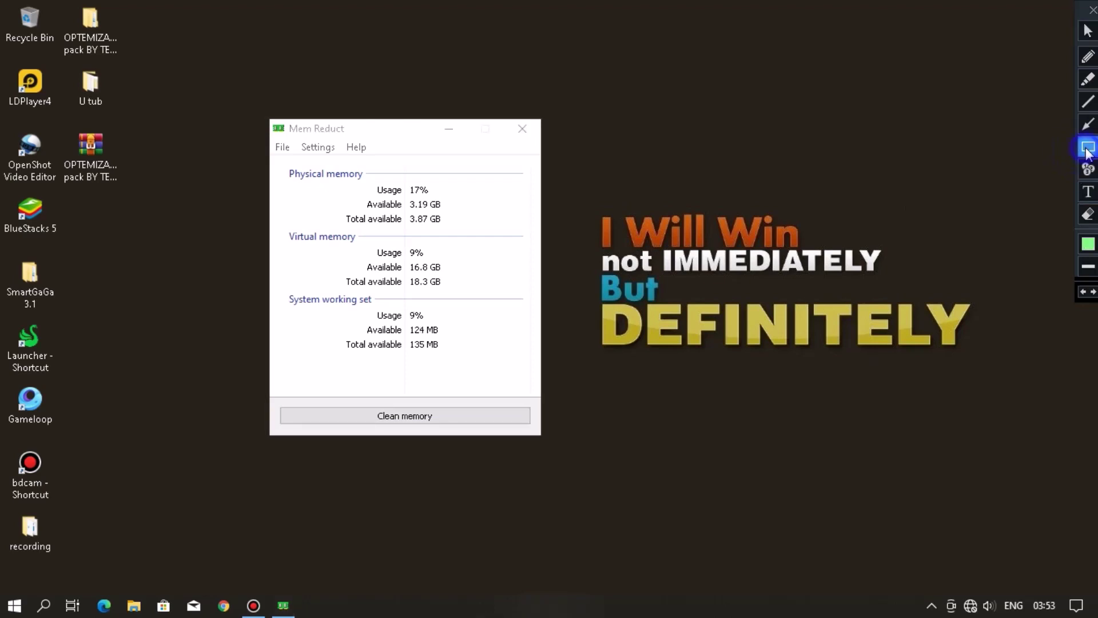
click(1088, 30)
click(375, 418)
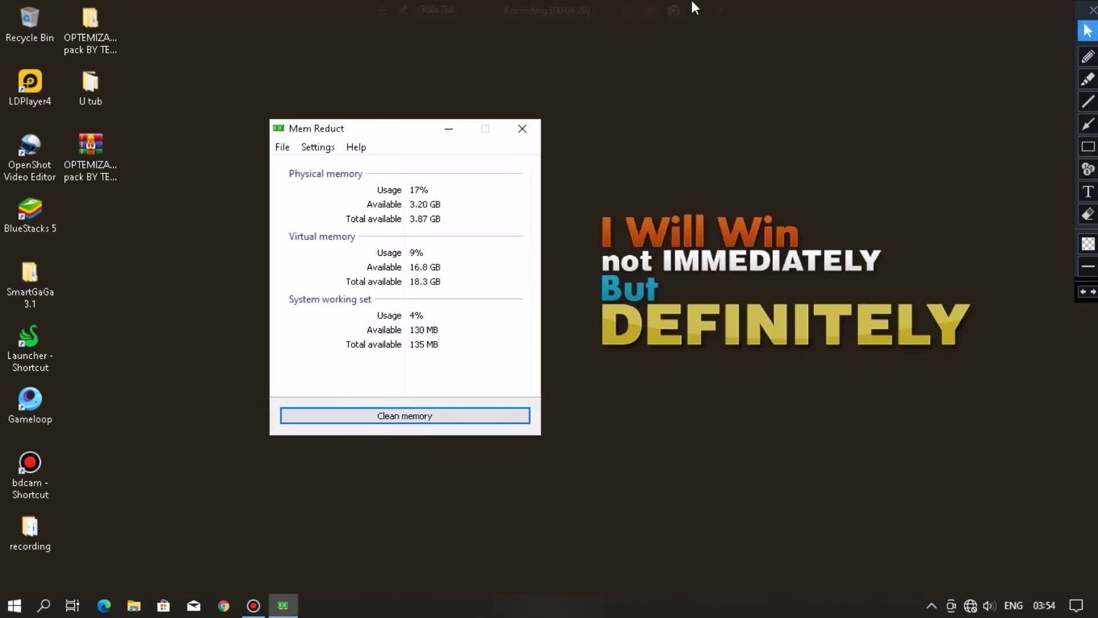
click(628, 9)
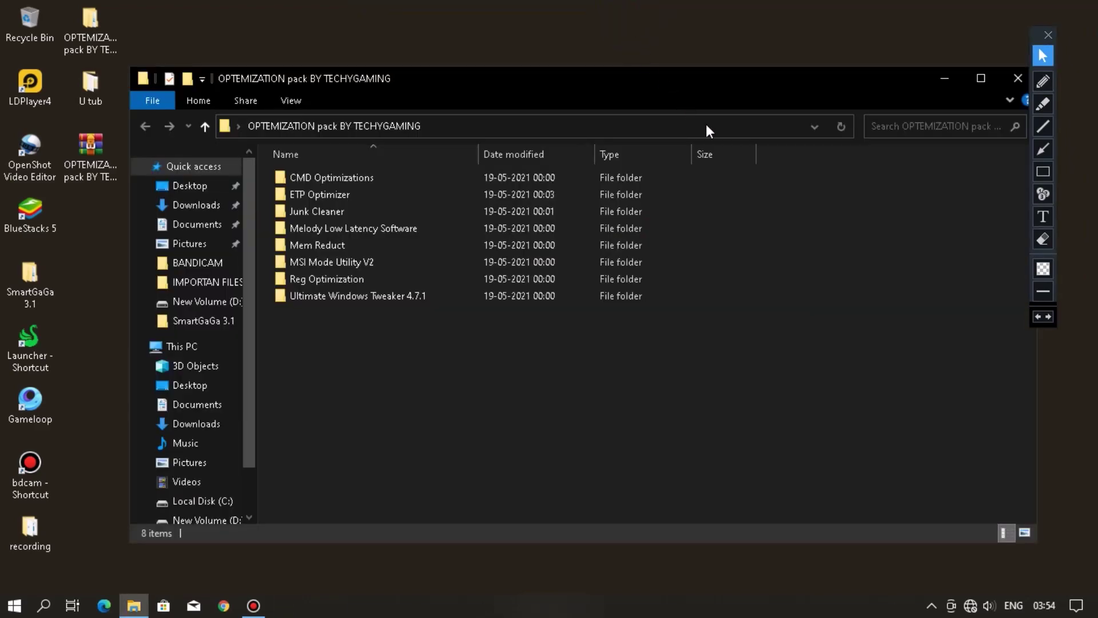
Step: Outline the MSI Mode Utility V2 folder with a green rectangle and return to the normal pointer
click(1049, 175)
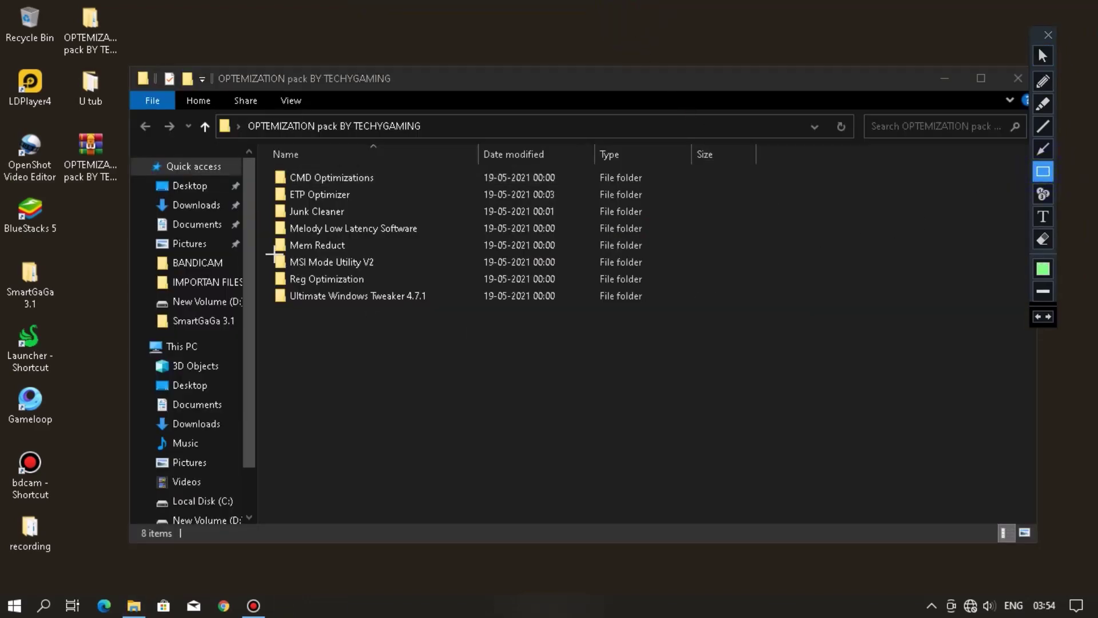
mouse_move(271, 252)
mouse_down()
mouse_move(382, 274)
mouse_move(659, 274)
mouse_up()
click(1042, 56)
Step: Open the MSI Mode Utility V2 folder and run MSI util v2 as administrator
right_click(301, 263)
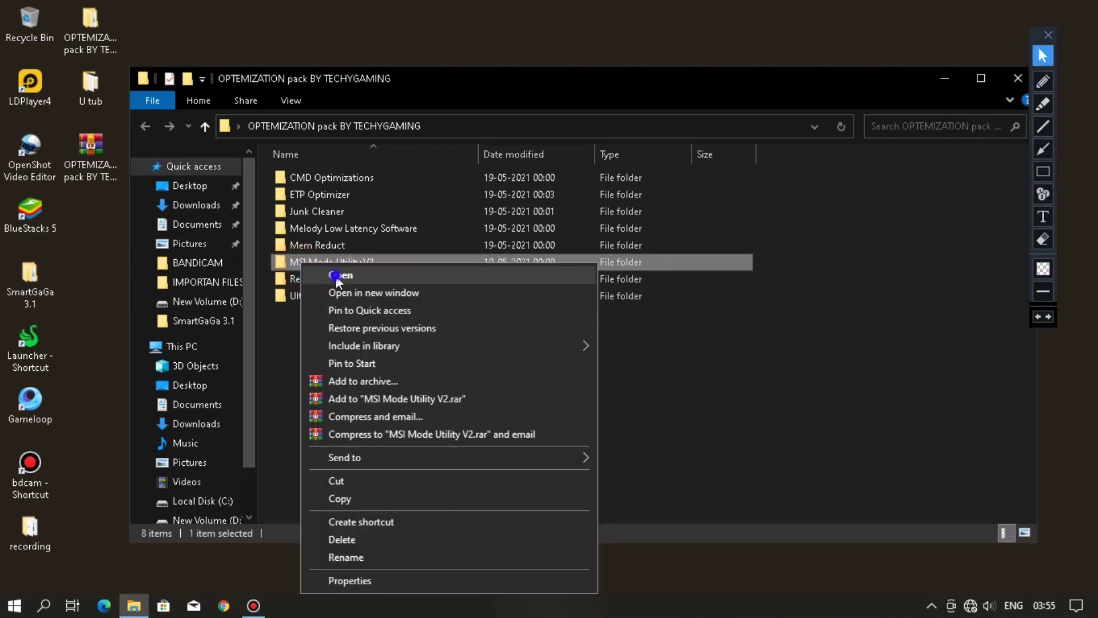
click(338, 277)
click(309, 175)
right_click(309, 175)
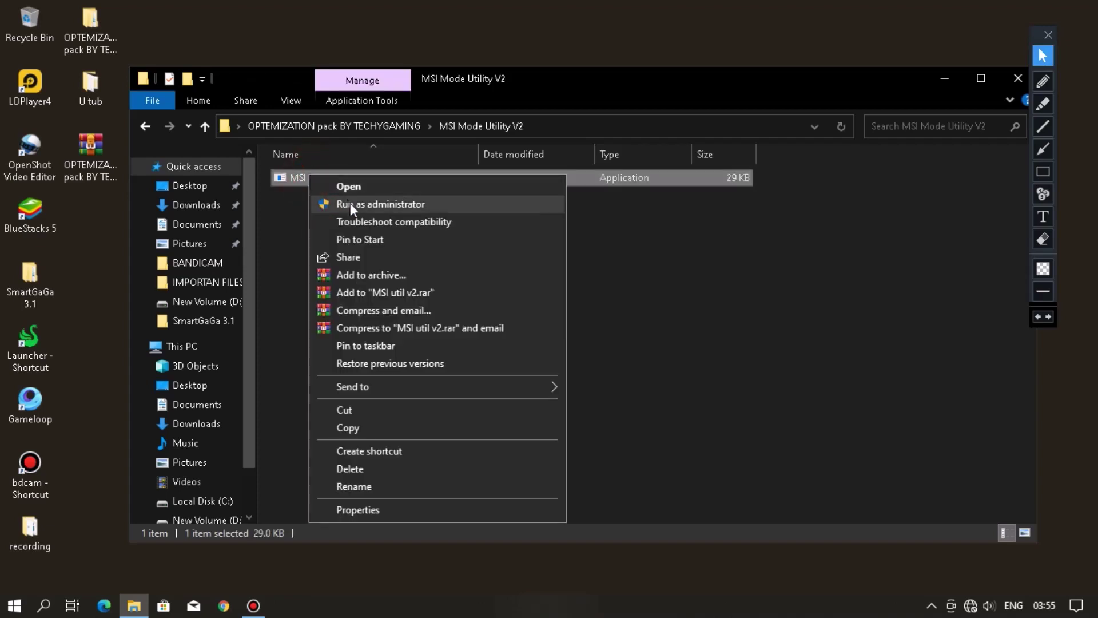
click(350, 204)
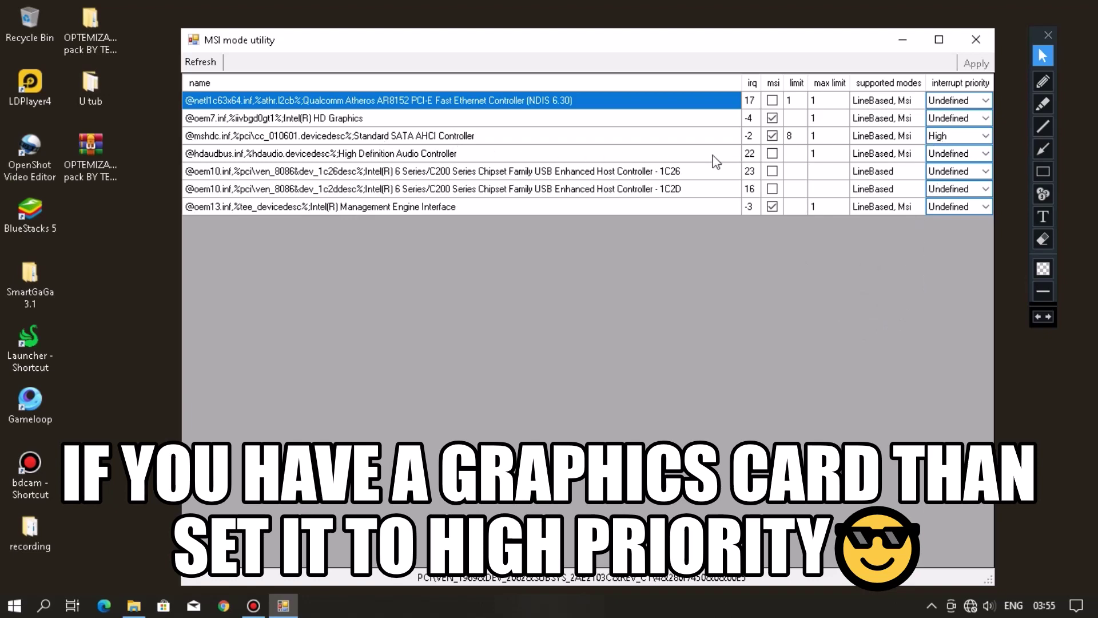
Step: Close MSI mode utility and return to the OPTEMIZATION pack folder in File Explorer
click(976, 40)
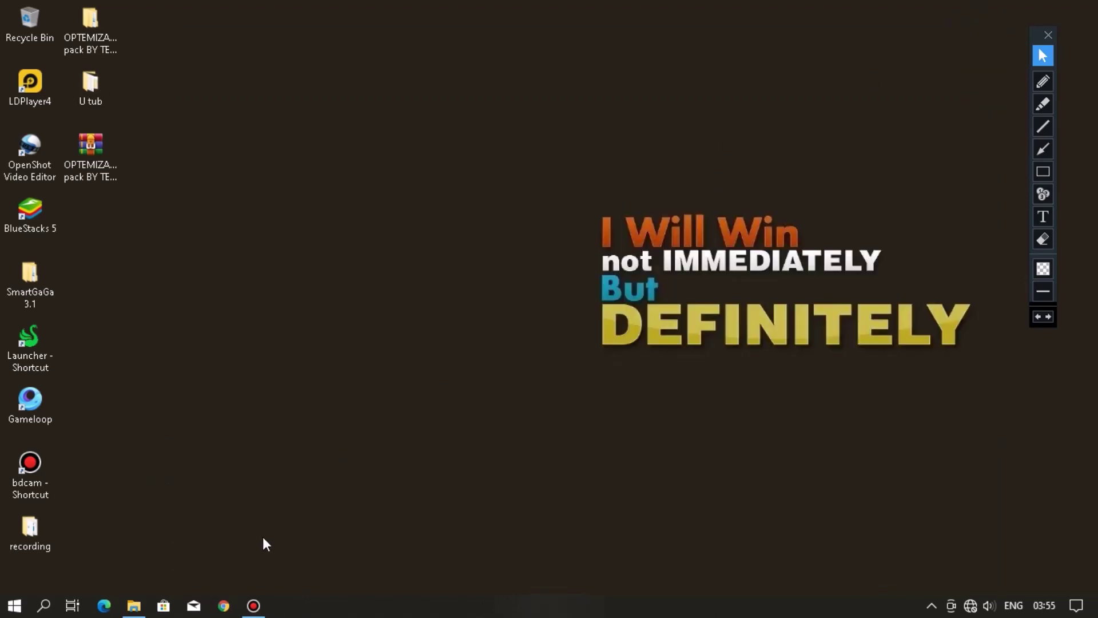
click(134, 607)
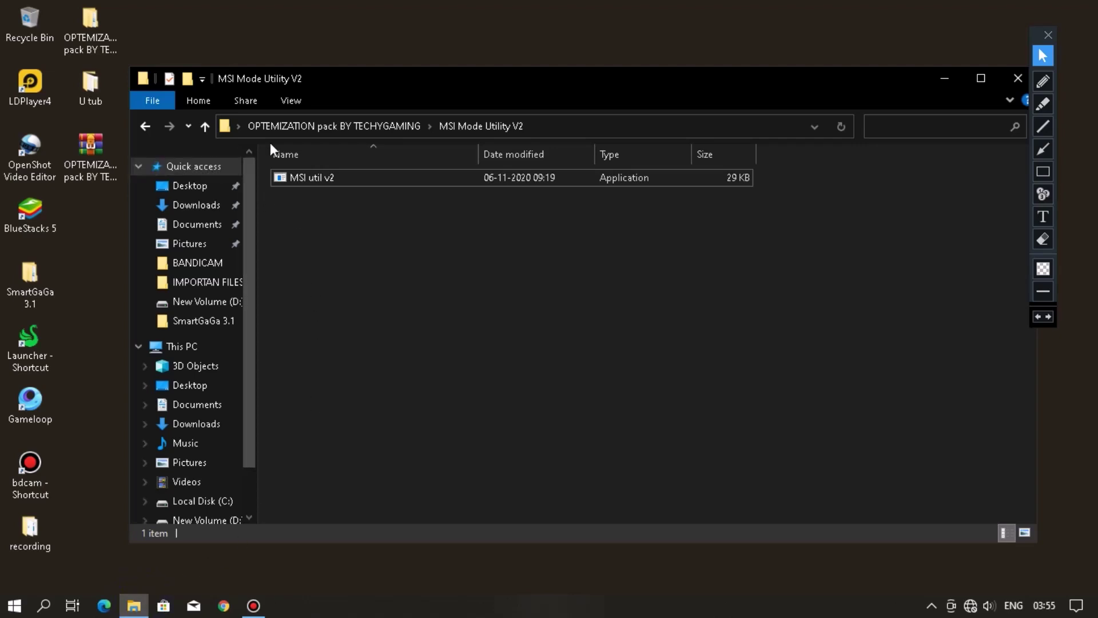
click(314, 127)
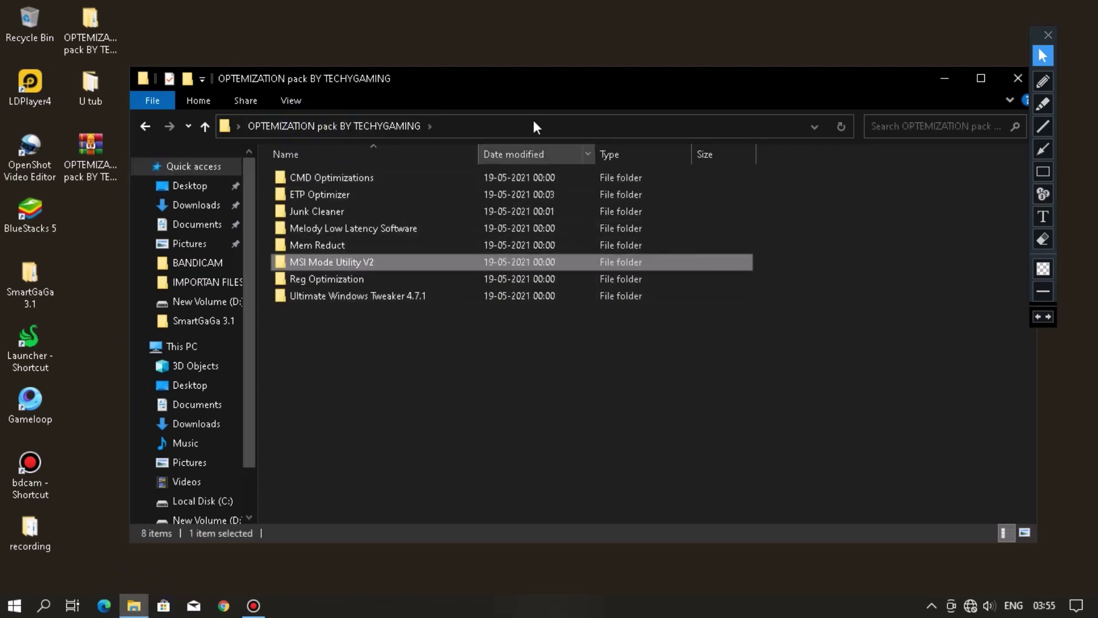
Step: Open the Reg Optimization folder and launch the Boost Pc _ Laptop Responsiveness registry file
mouse_move(616, 1)
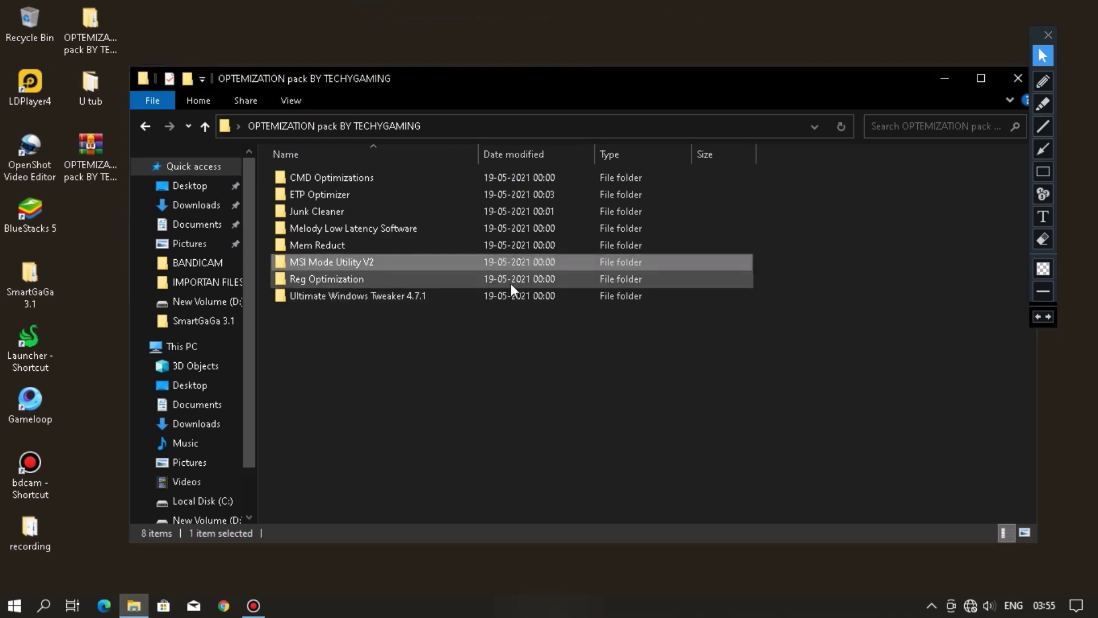
click(395, 349)
double_click(326, 280)
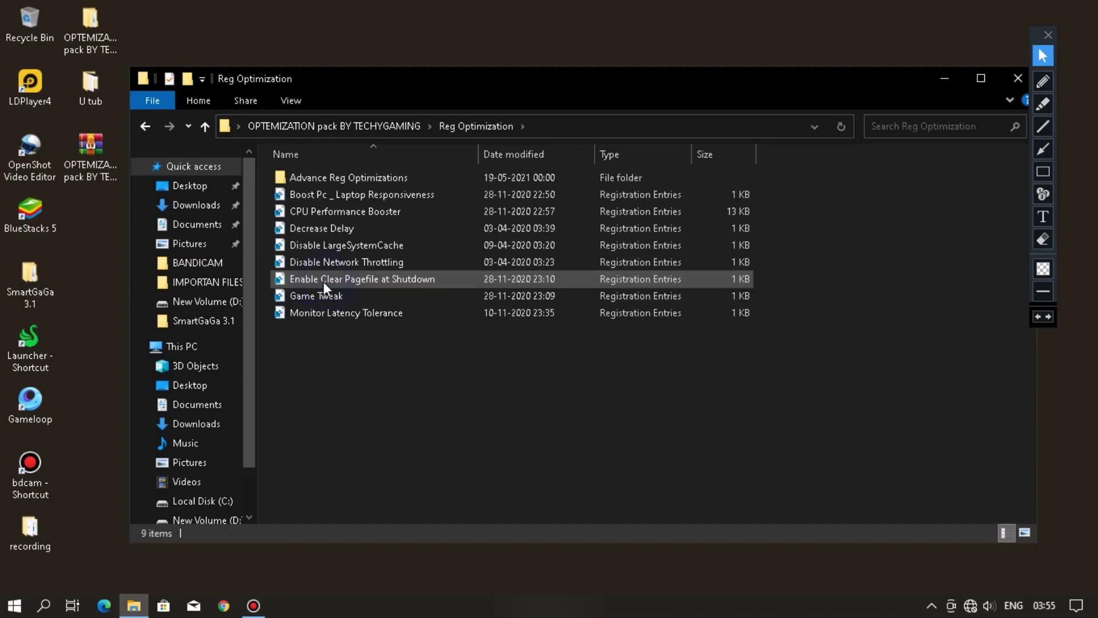
right_click(300, 191)
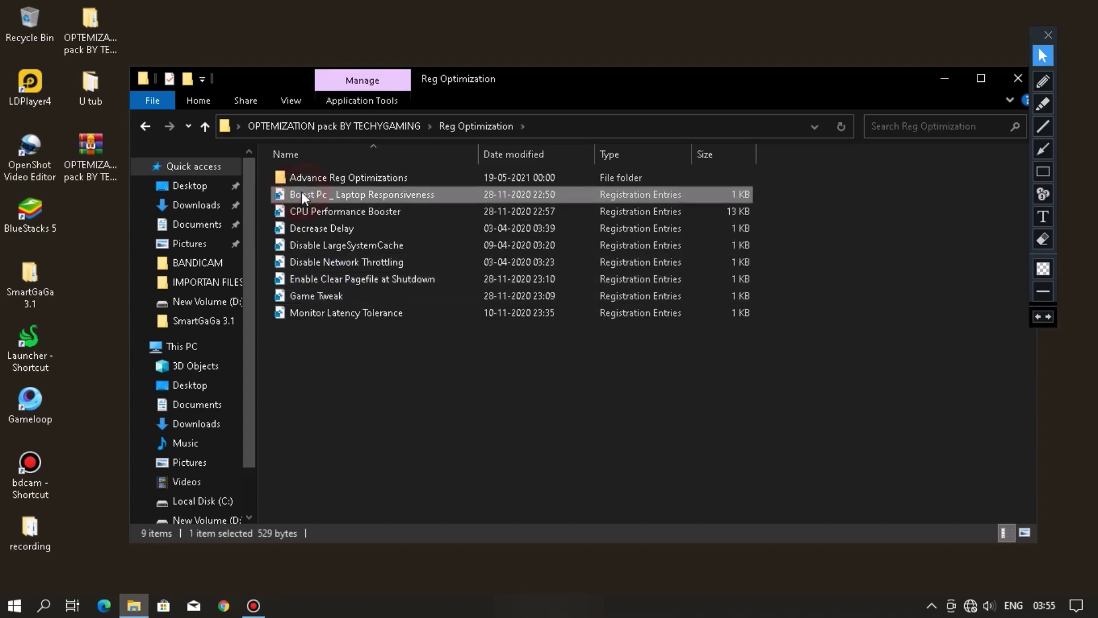
click(293, 373)
click(342, 197)
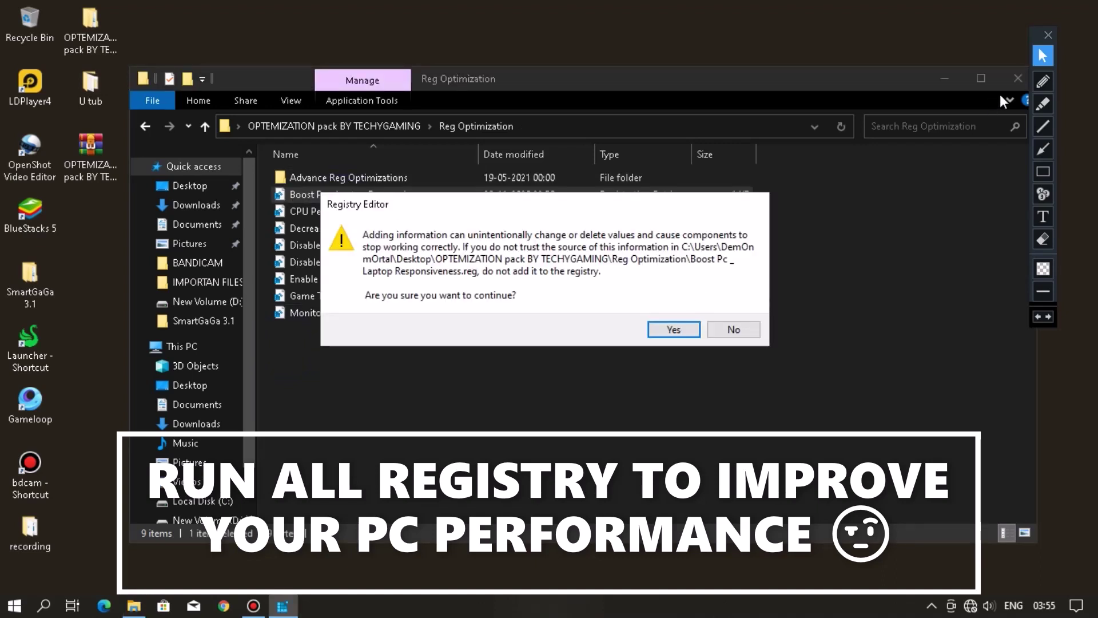
Step: Mark the Yes answer of the registry confirmation with a blue arrow, return to the normal pointer, and dismiss the confirmation
click(1043, 149)
drag(608, 288, 664, 318)
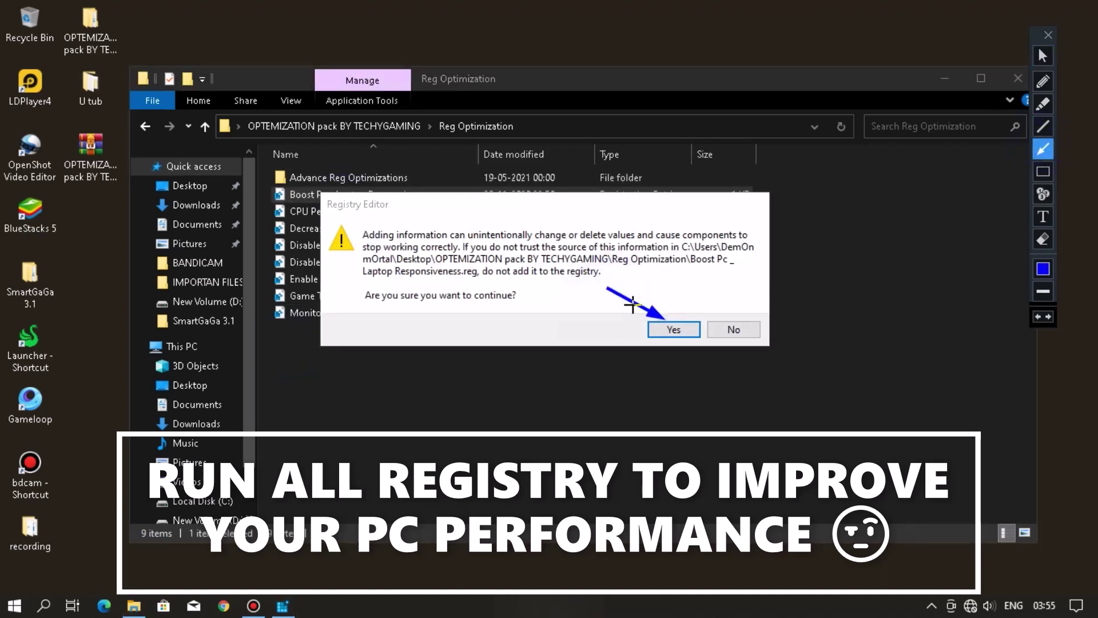
click(1042, 56)
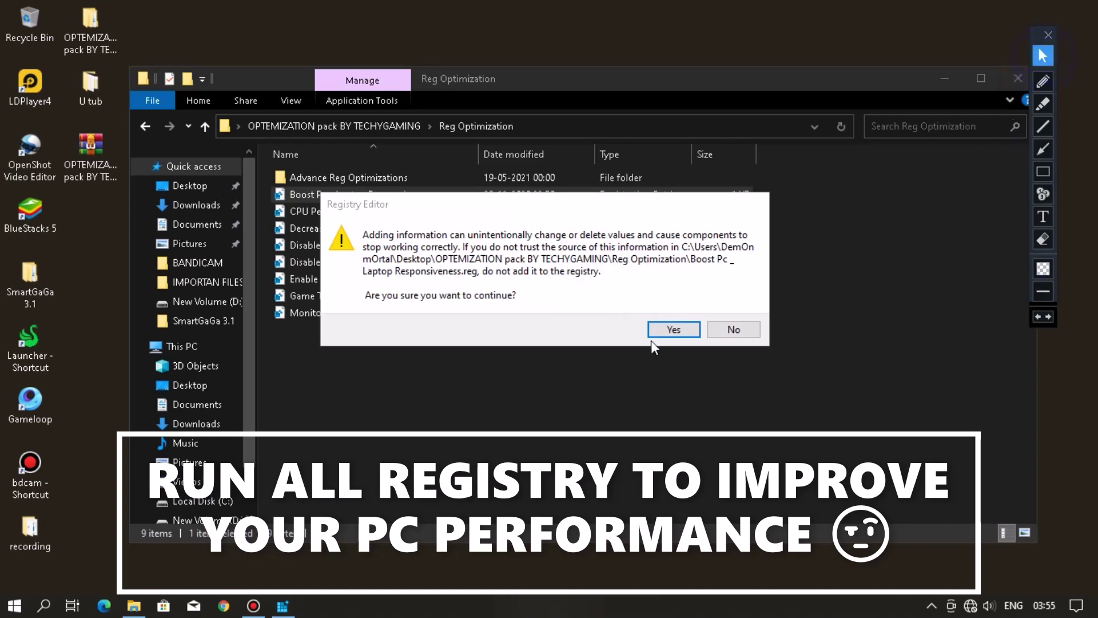
click(734, 330)
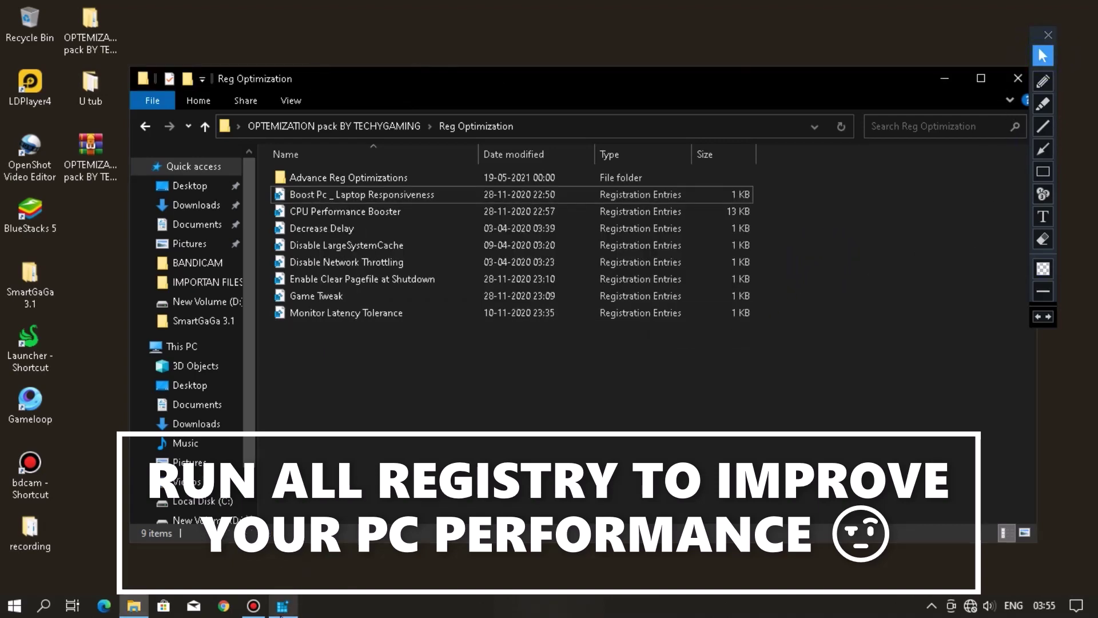
click(283, 607)
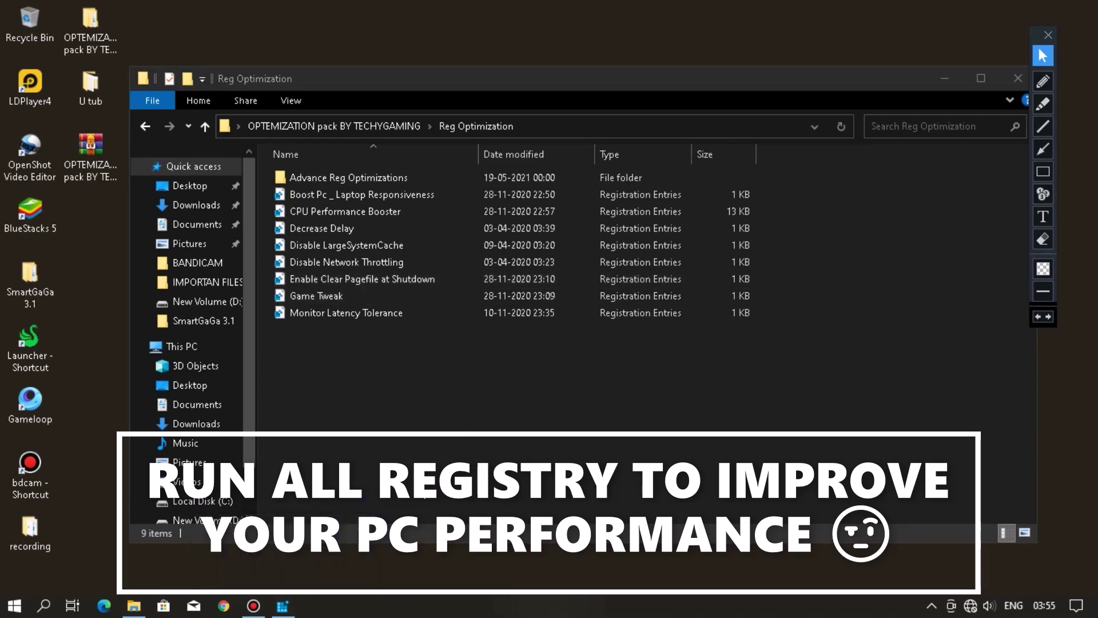
mouse_move(592, 6)
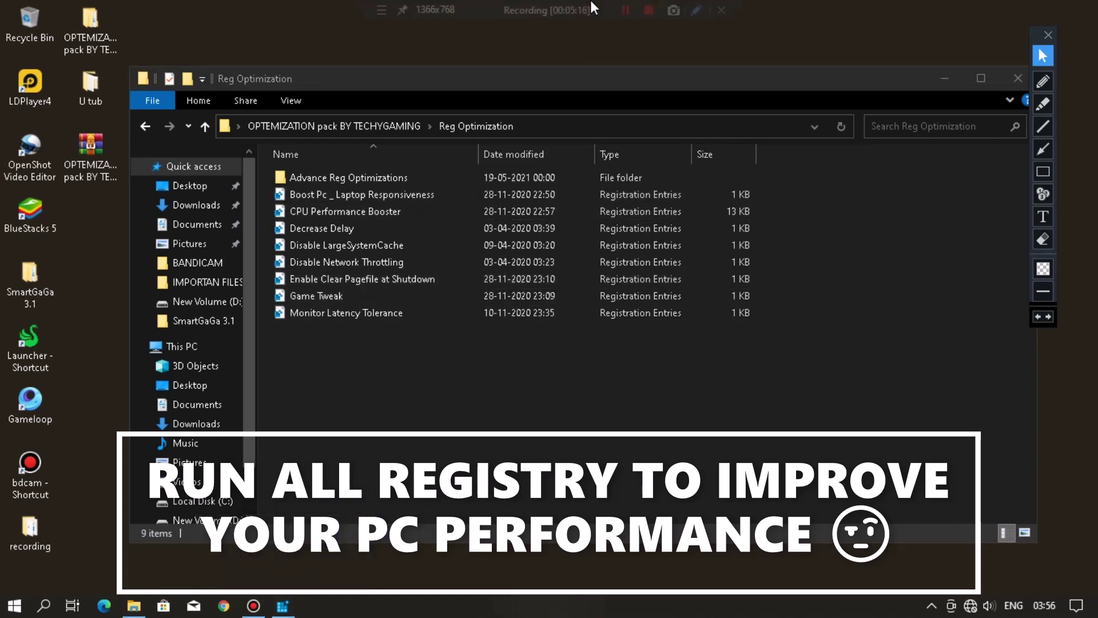
Step: Show the available actions for CPU Performance Booster, and open the Advance Reg Optimizations folder
right_click(329, 210)
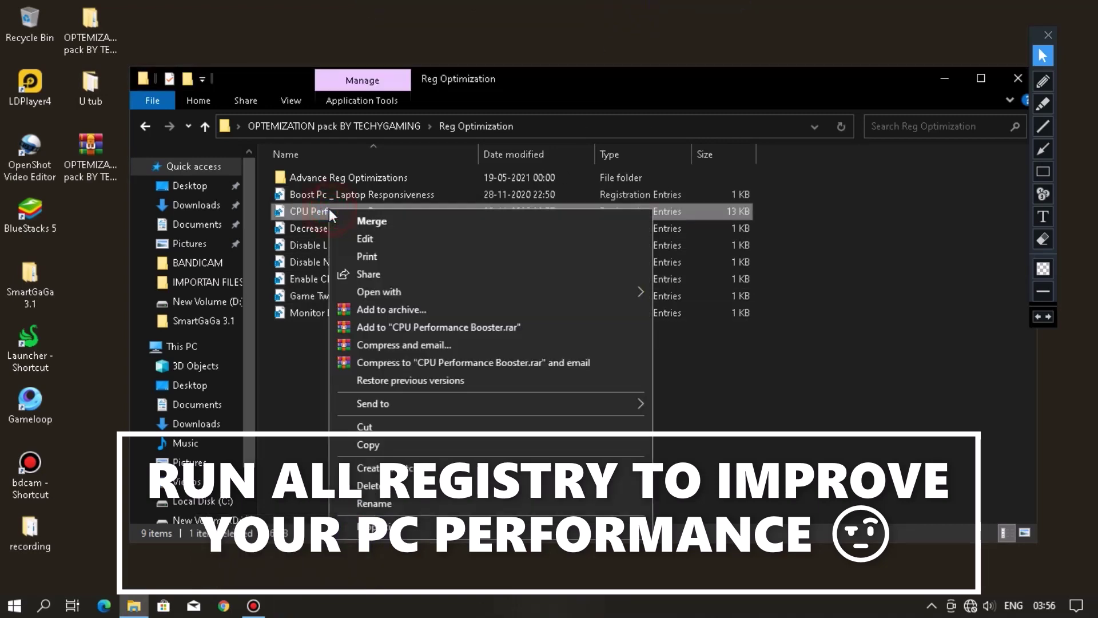
click(282, 363)
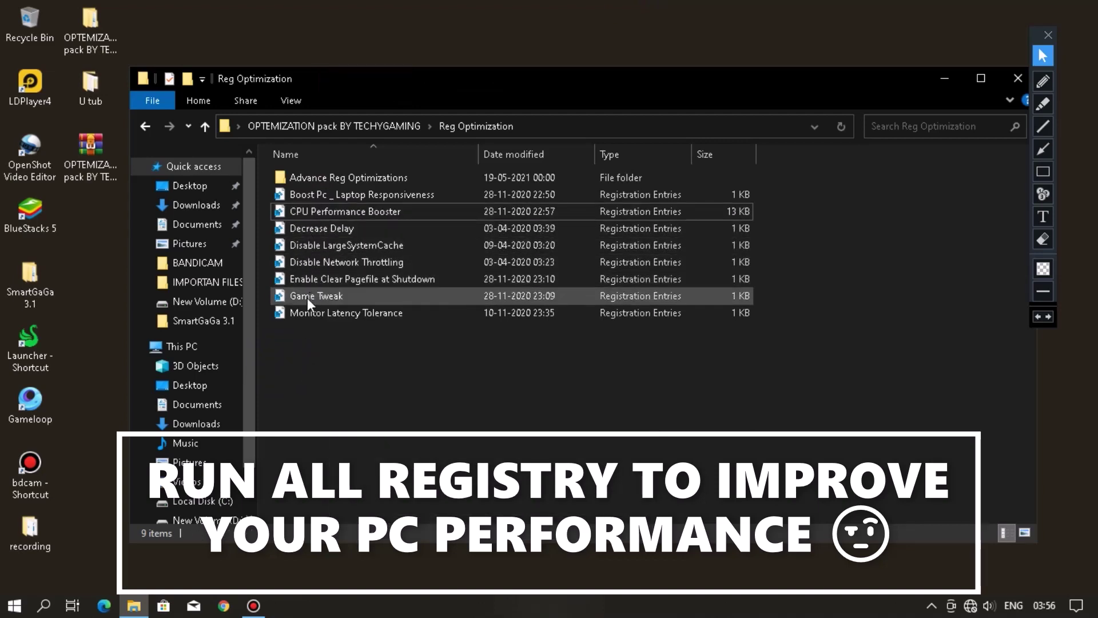
click(312, 194)
double_click(314, 177)
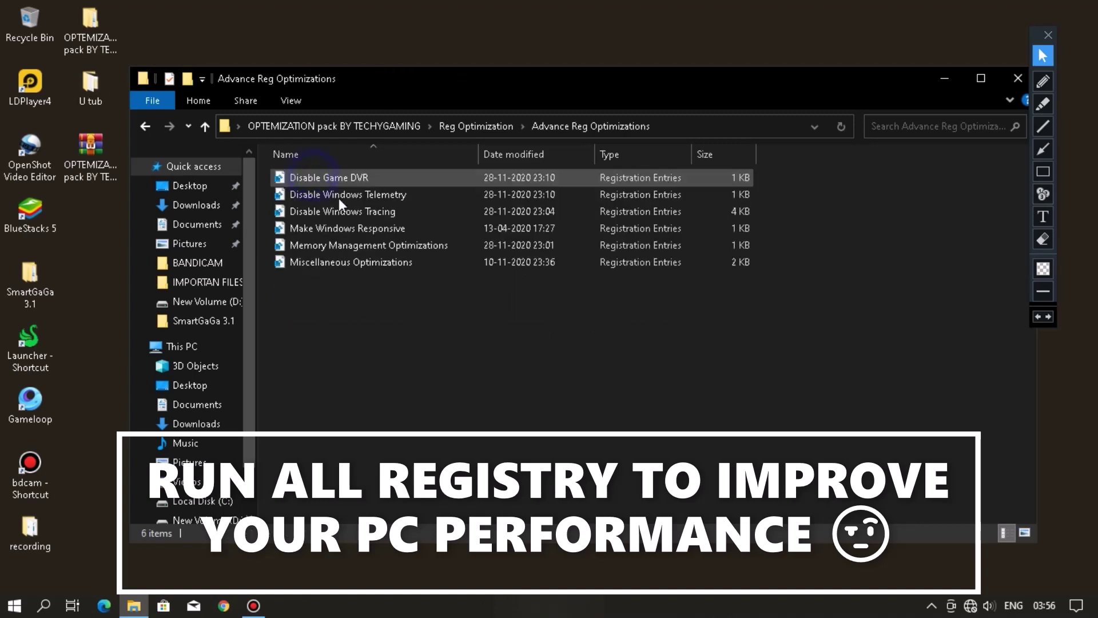
Step: Show the available actions for Disable Game DVR, and launch Disable Windows Telemetry but decline its registry confirmation
drag(344, 304, 310, 204)
right_click(303, 177)
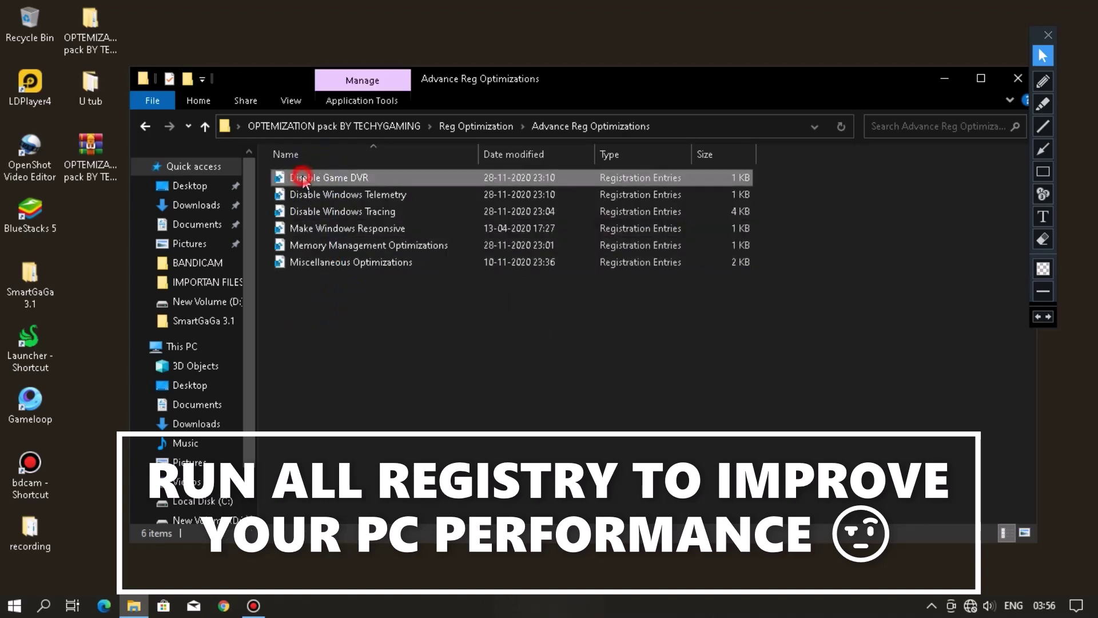
click(289, 289)
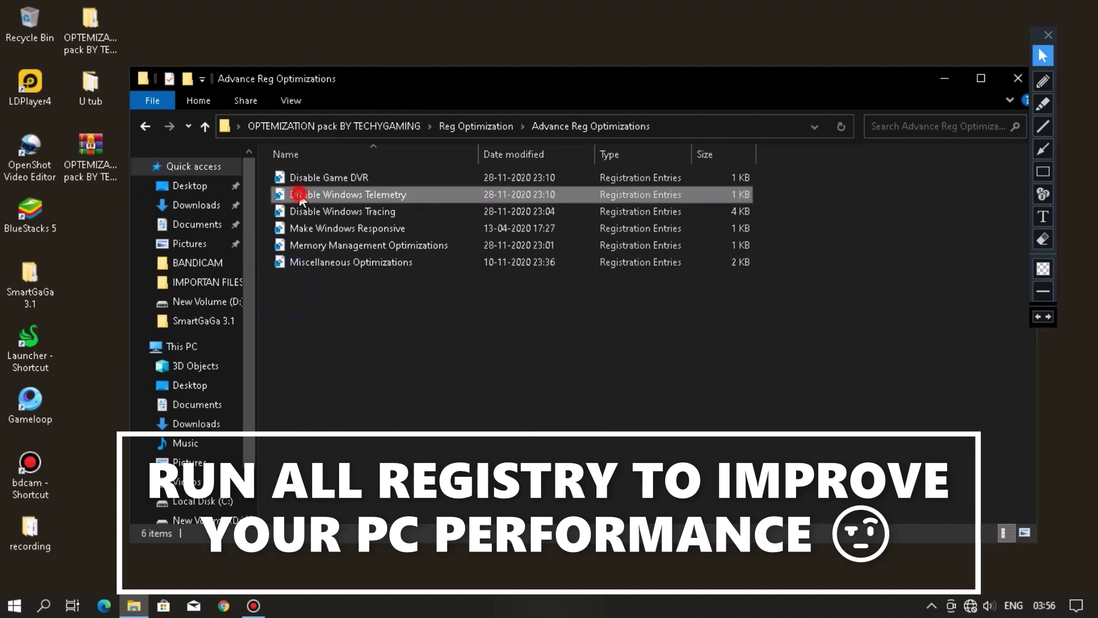
right_click(301, 195)
click(349, 205)
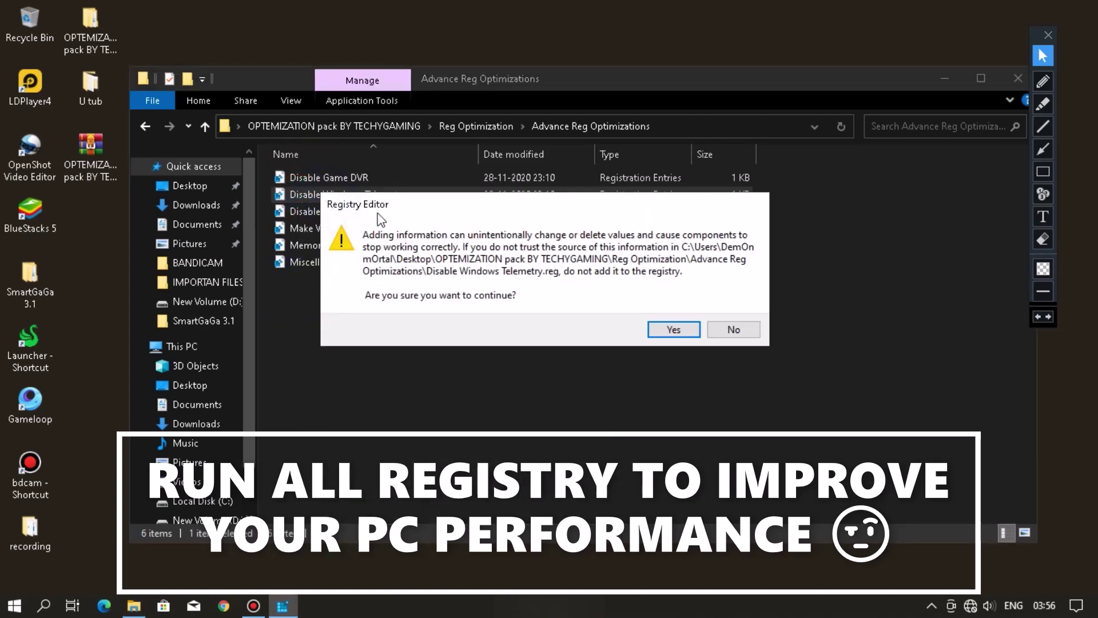
click(734, 328)
Step: Show the available actions for the Disable Windows Tracing and Make Windows Responsive registry files, dismissing each without choosing one
click(315, 215)
right_click(314, 215)
click(288, 303)
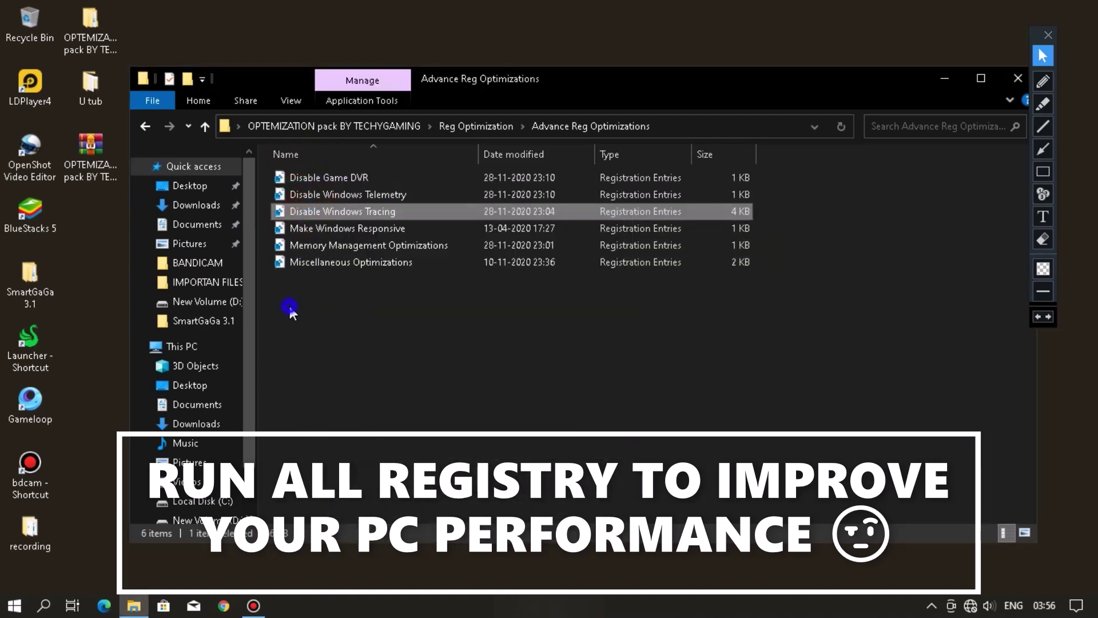
click(287, 227)
right_click(283, 229)
click(280, 297)
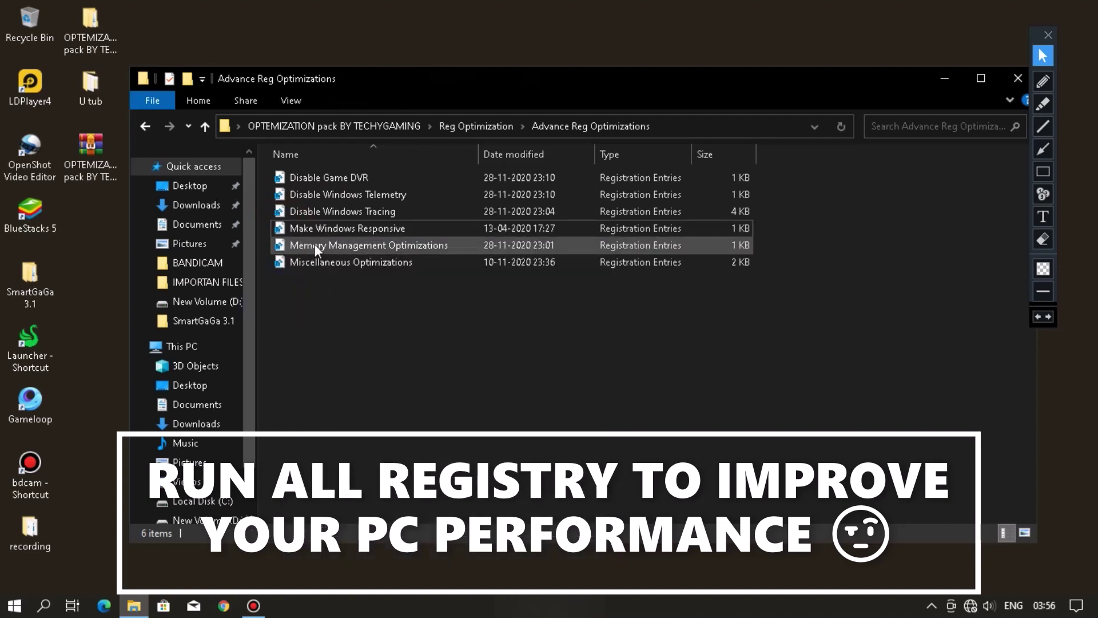
Step: Return to the main OPTEMIZATION pack folder and mark the Ultimate Windows Tweaker 4.7.1 folder with a green rectangle annotation
key(BackSpace)
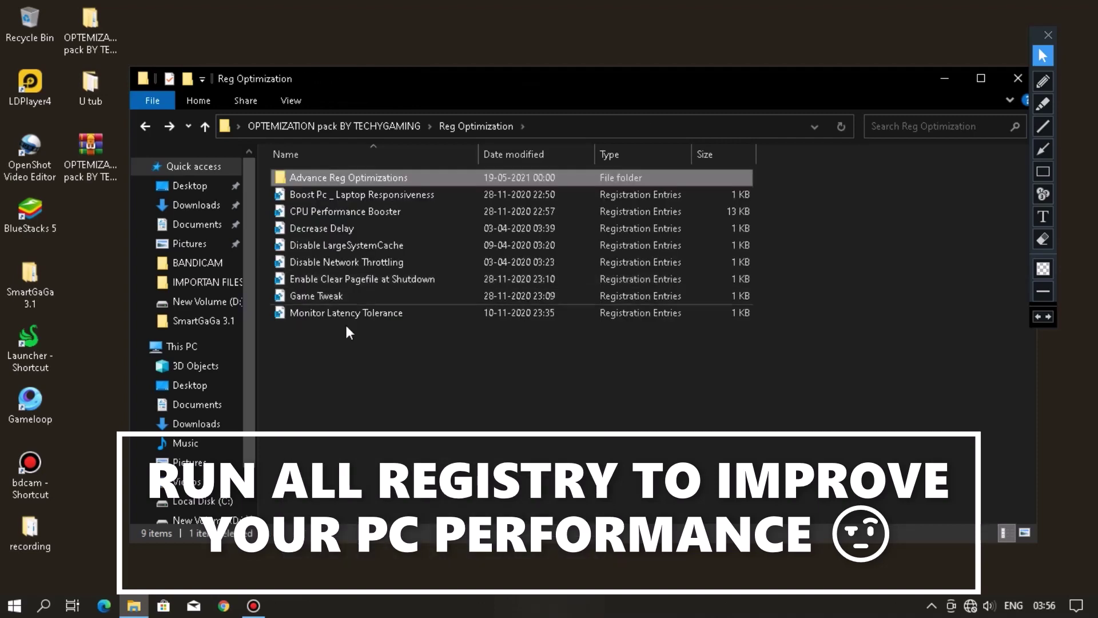
key(BackSpace)
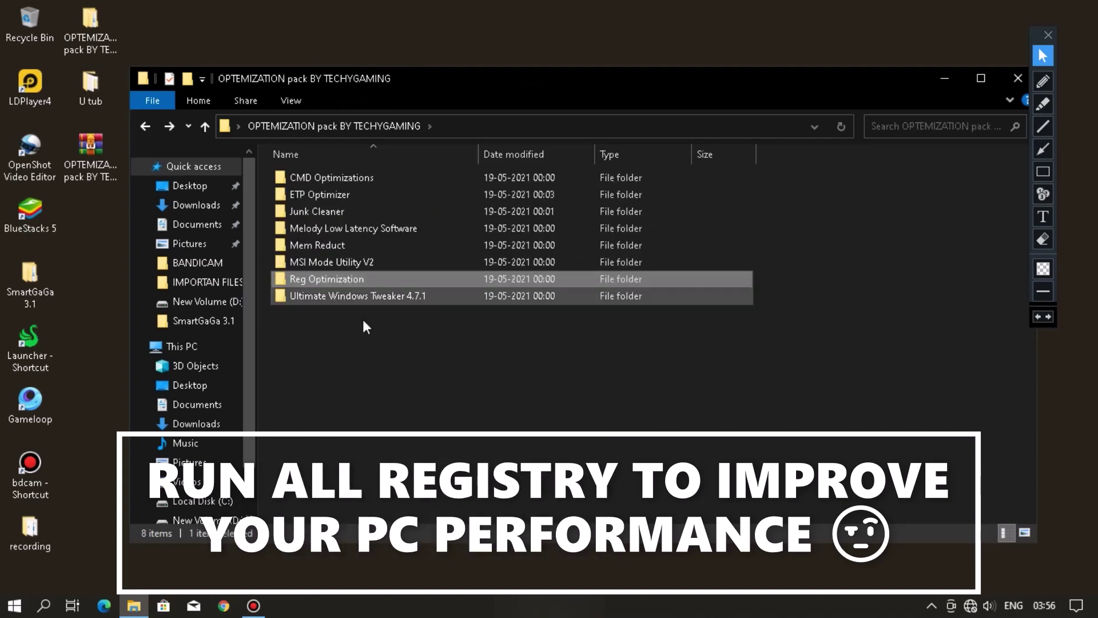
click(458, 373)
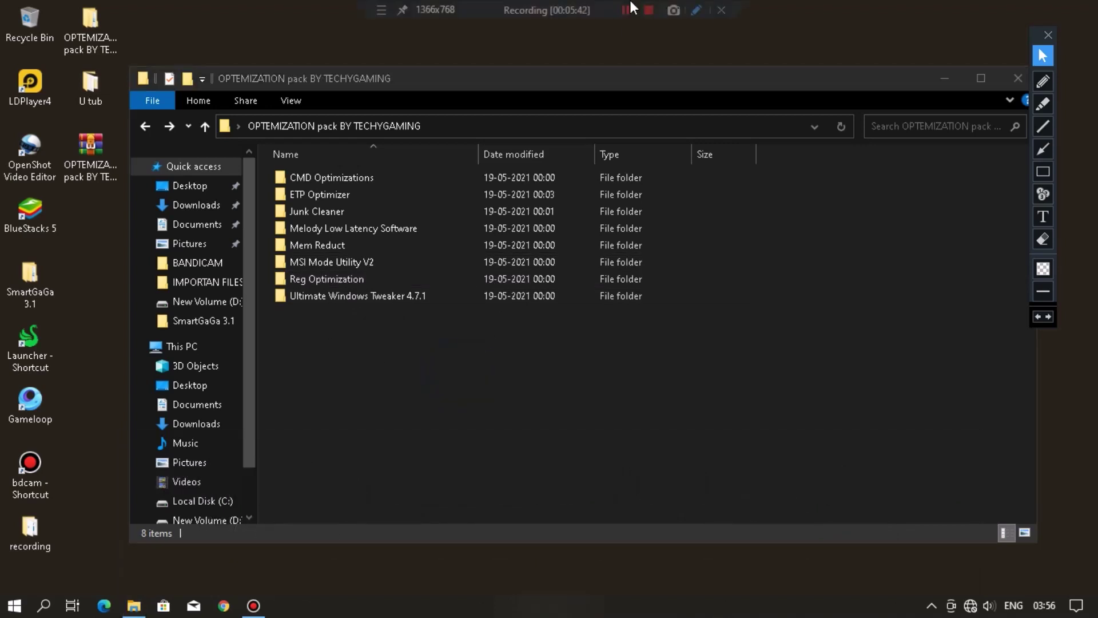
click(1043, 172)
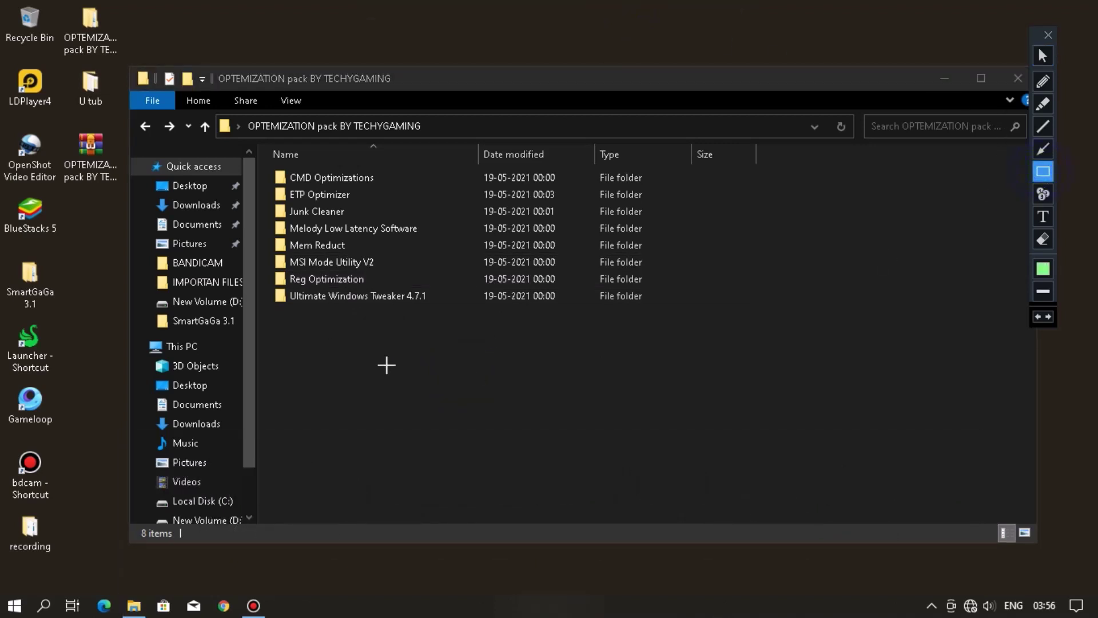
drag(297, 307, 661, 307)
click(1042, 55)
Step: Open the Ultimate Windows Tweaker 4.7.1 folder and run the tweaker application as administrator
right_click(317, 294)
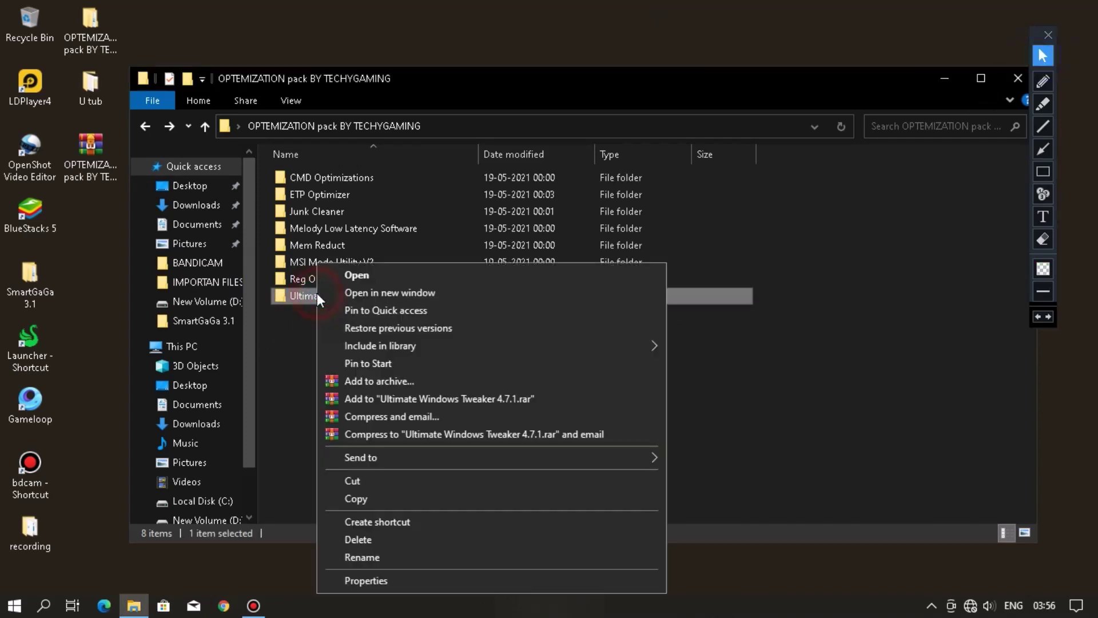
click(370, 274)
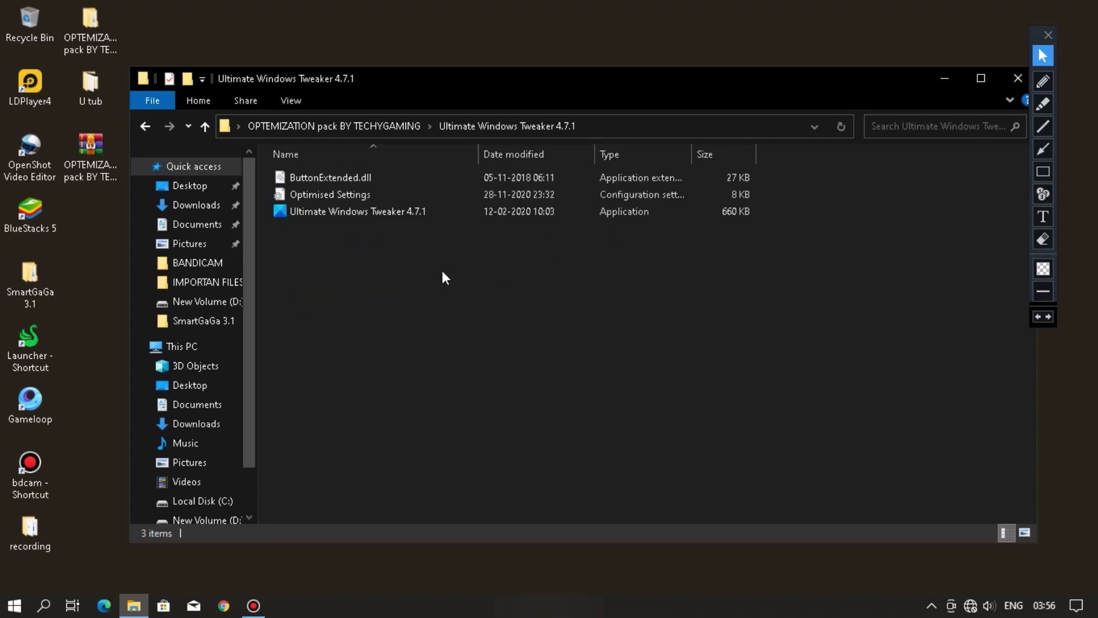
right_click(361, 209)
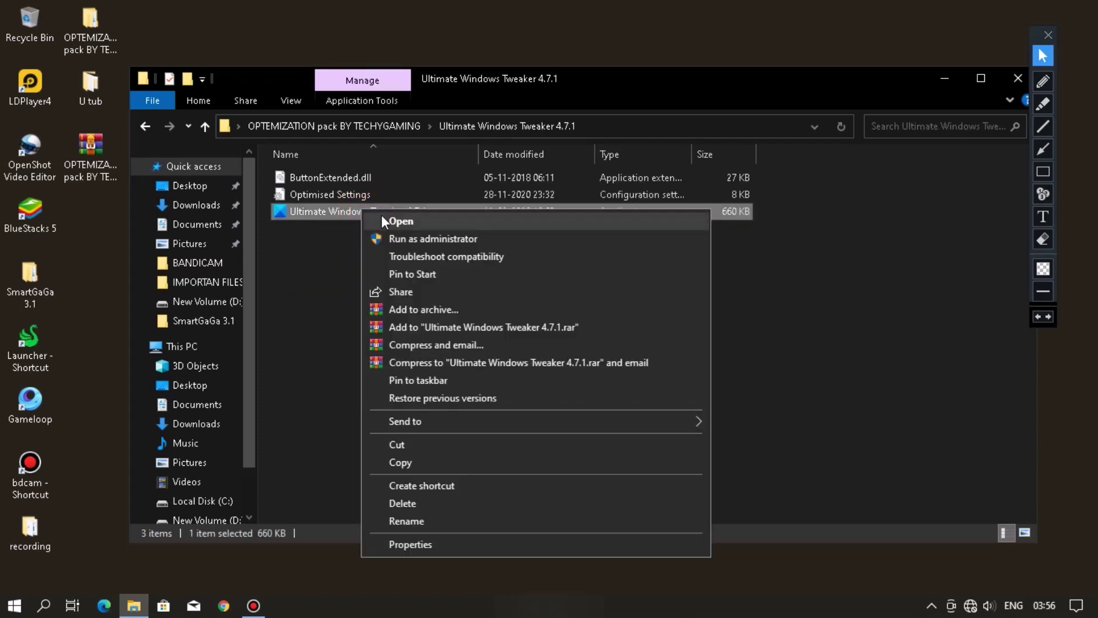
click(404, 239)
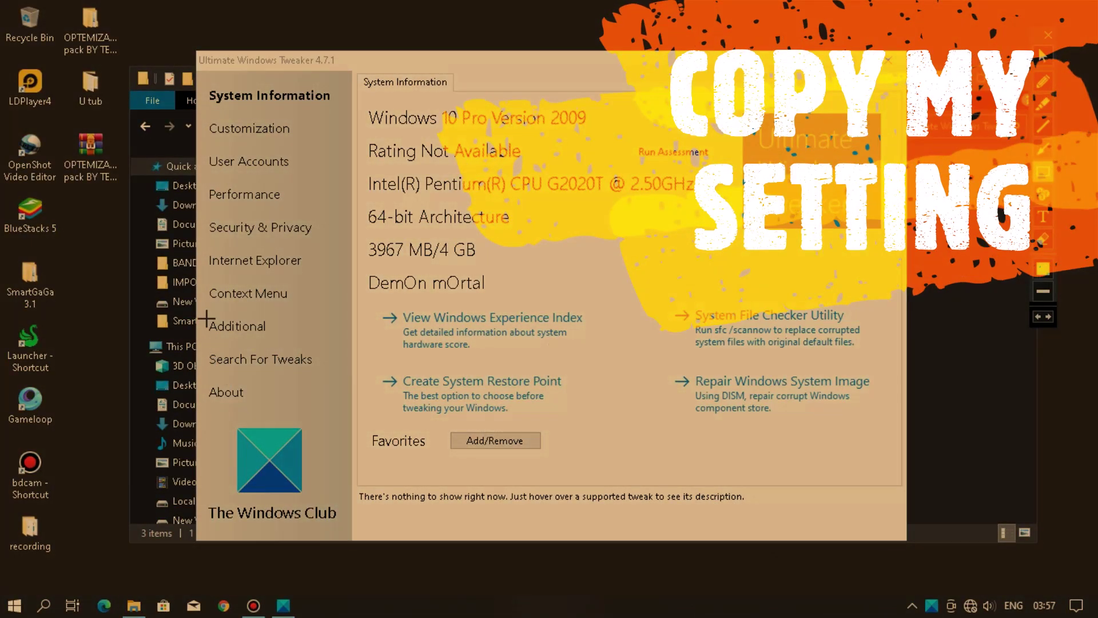
Step: Mark the Additional category with a green rectangle and a blue arrow, clear the annotations, and return to the normal pointer
drag(205, 315, 303, 339)
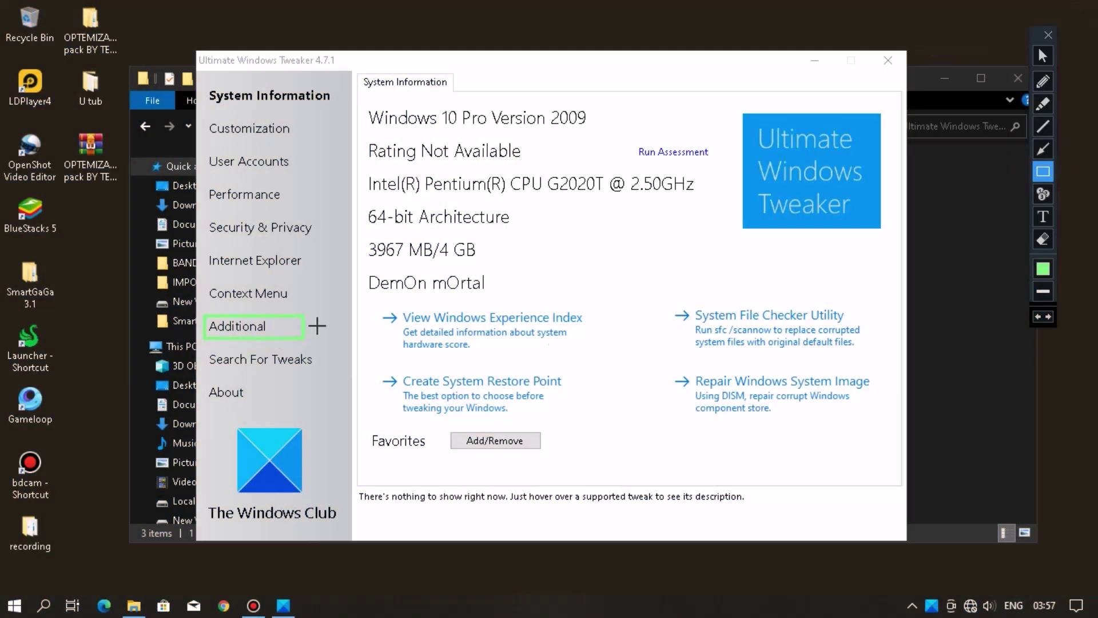
click(1043, 150)
drag(337, 292, 283, 323)
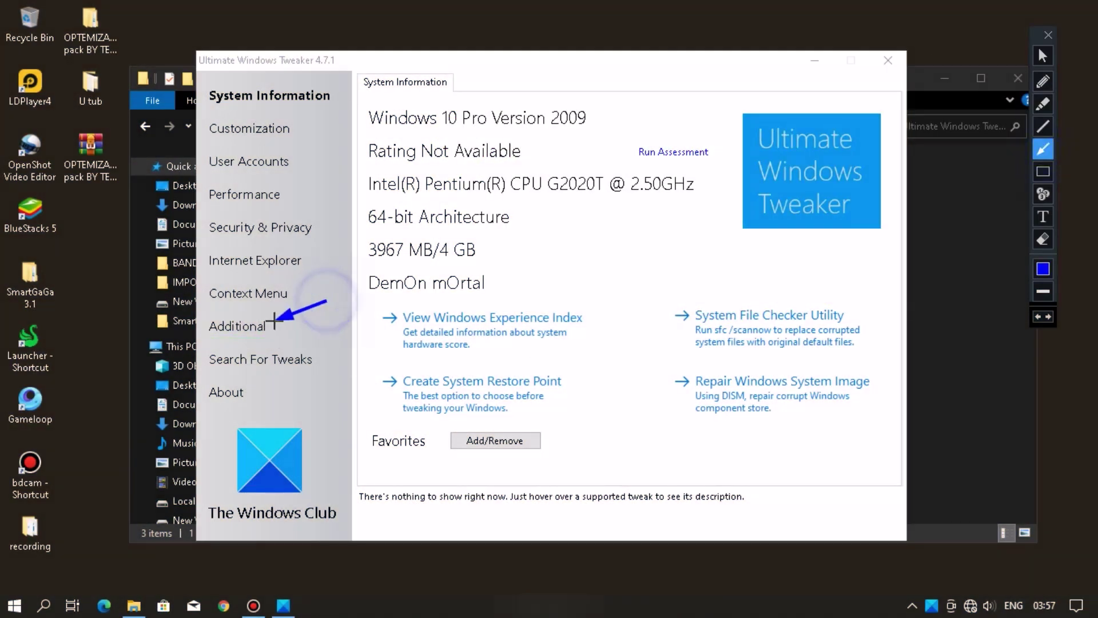
key(ctrl+z)
click(1043, 53)
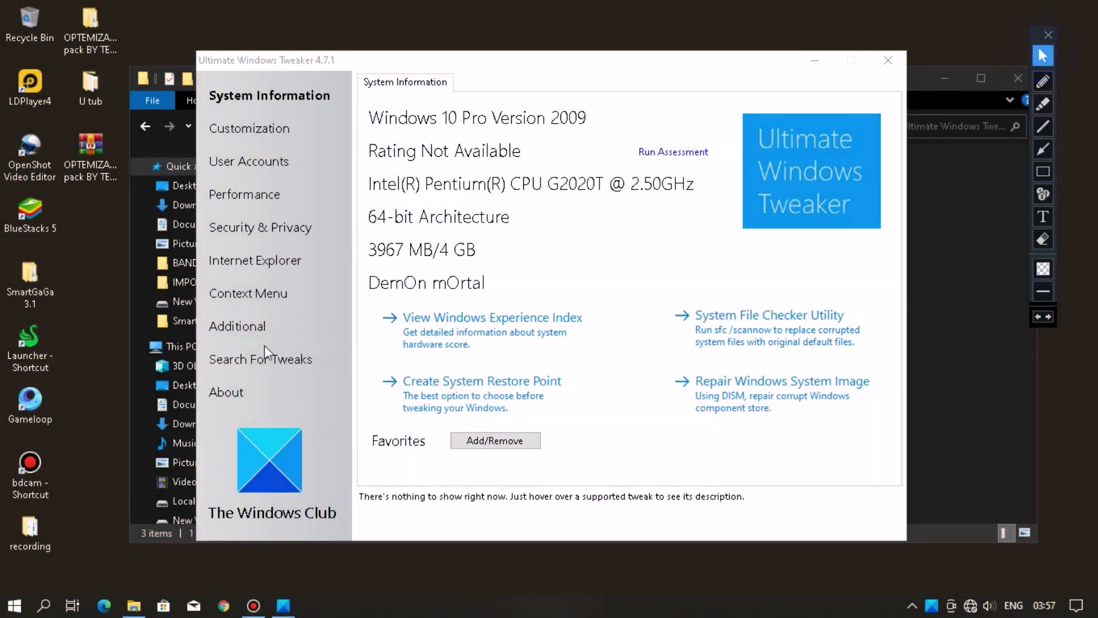
Step: Open the Additional tweaks and point out the Import option with a blue arrow before returning to the normal pointer
click(230, 329)
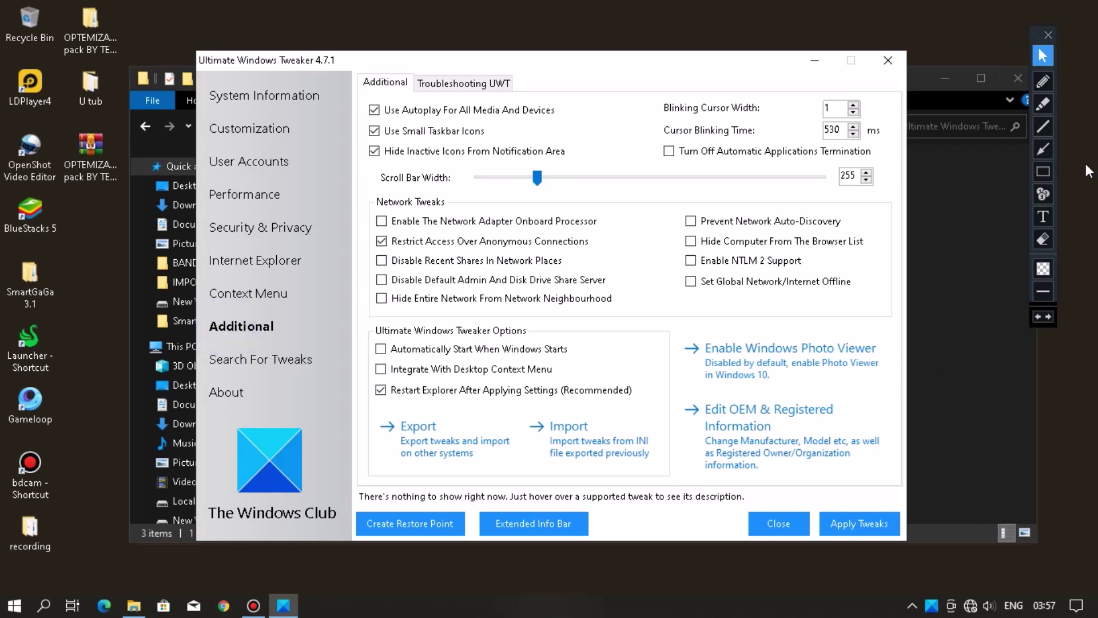
click(1043, 150)
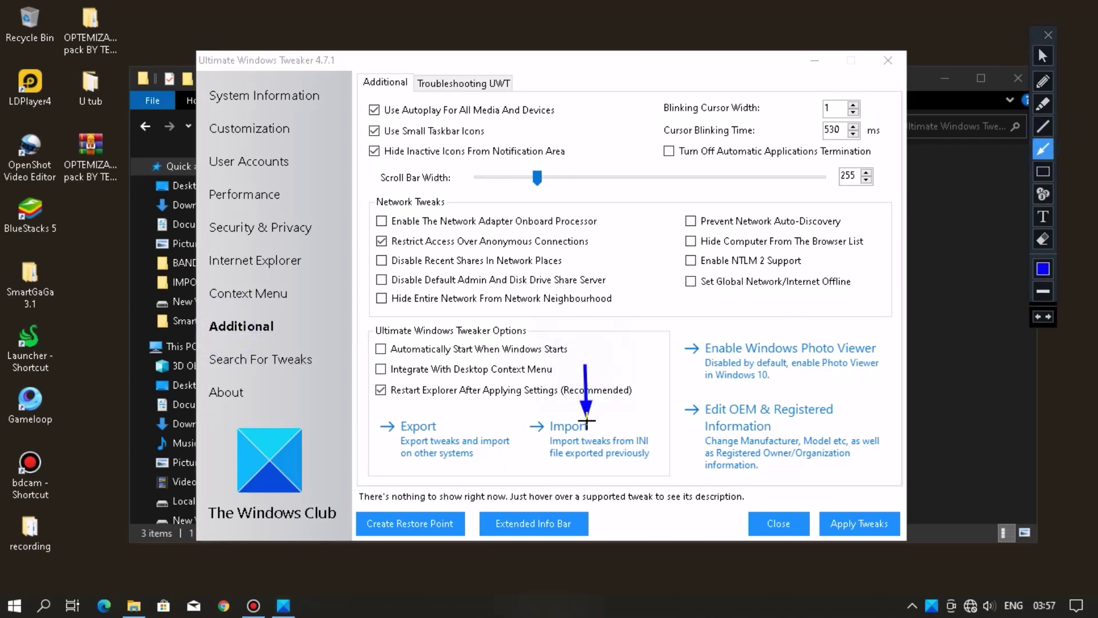
click(1042, 57)
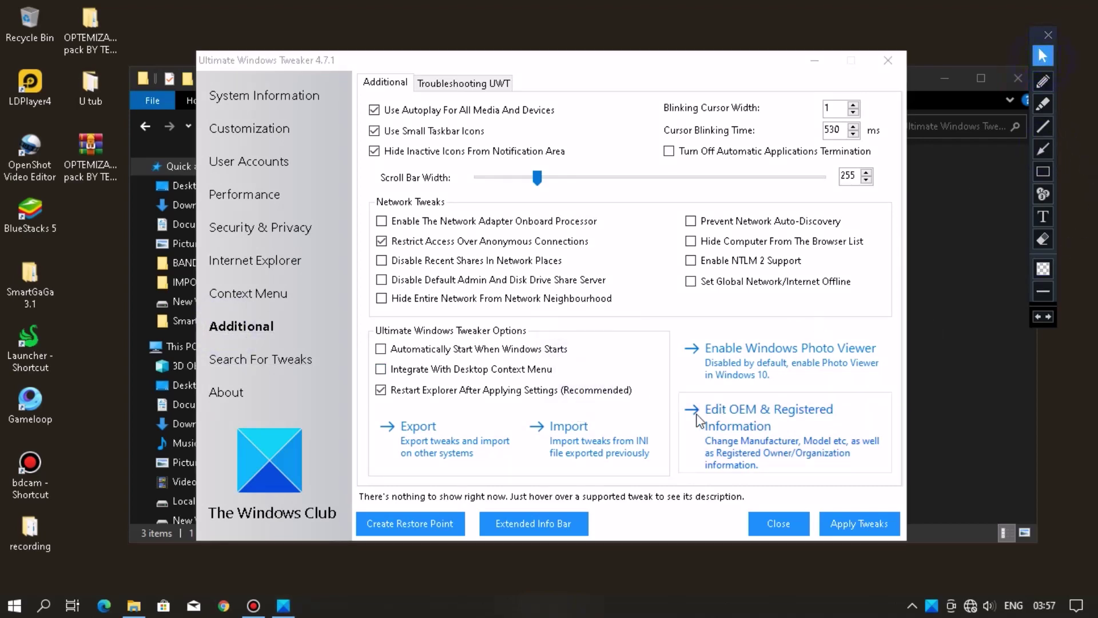
Step: Browse for the tweak import file in the desktop pack's Ultimate Windows Tweaker 4.7.1 folder, select Optimised Settings, and close the dialog without importing
click(558, 445)
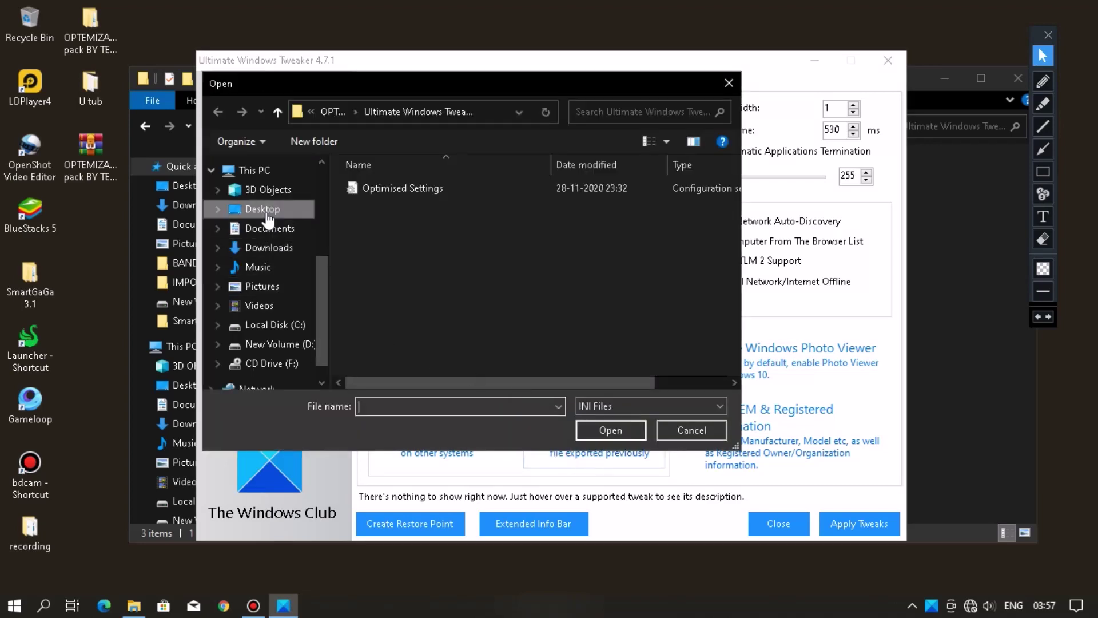
click(260, 208)
right_click(466, 185)
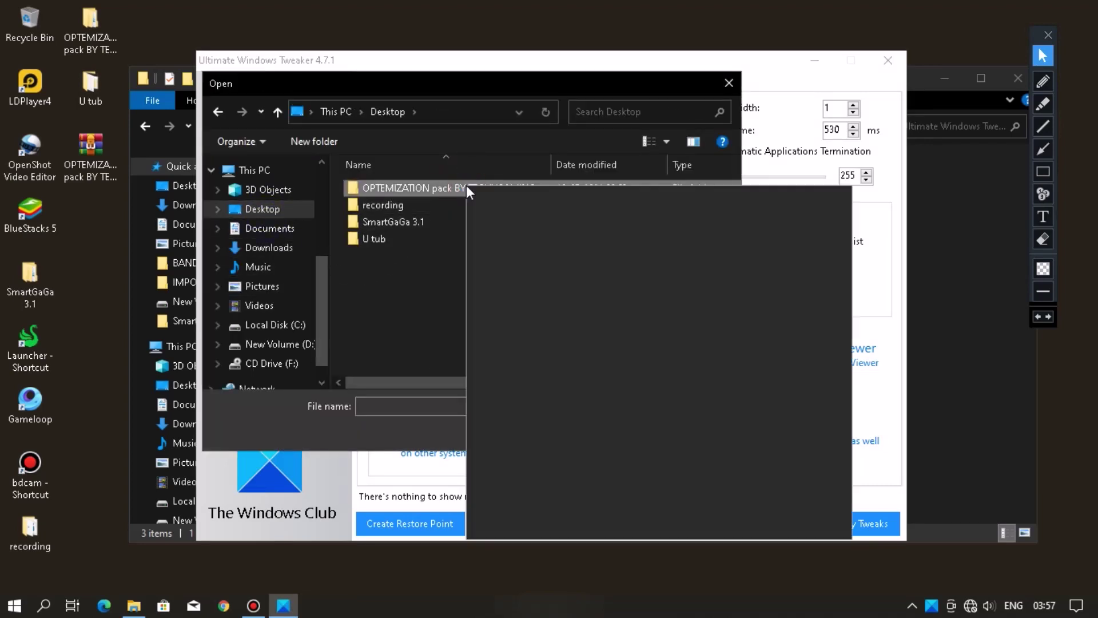
click(491, 218)
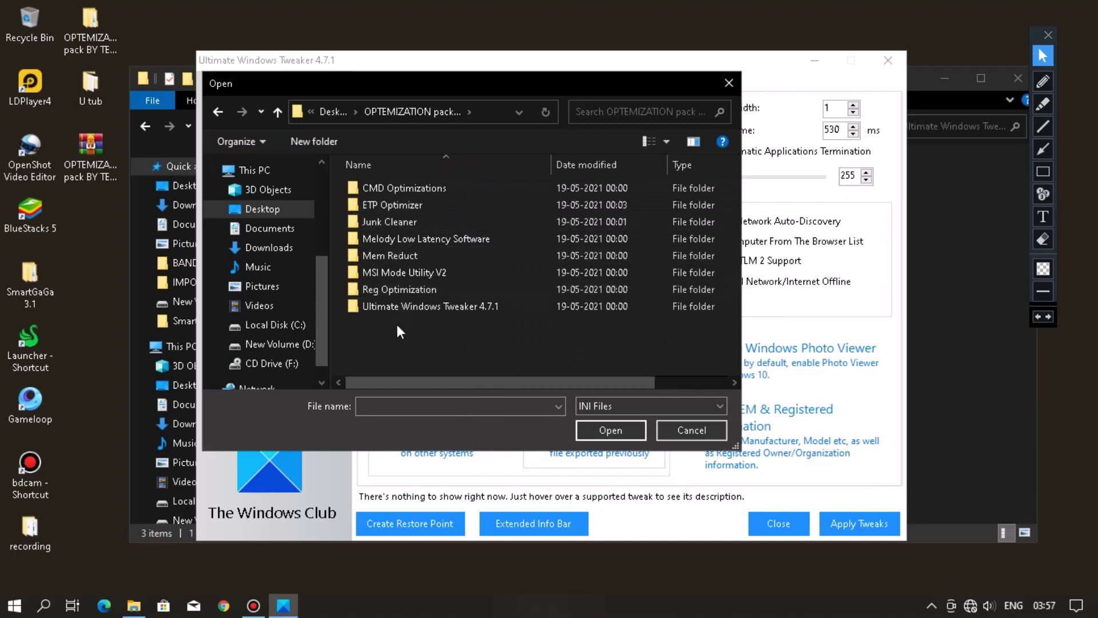
double_click(387, 306)
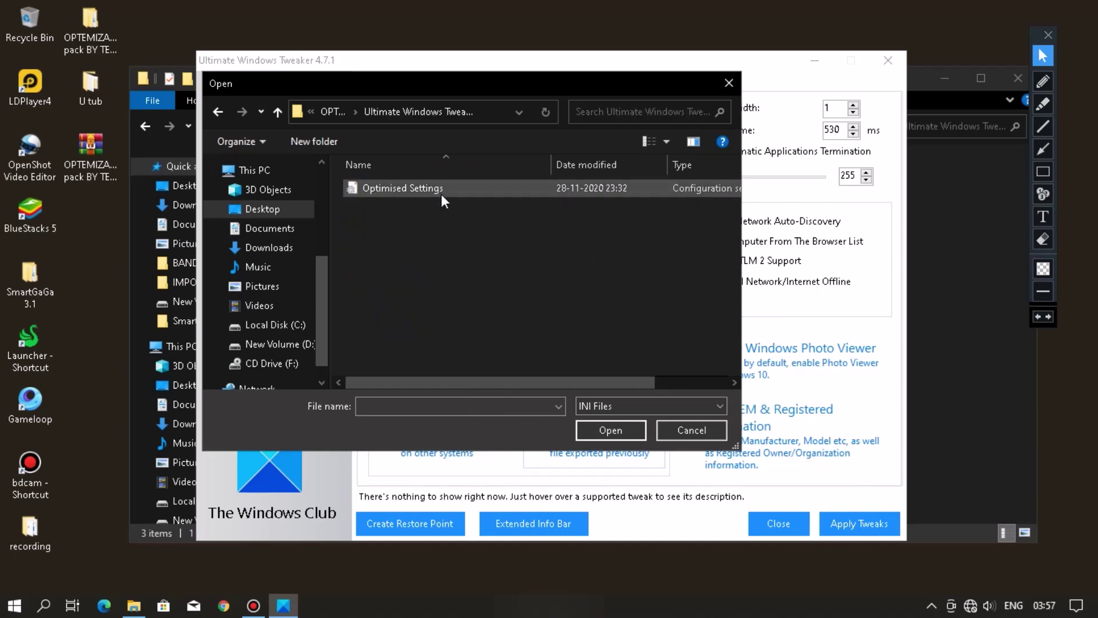
click(459, 182)
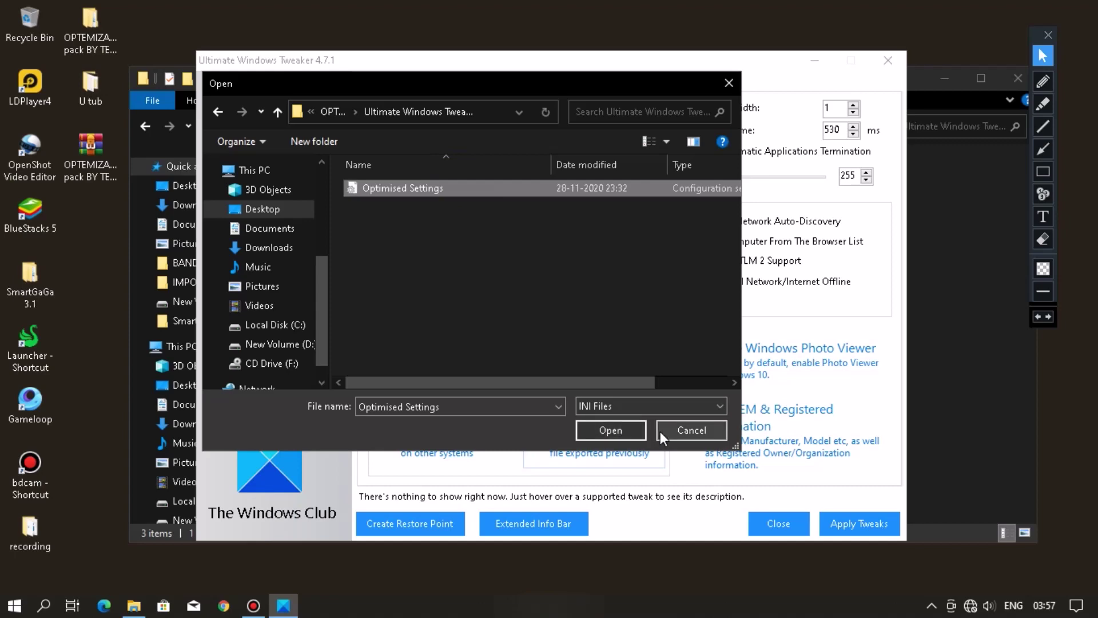
click(720, 83)
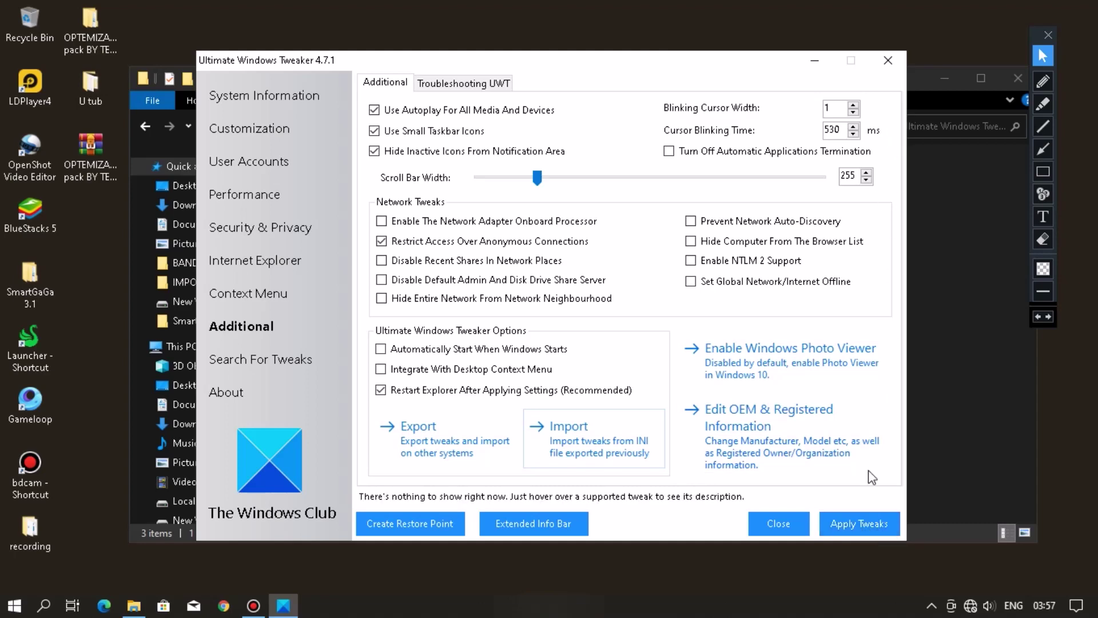
Step: Close the File Explorer window and open Task Manager on its process list
mouse_move(747, 1)
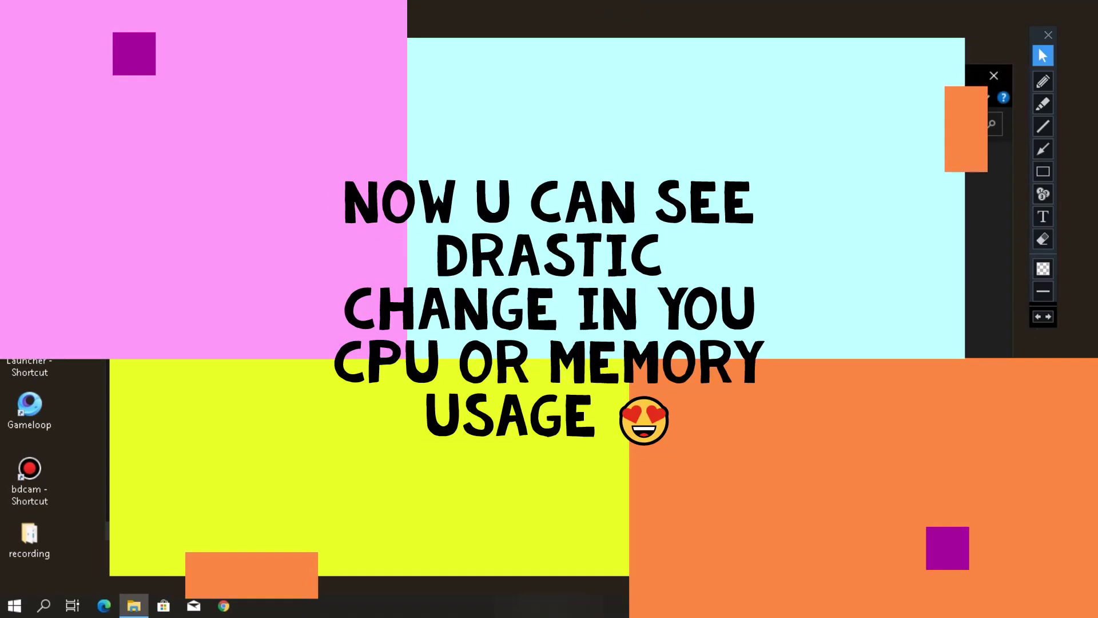
click(995, 76)
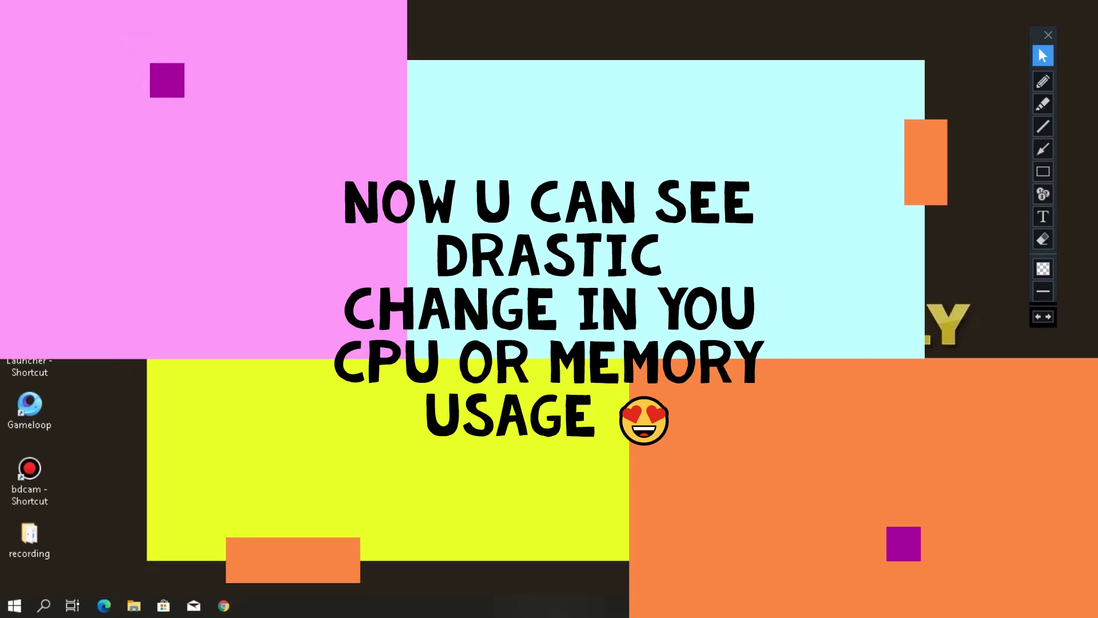
right_click(543, 605)
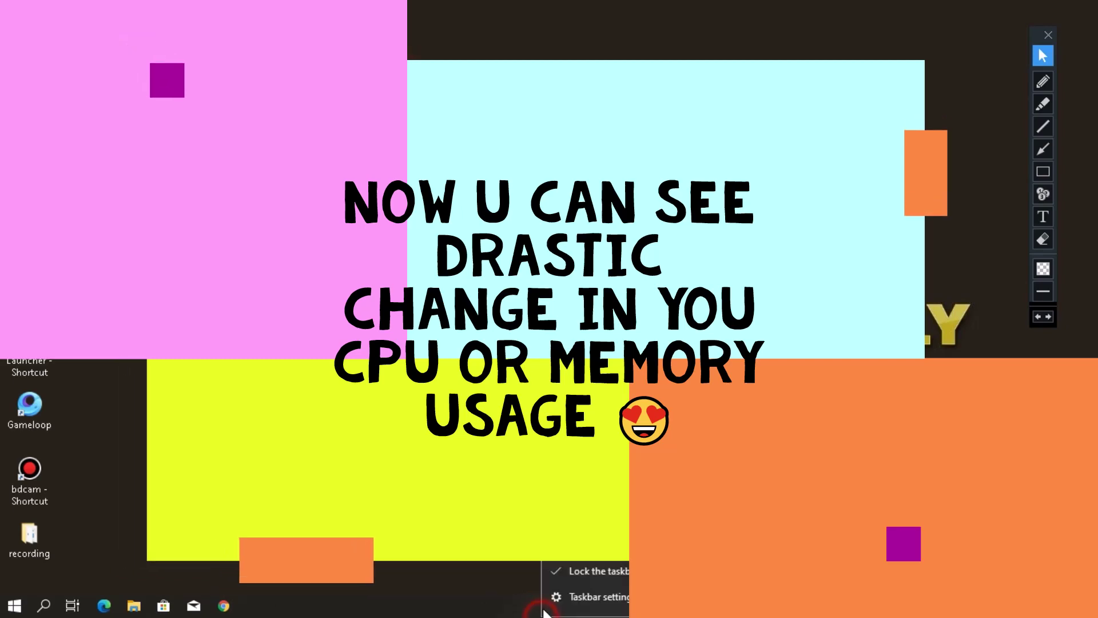
click(625, 9)
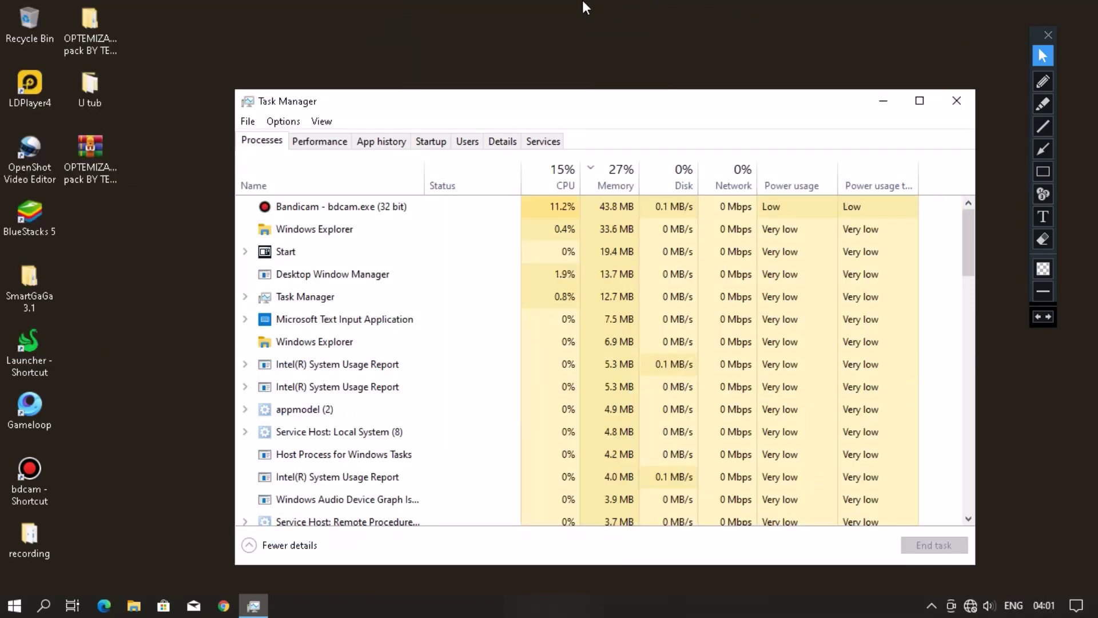
mouse_move(582, 1)
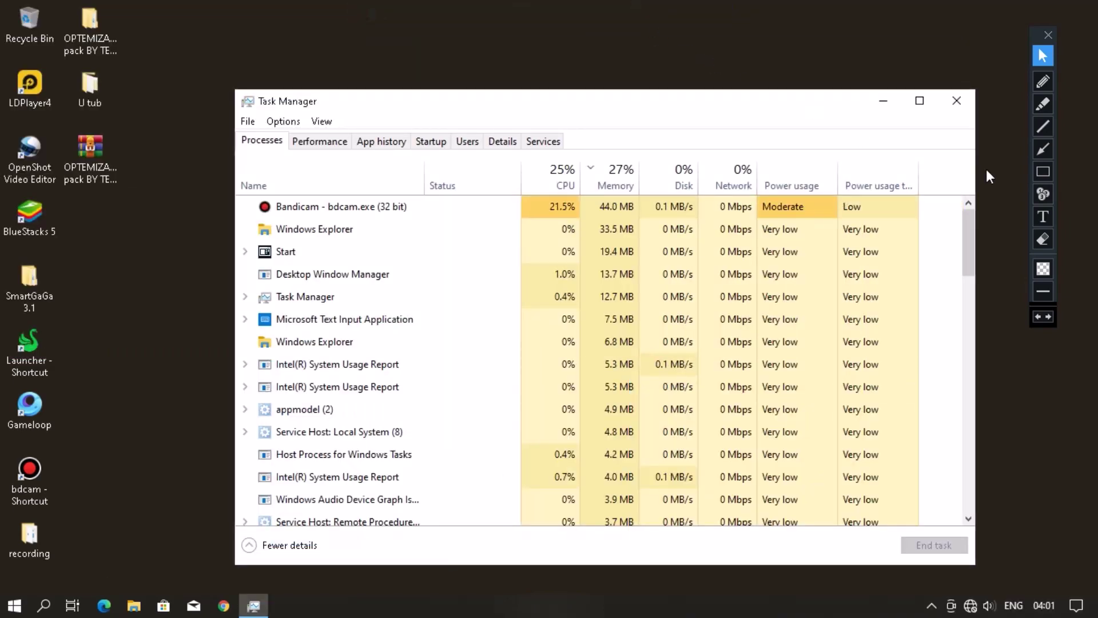
Step: Mark the CPU, Memory, Disk and Network usage headings with annotations, and return to the normal pointer
click(1042, 171)
drag(515, 154, 789, 198)
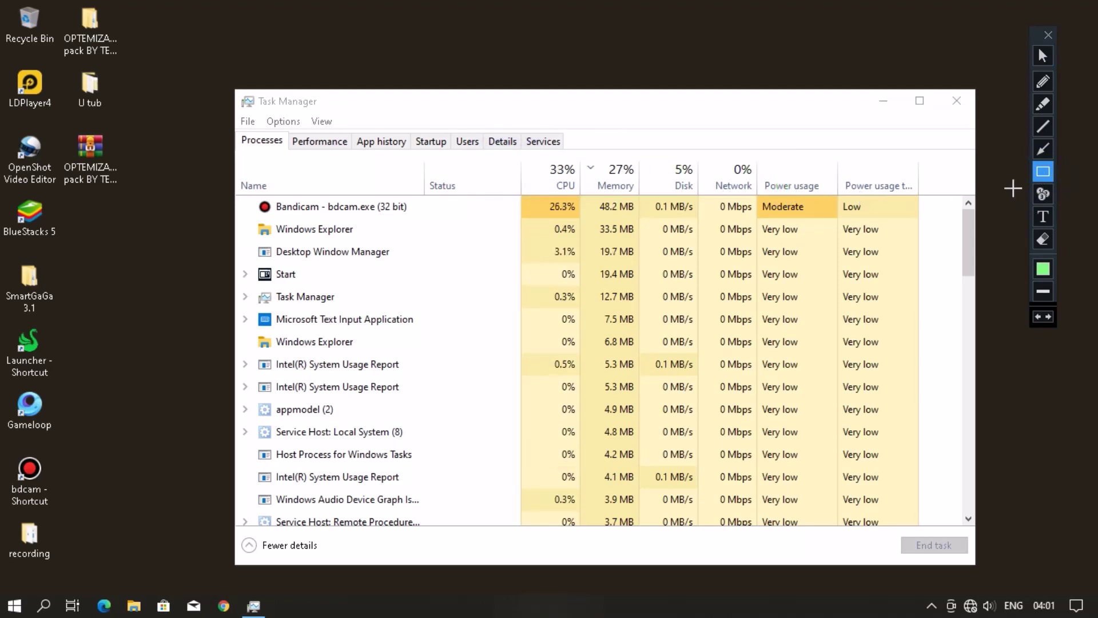
click(1042, 153)
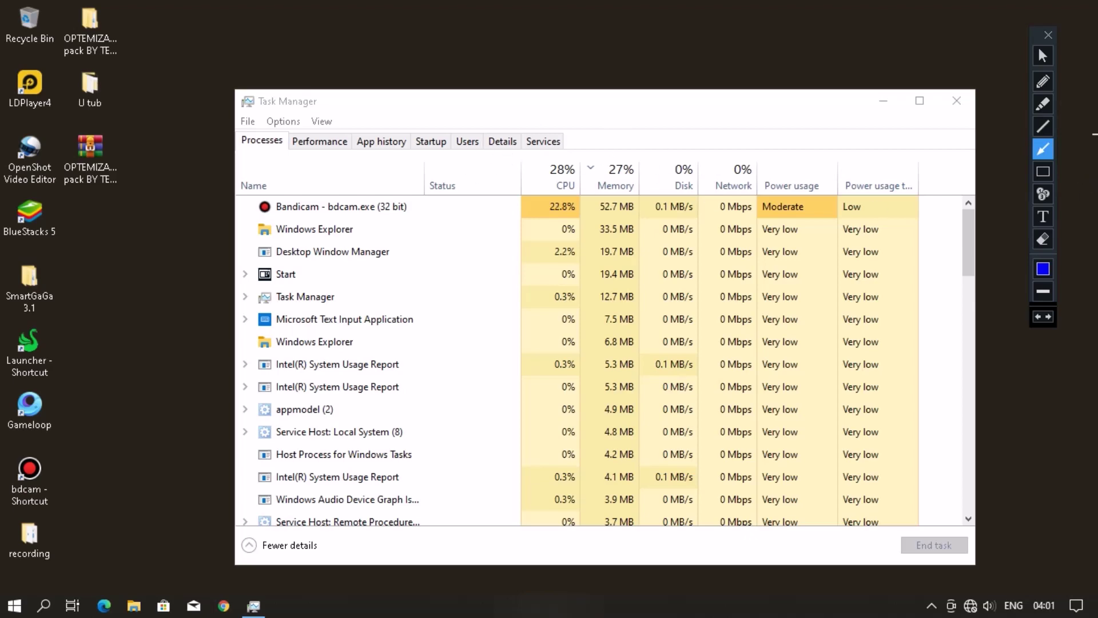
click(1043, 55)
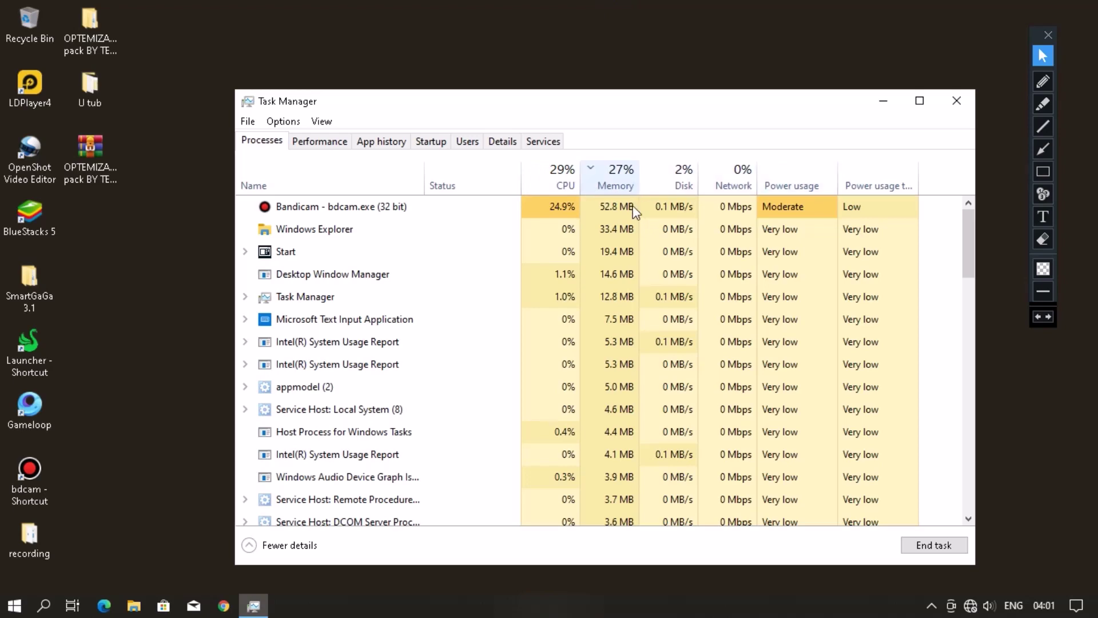
Step: Look through the running processes and sort them by CPU usage
scroll(459, 296, down, 3)
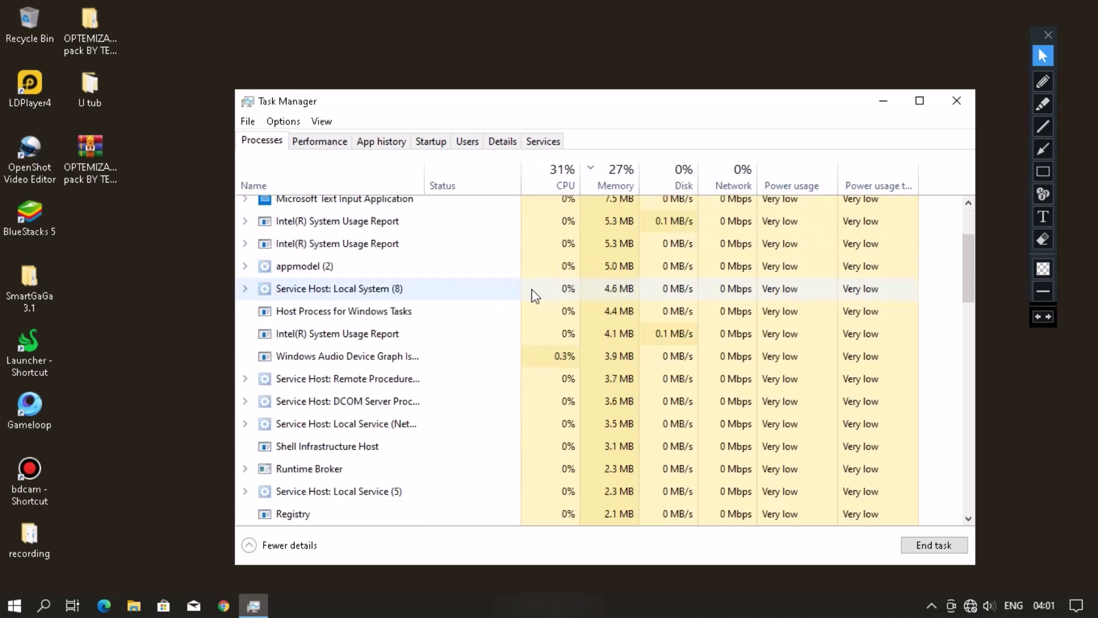
scroll(584, 277, up, 2)
scroll(584, 277, up, 1)
click(559, 170)
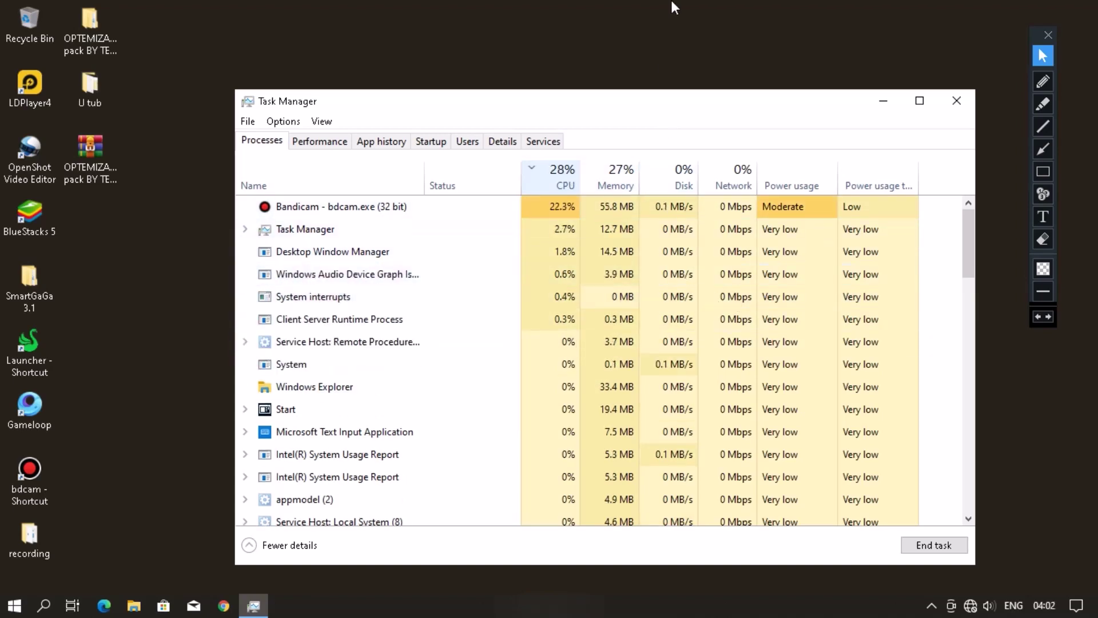
Step: Close Task Manager and the annotation toolbar to clear the desktop
mouse_move(675, 7)
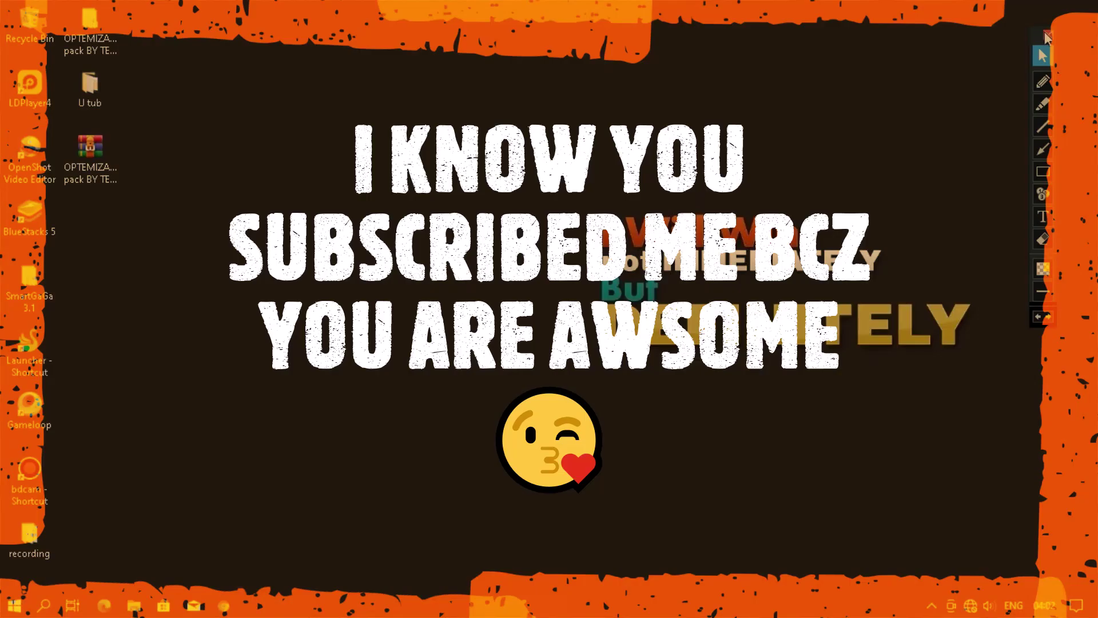
click(1048, 36)
right_click(506, 171)
click(699, 356)
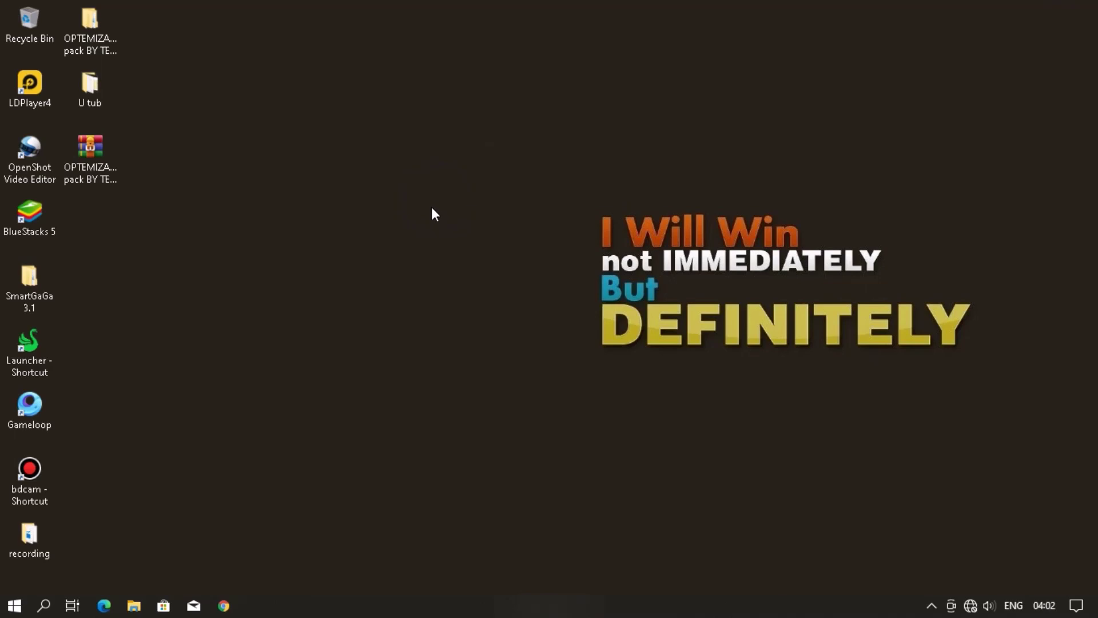
Step: Display the computer's Sleep, Shut down and Restart options without choosing one, and refresh the desktop
click(14, 605)
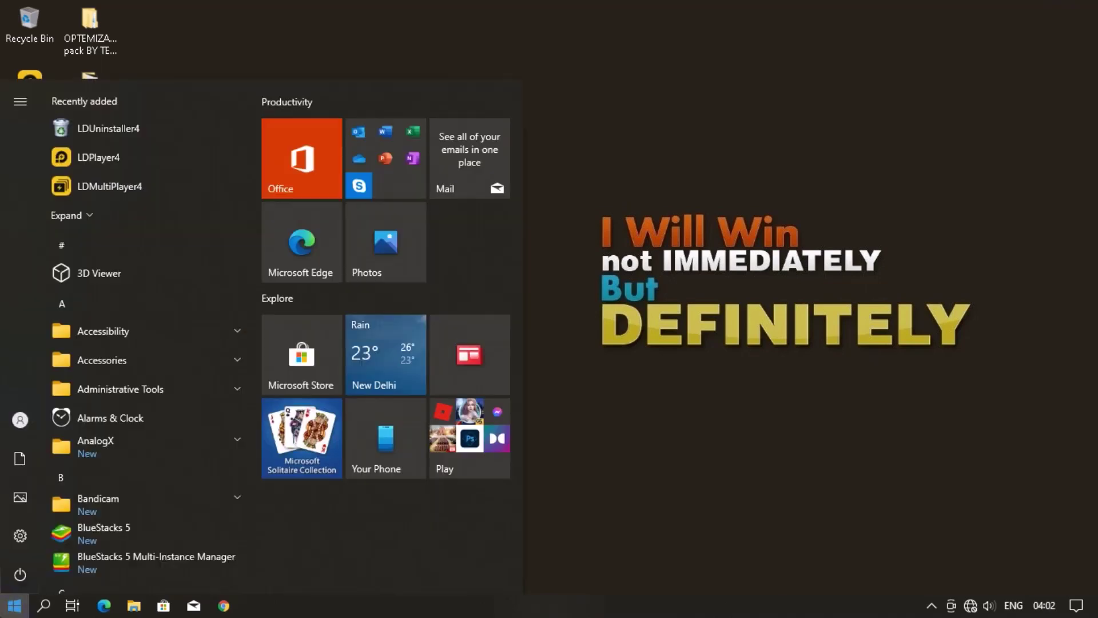
click(7, 572)
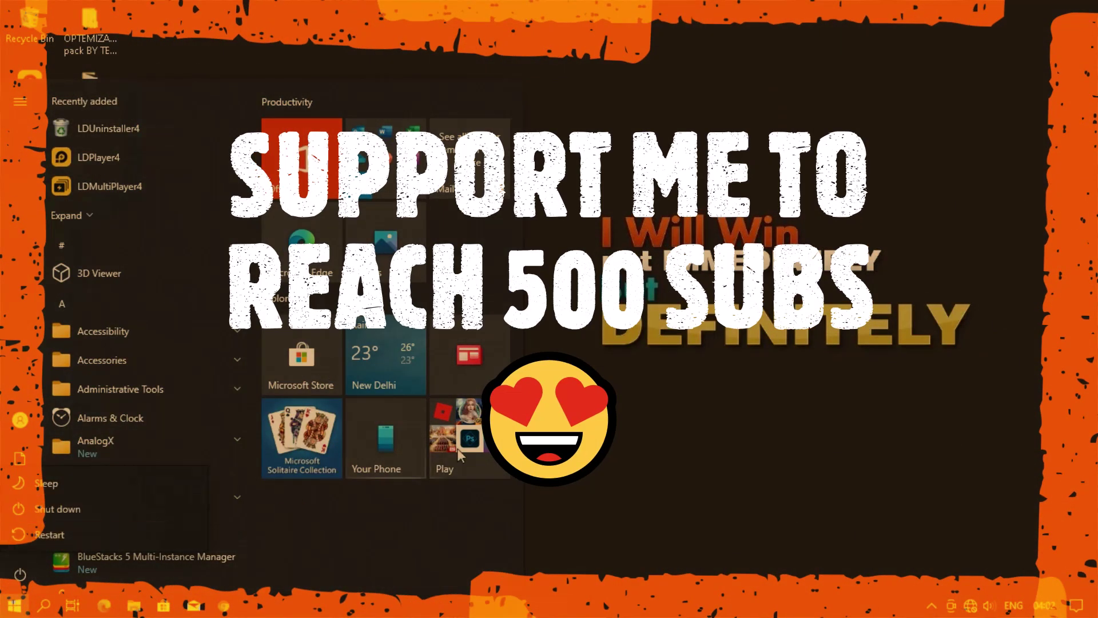
right_click(663, 308)
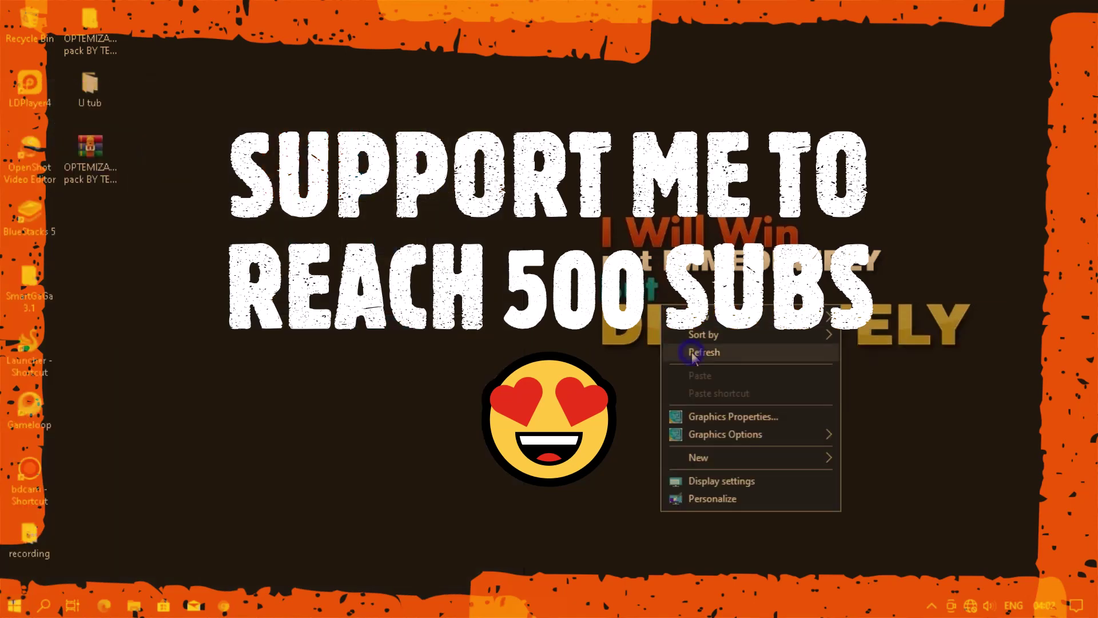
click(693, 355)
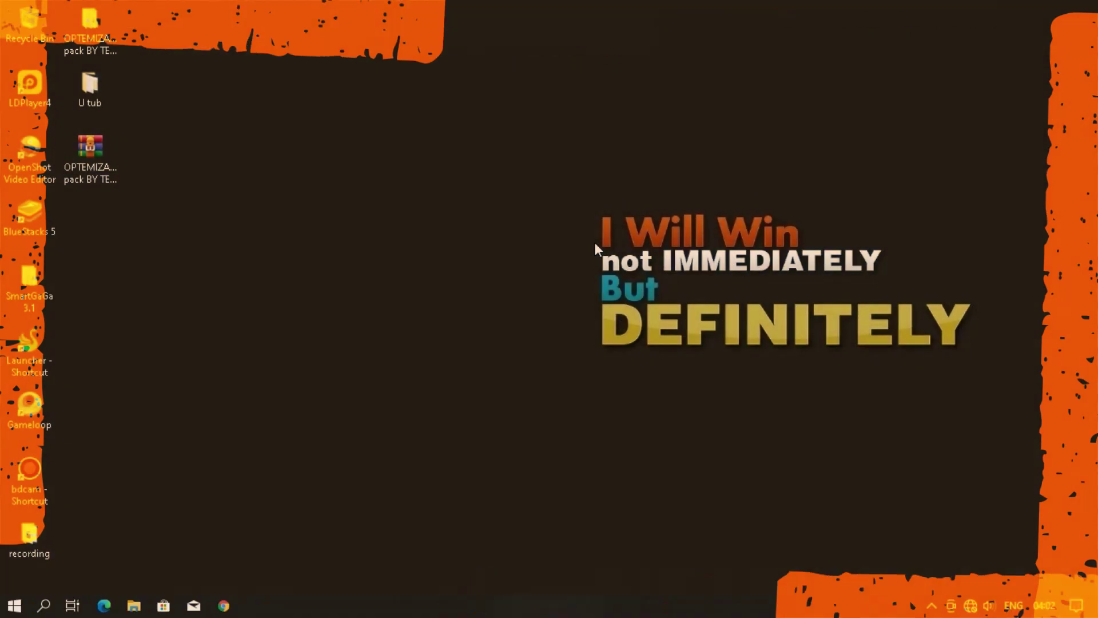